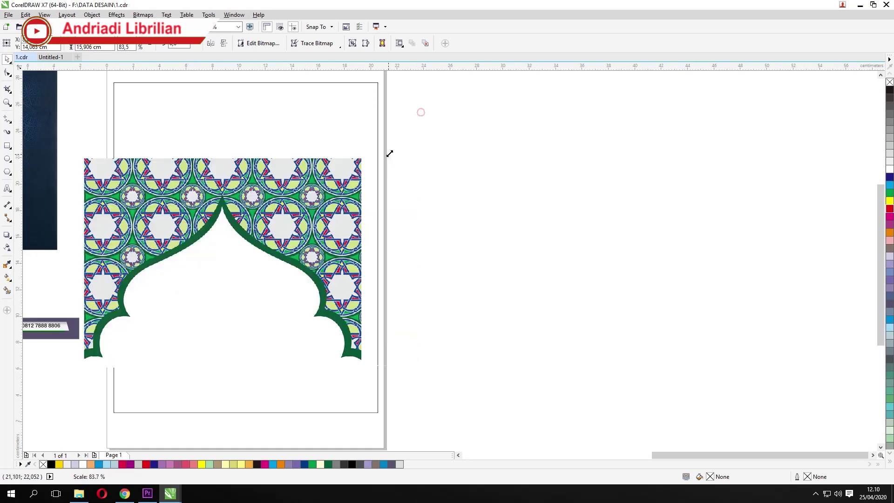
Step: Scale the patterned arch bitmap to about 21 by 15.9 cm and position it across the page
drag(317, 224, 343, 176)
scroll(297, 194, down, 2)
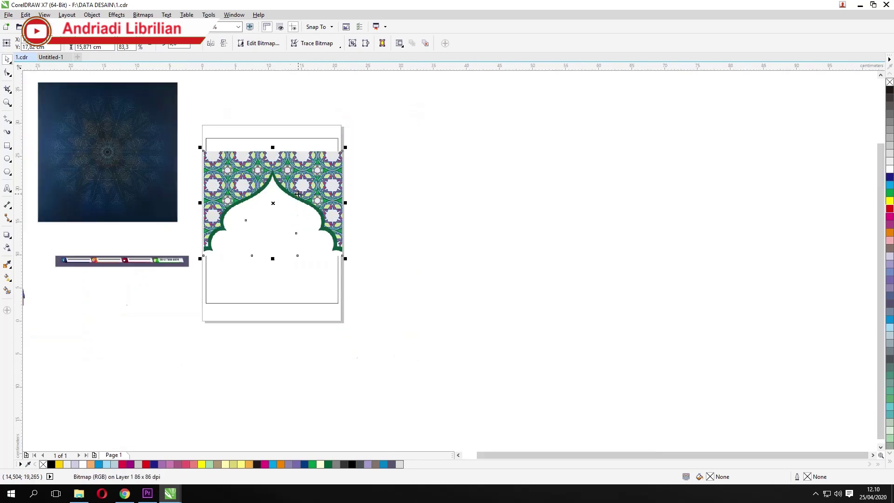
scroll(218, 206, up, 2)
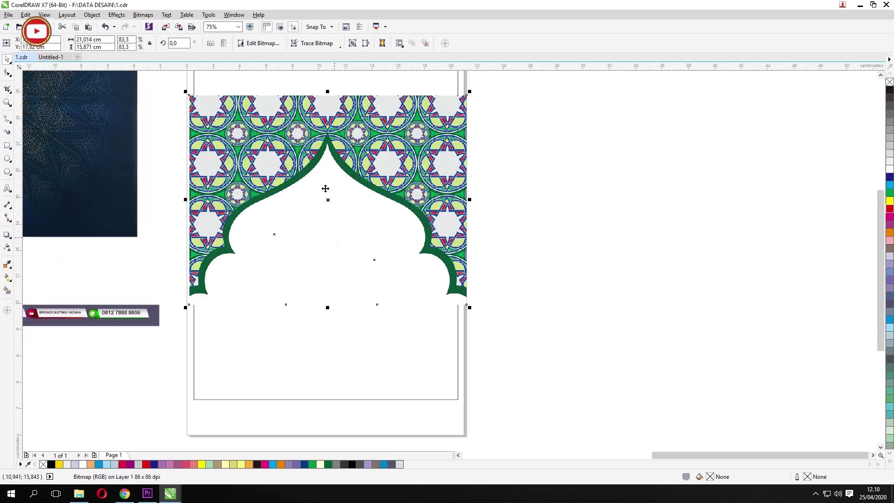
Step: Draw a rectangle about 11.3 by 13.2 cm over the left half of the arch
click(7, 147)
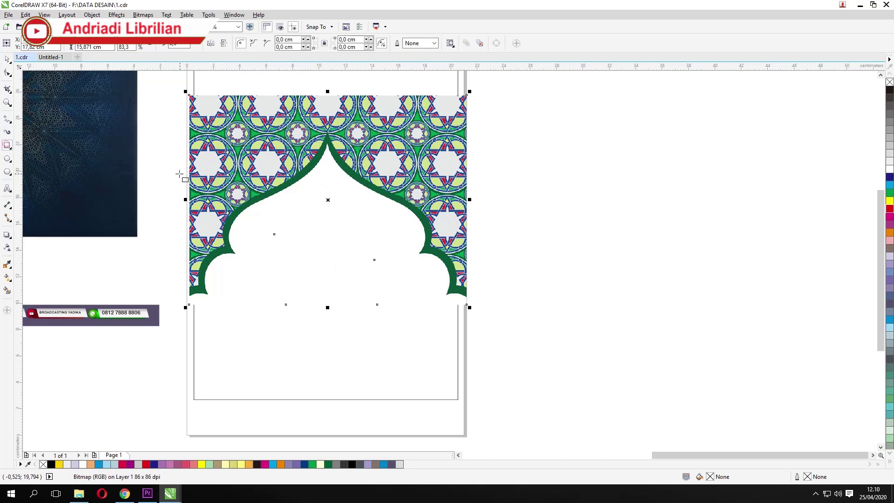
drag(181, 122, 329, 295)
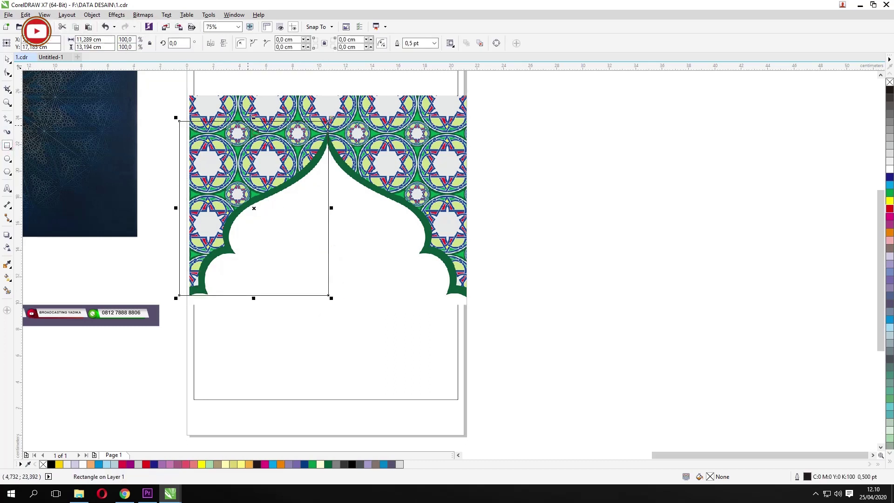
drag(253, 120, 262, 133)
Step: Give the rectangle a red outline 3.0 pt wide
click(7, 59)
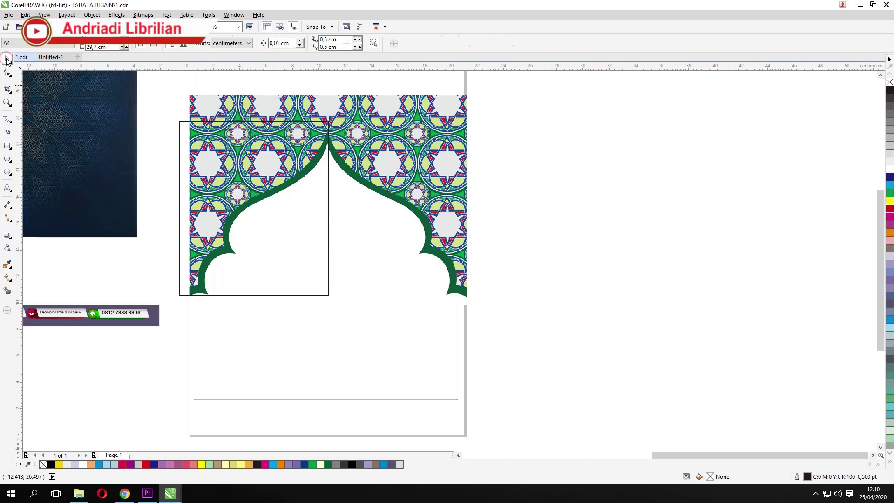
click(280, 255)
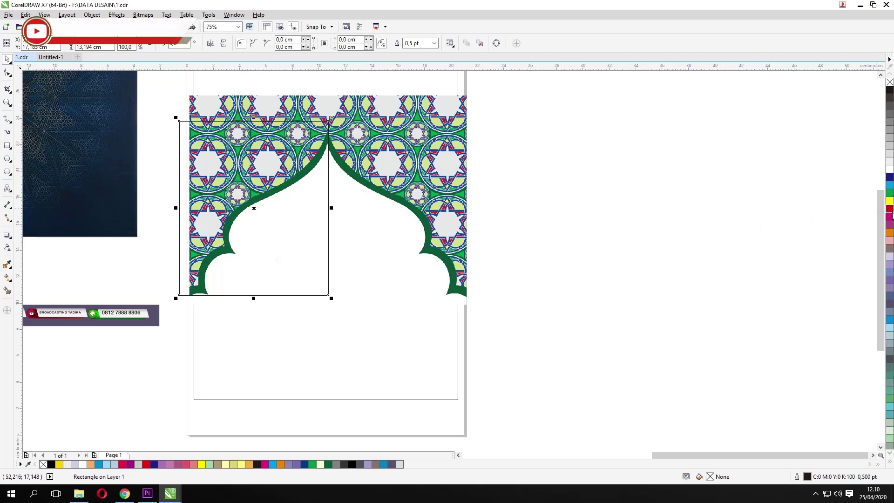
right_click(890, 209)
click(434, 43)
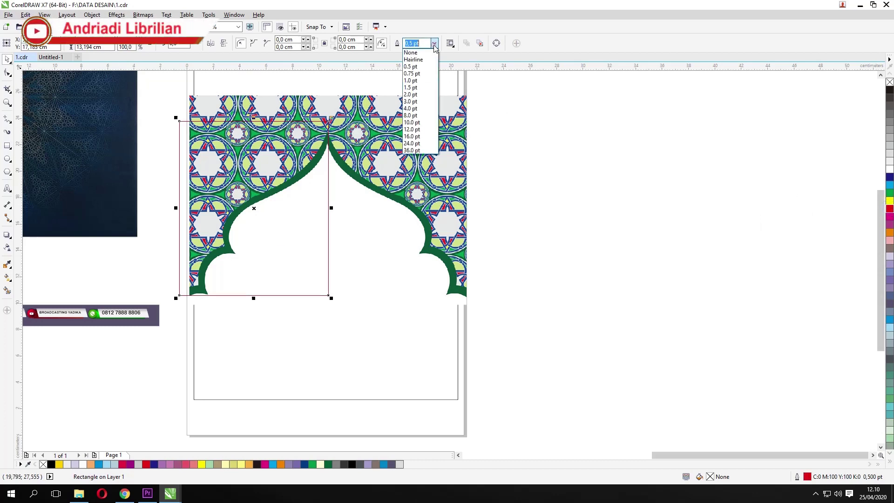
click(427, 102)
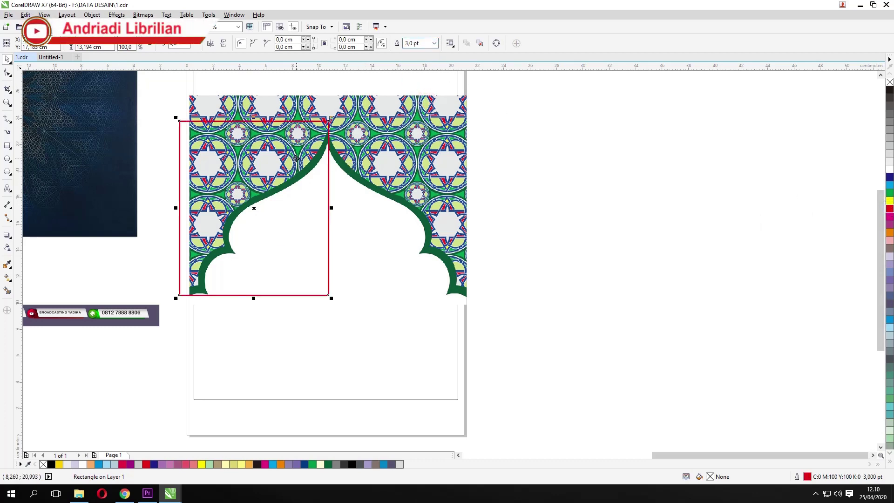
Step: Lower the rectangle's top edge towards the arch tip, making it about 12.65 cm high
scroll(318, 188, up, 2)
scroll(321, 190, down, 2)
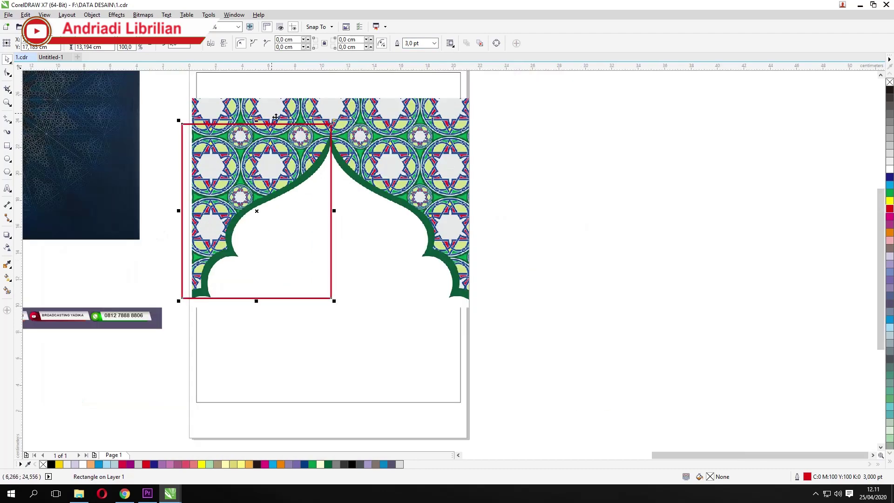
scroll(261, 125, up, 2)
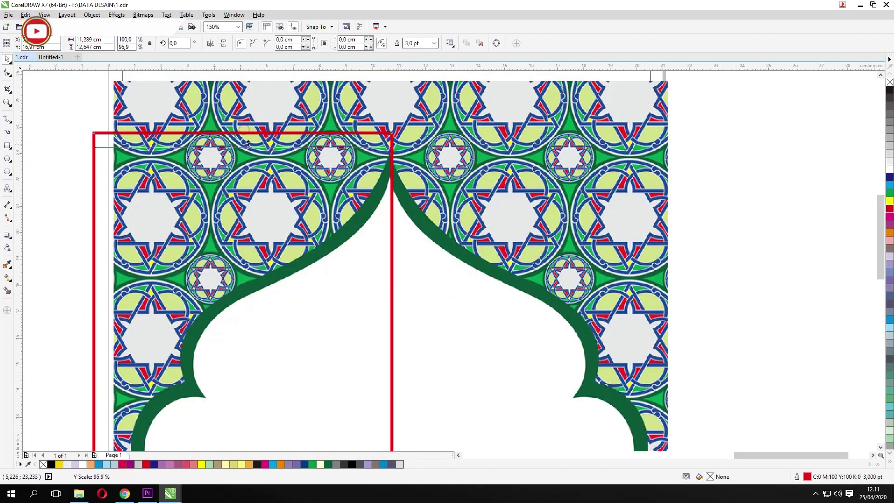
scroll(308, 146, down, 4)
scroll(269, 158, up, 2)
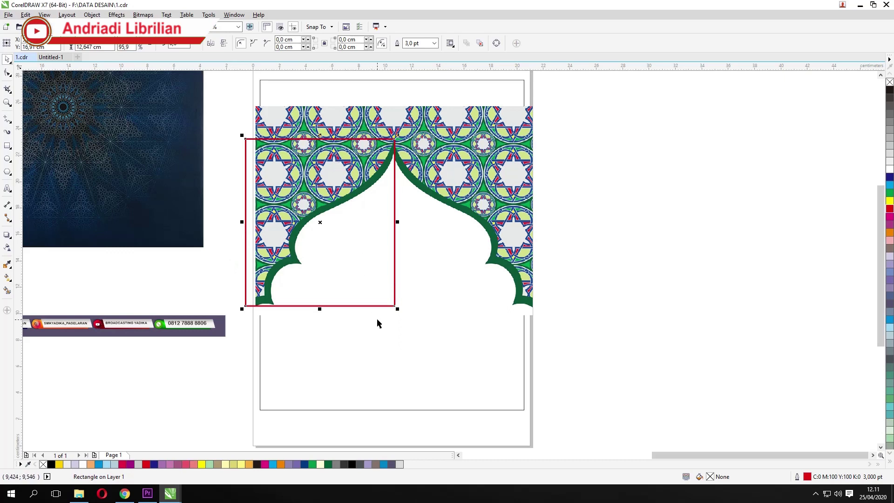
Step: Convert the rectangle to curves and move its upper-left node onto the arch's left shoulder
key(ctrl+q)
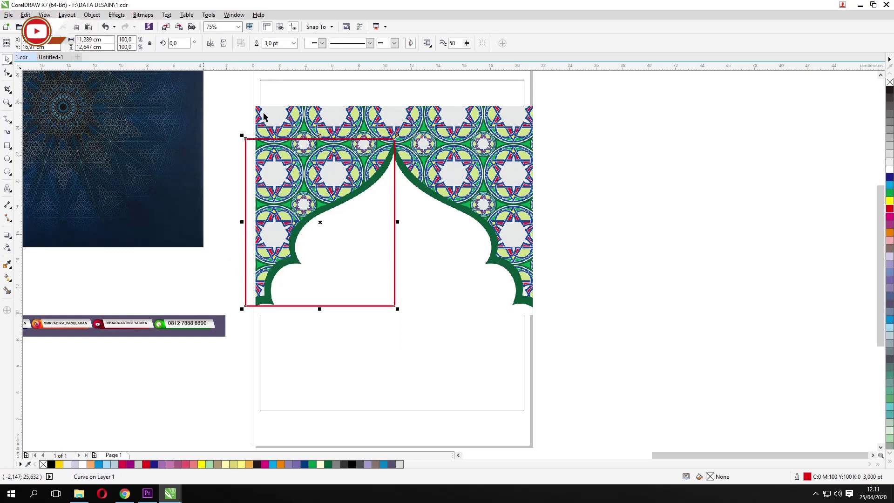
click(7, 72)
scroll(379, 148, up, 2)
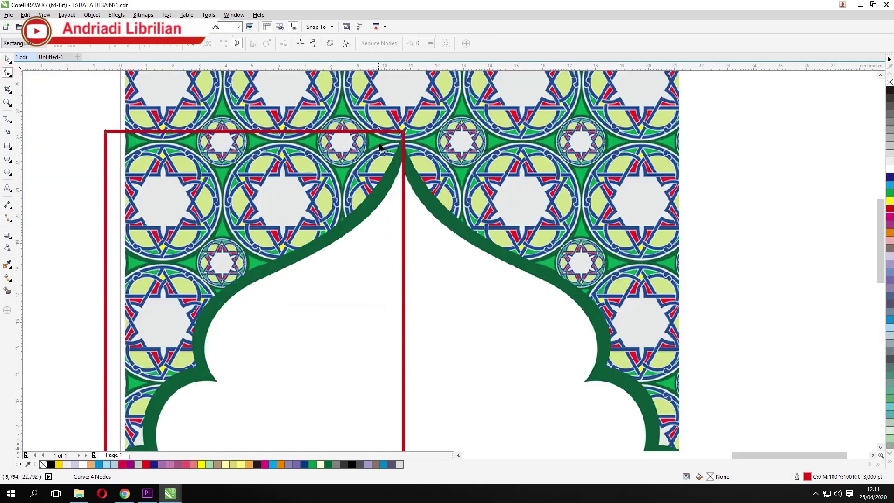
drag(106, 134, 198, 324)
Step: Add nodes to the slanted edge and place them along the green band between arch tip and left shoulder
scroll(310, 198, up, 2)
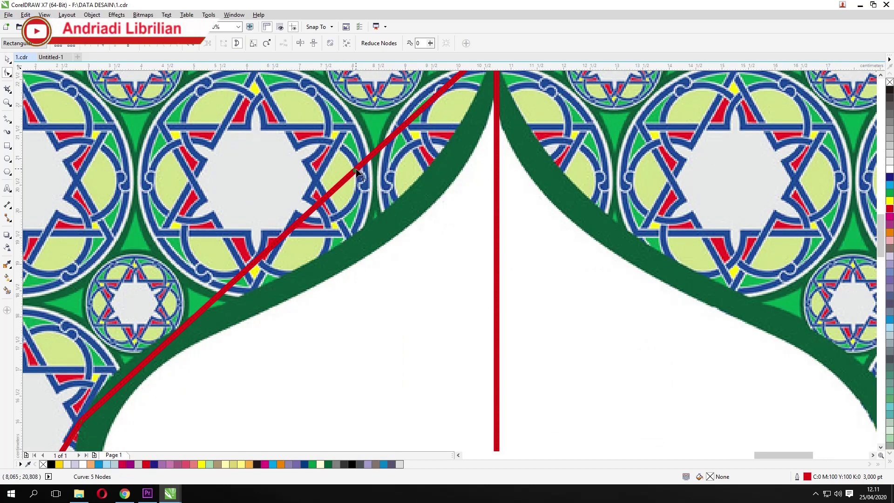
drag(356, 168, 415, 187)
scroll(415, 186, down, 4)
scroll(356, 222, up, 5)
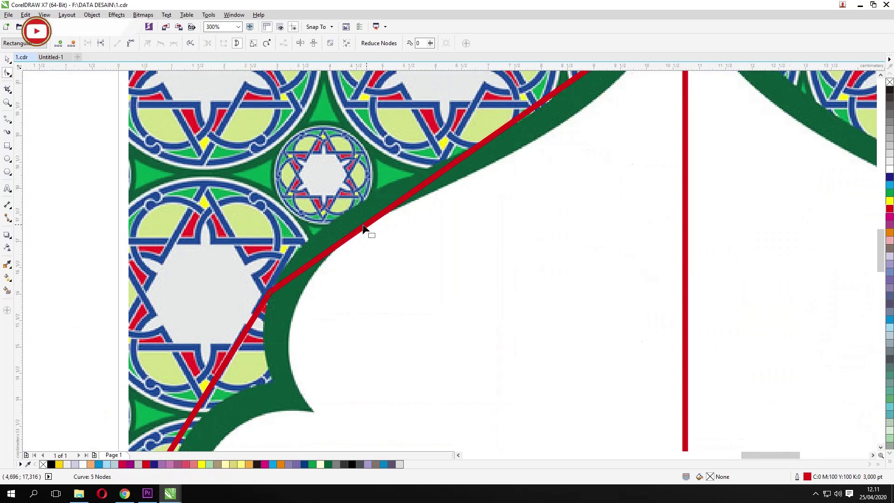
drag(422, 185, 416, 172)
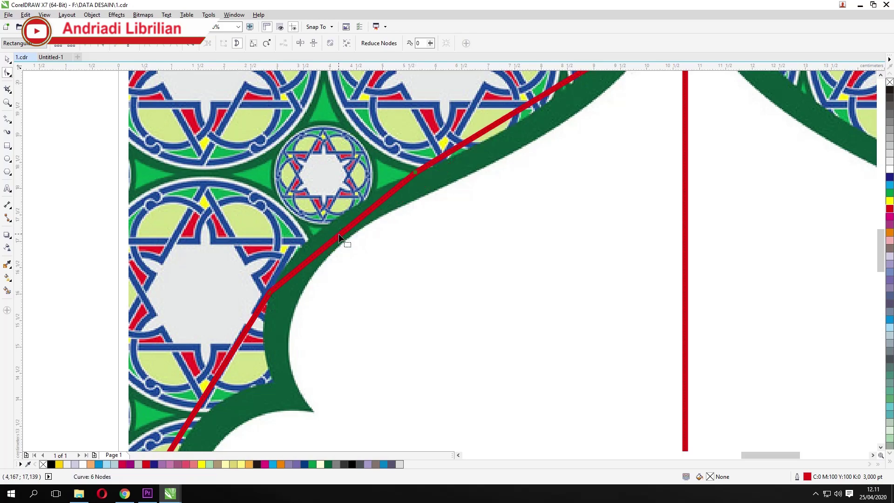
double_click(339, 234)
drag(338, 234, 332, 222)
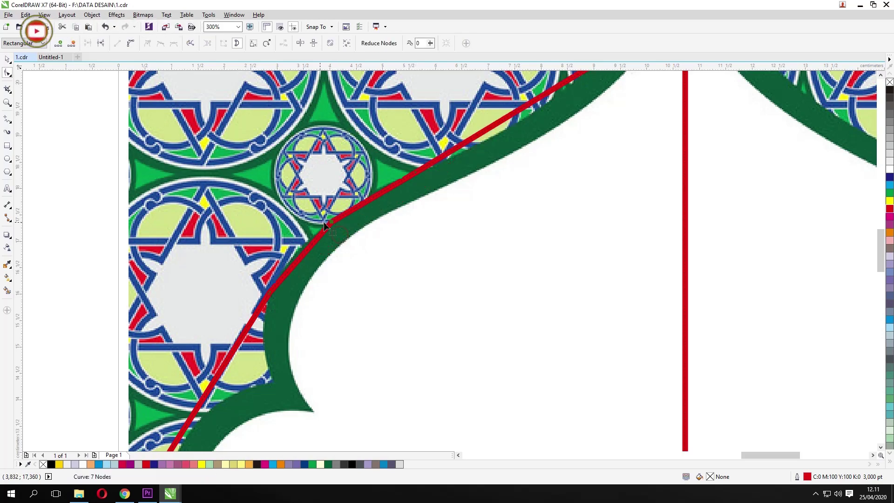
scroll(323, 222, down, 2)
scroll(310, 254, up, 1)
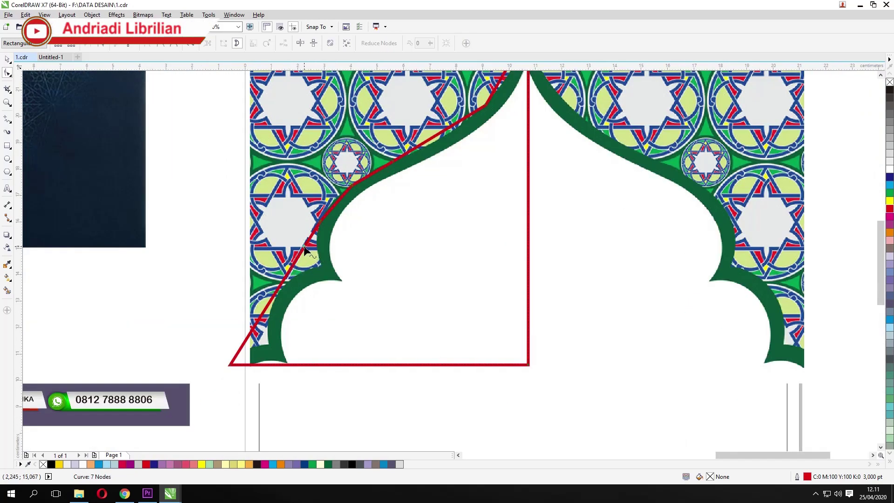
Step: Add and position nodes so the red outline roughly follows the inner cusp, lower scallop and foot of the left arch
drag(305, 251, 299, 275)
double_click(322, 289)
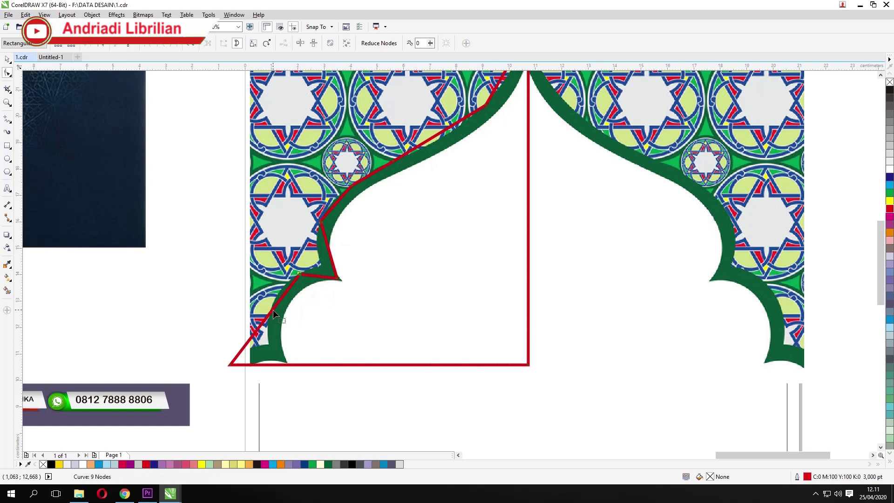
double_click(273, 309)
drag(272, 309, 234, 353)
double_click(245, 357)
scroll(246, 357, down, 2)
double_click(234, 363)
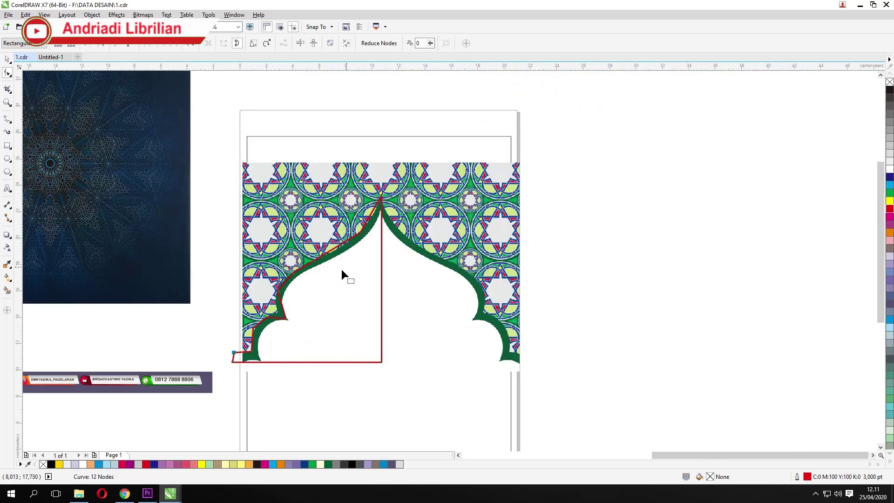
Step: Convert the segment below the arch tip to a curve, delete its middle node and bend it along the green band
scroll(343, 248, up, 2)
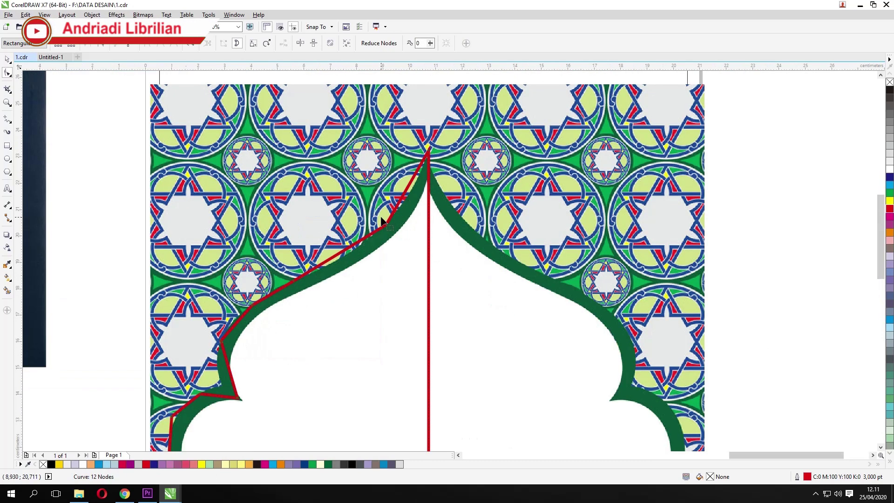
scroll(385, 225, down, 2)
scroll(386, 296, up, 2)
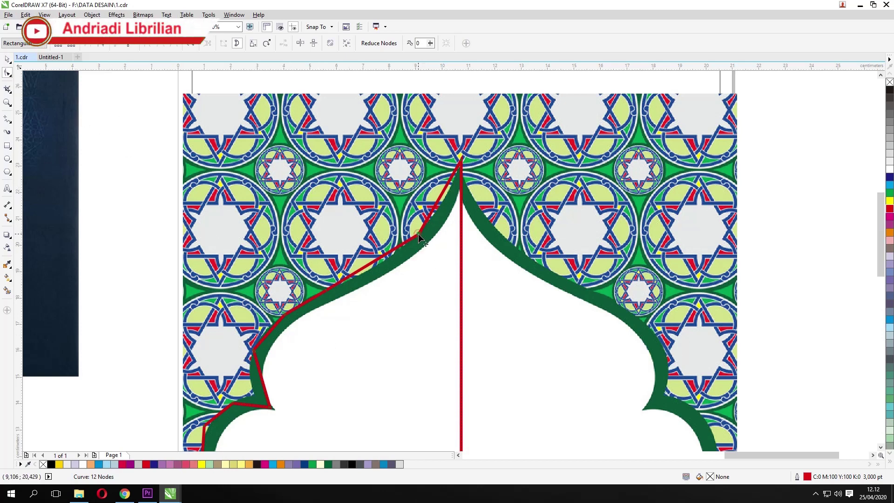
click(129, 44)
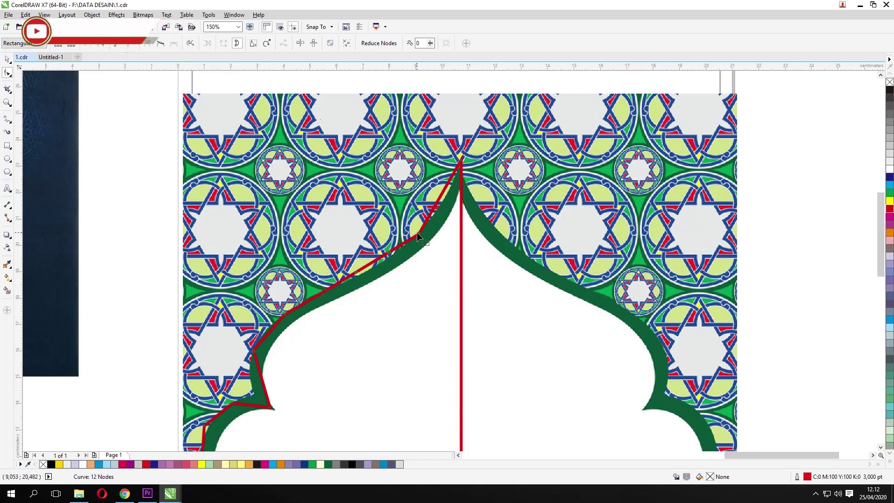
key(Delete)
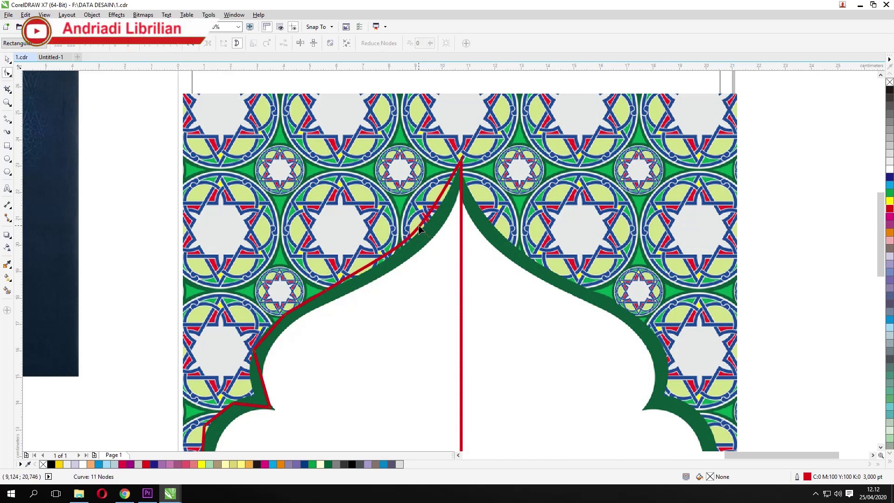
drag(418, 225, 423, 231)
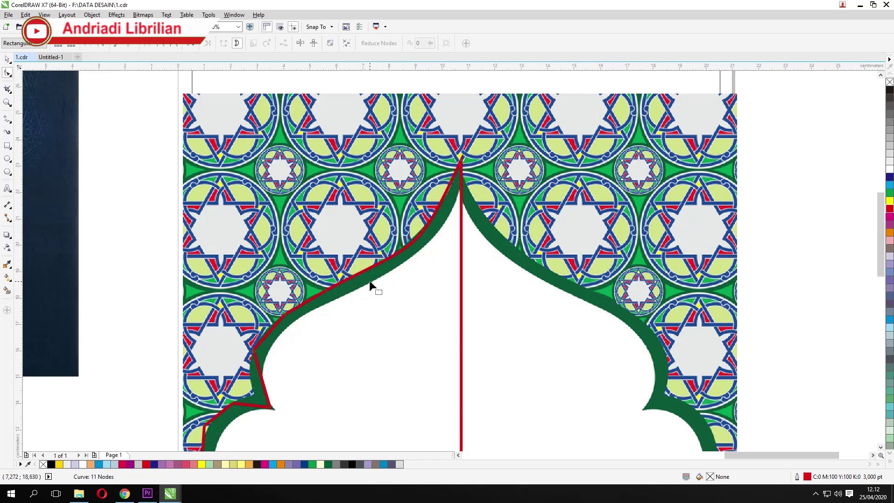
Step: Convert the remaining segments down to the inner cusp to curves and delete the nodes between them
click(325, 291)
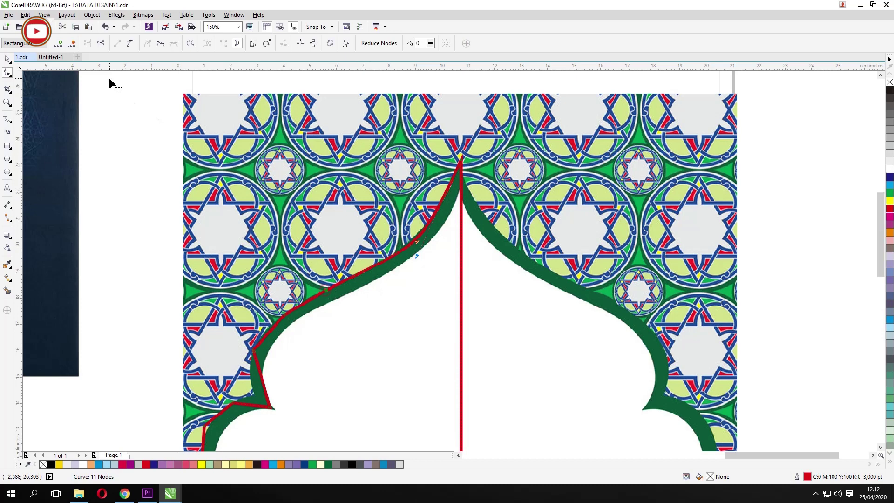
click(131, 44)
double_click(325, 290)
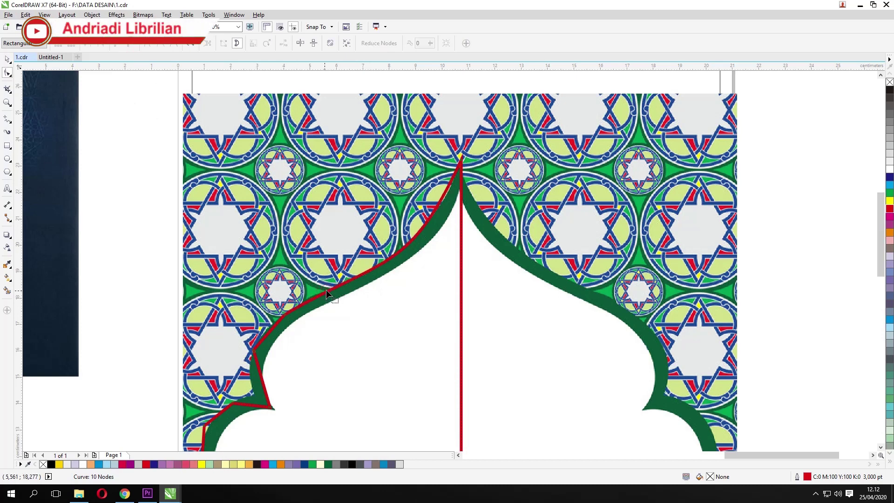
click(284, 317)
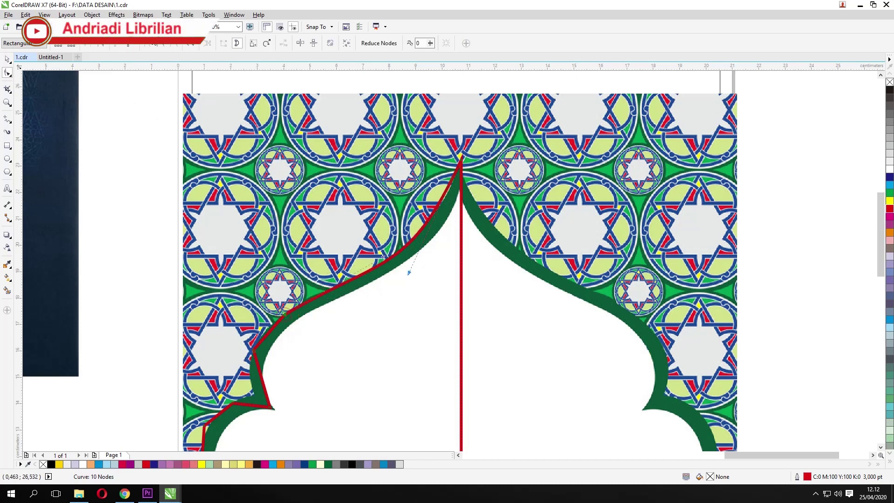
double_click(284, 314)
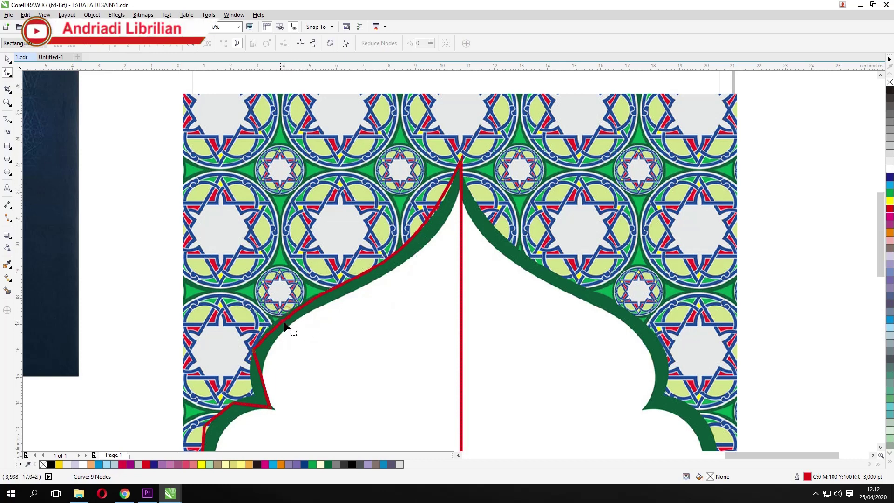
click(253, 350)
click(126, 45)
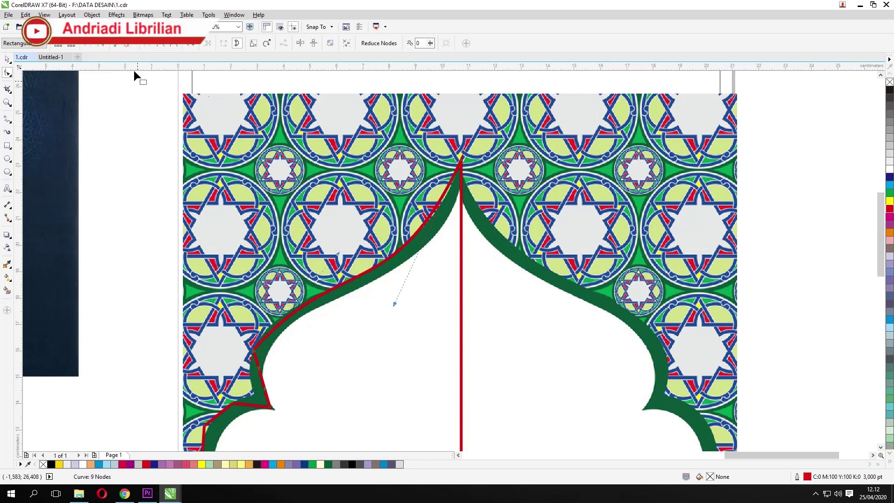
double_click(253, 350)
Step: Bend the single curve between the arch tip and the inner cusp to follow the green band
mouse_move(359, 278)
mouse_down()
mouse_move(334, 292)
mouse_move(353, 294)
mouse_move(362, 283)
mouse_up()
drag(444, 197, 461, 209)
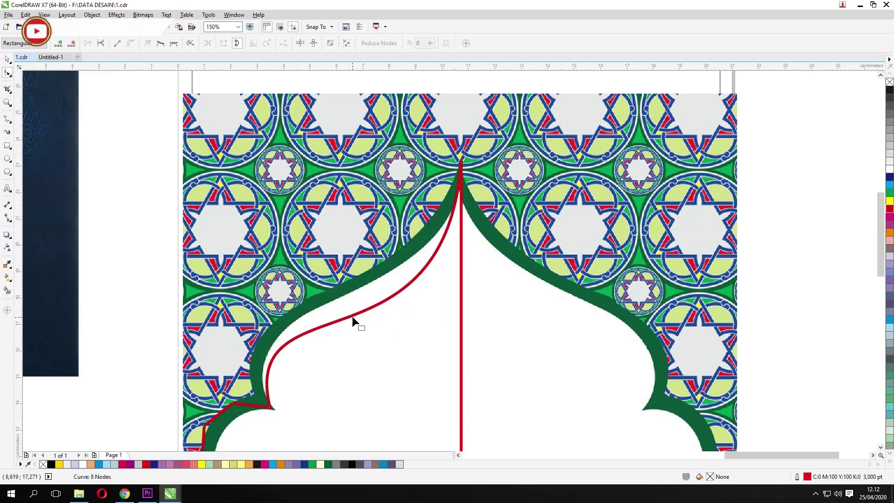
drag(352, 316, 351, 291)
scroll(331, 307, down, 2)
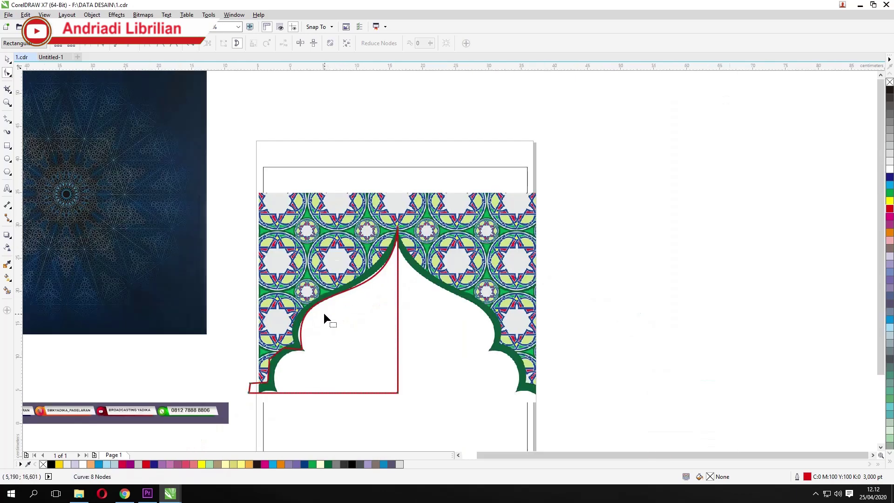
scroll(305, 340, up, 2)
mouse_move(338, 290)
mouse_down()
mouse_move(344, 285)
mouse_move(338, 290)
mouse_up()
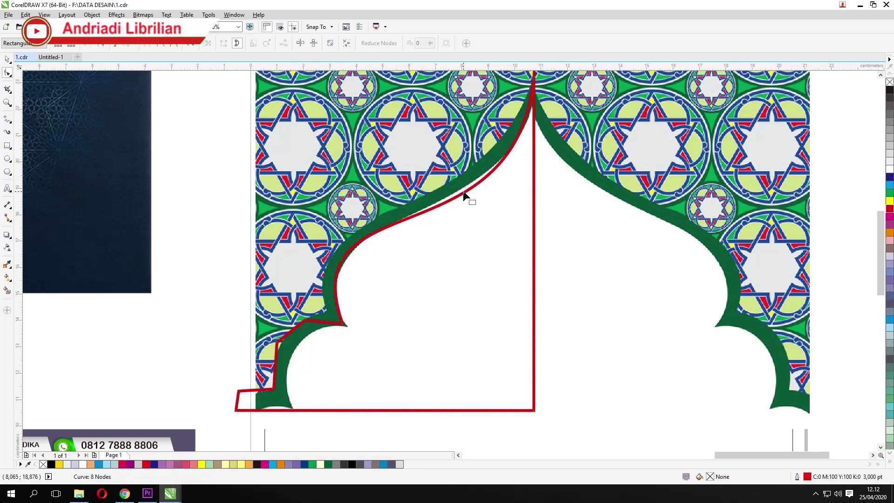
drag(463, 193, 461, 194)
scroll(431, 237, down, 2)
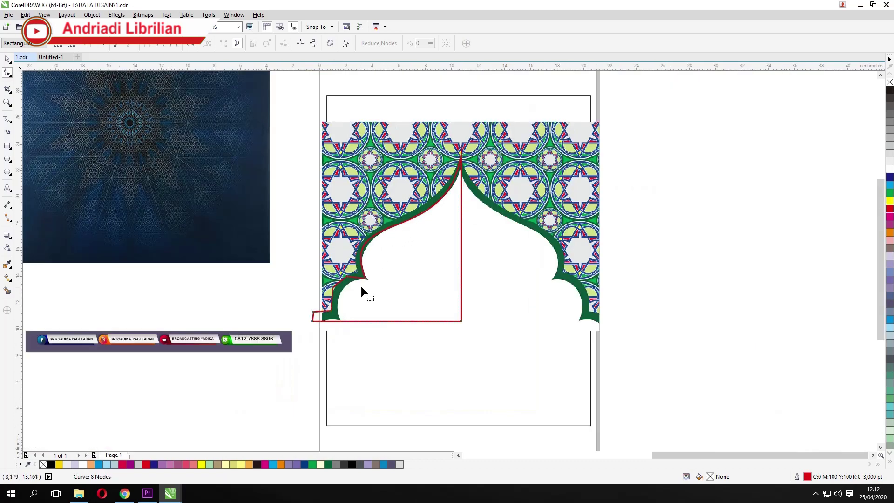
Step: Delete the two intermediate nodes of the lower left scallop and bend its curve along the green band's inner edge down to the lower cusp
scroll(362, 288, up, 4)
drag(313, 248, 323, 263)
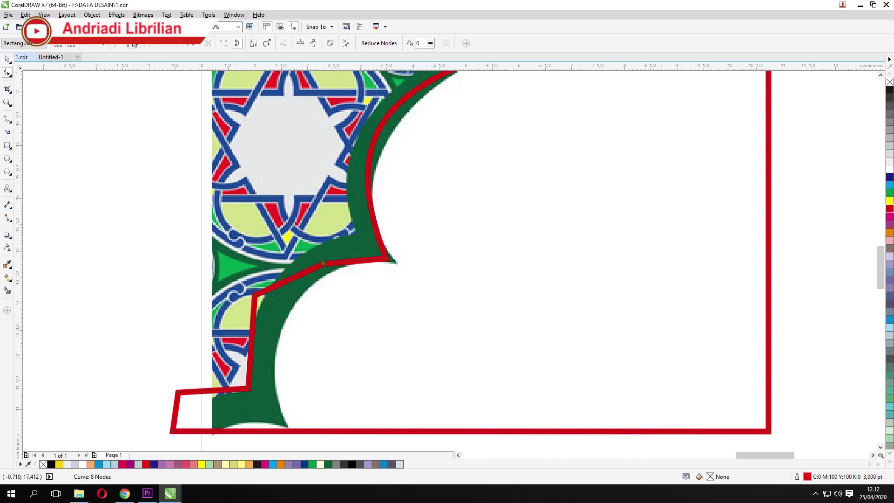
double_click(323, 264)
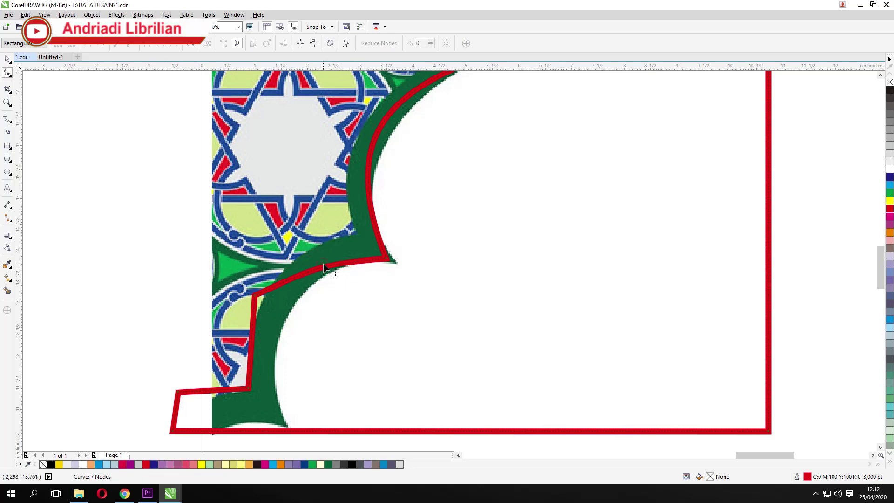
double_click(256, 296)
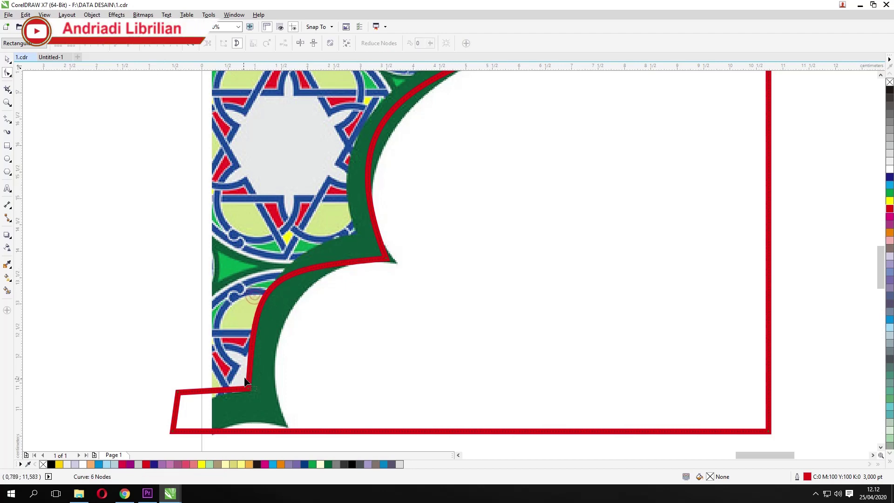
drag(249, 388, 282, 418)
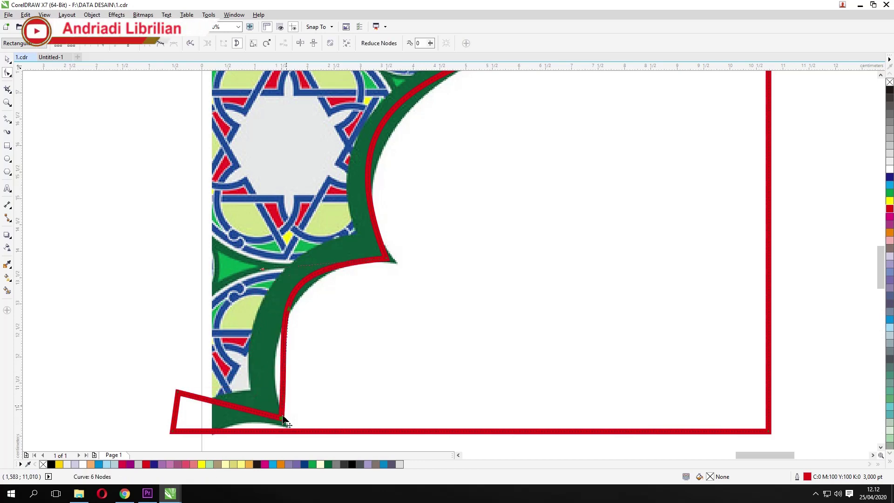
drag(289, 311, 267, 359)
scroll(252, 282, down, 2)
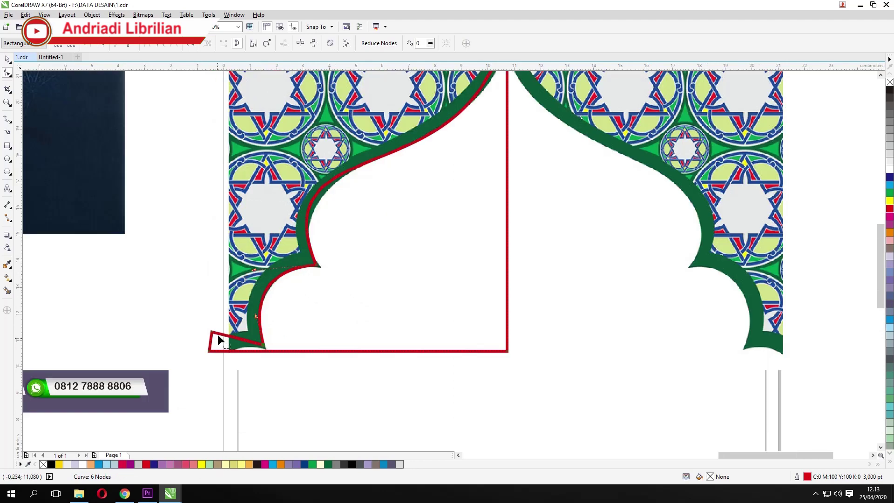
Step: Delete the foot's upper corner node and bend the remaining segment into an arc running from the lower cusp to the outline's outer corner
scroll(216, 334, up, 2)
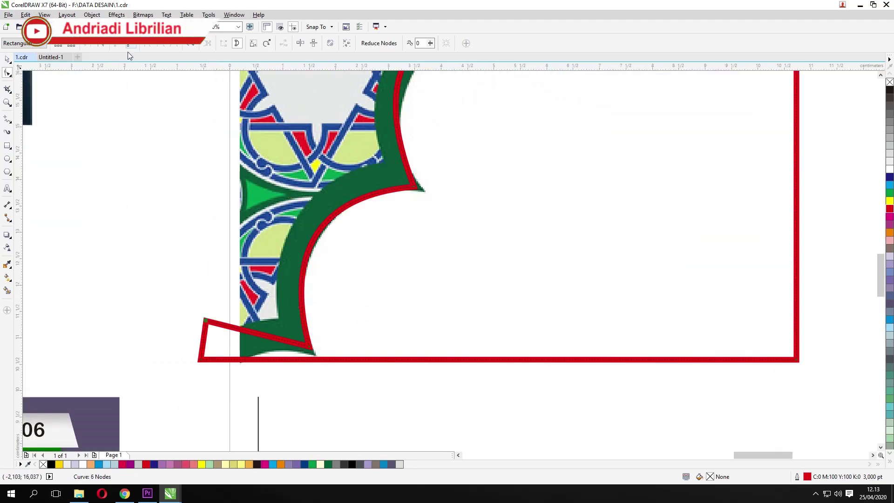
double_click(205, 321)
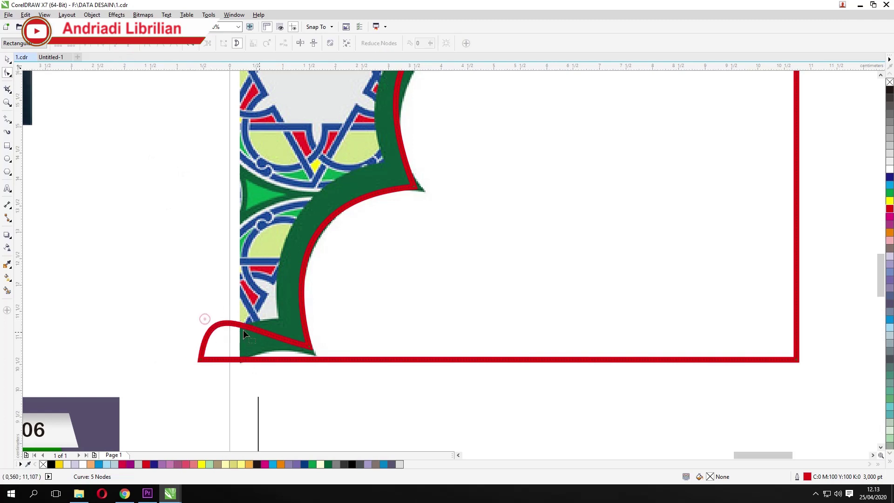
drag(271, 357, 278, 322)
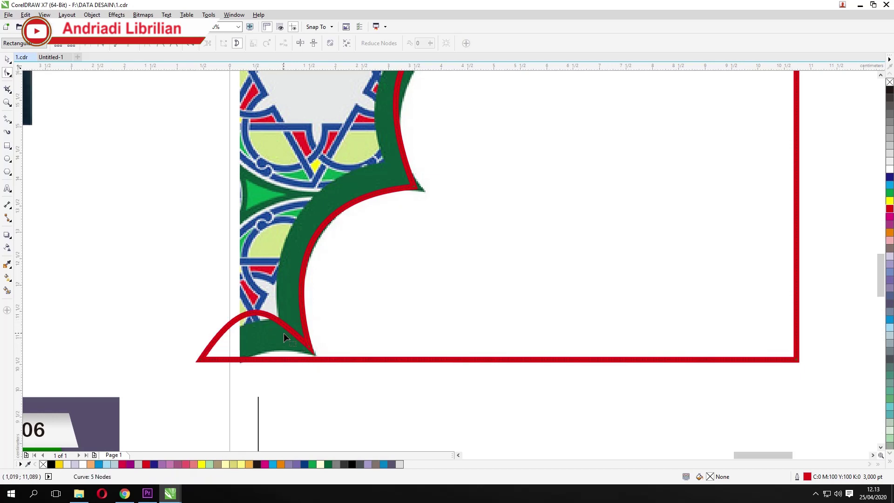
scroll(283, 334, down, 3)
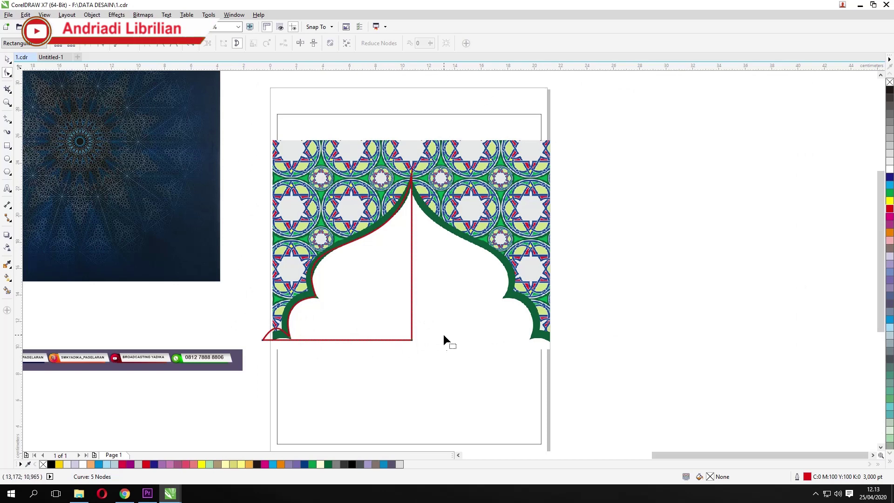
scroll(292, 337, up, 2)
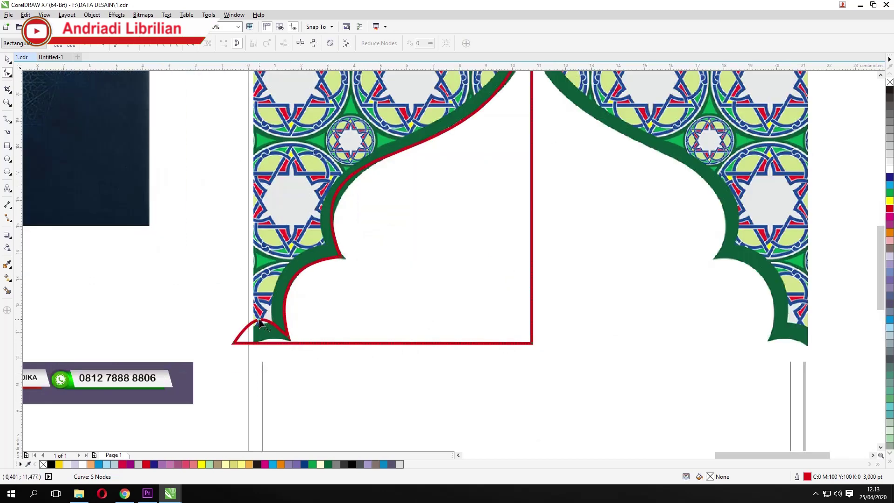
scroll(290, 341, up, 2)
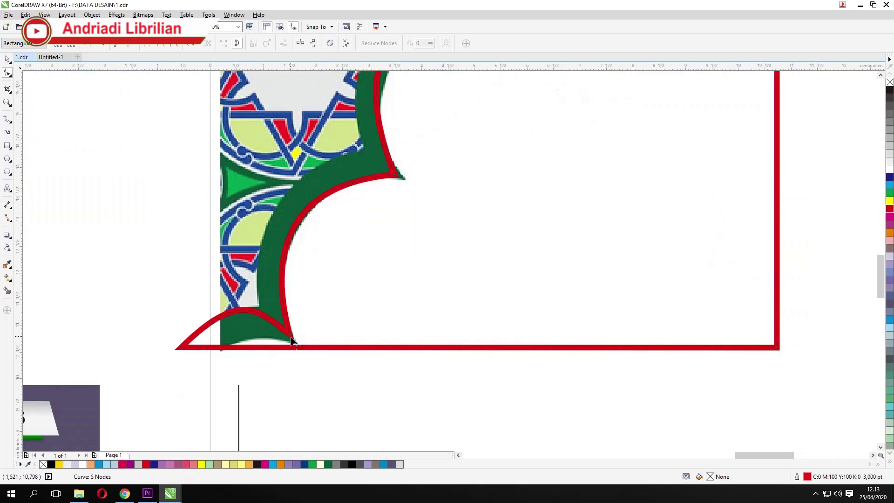
click(288, 324)
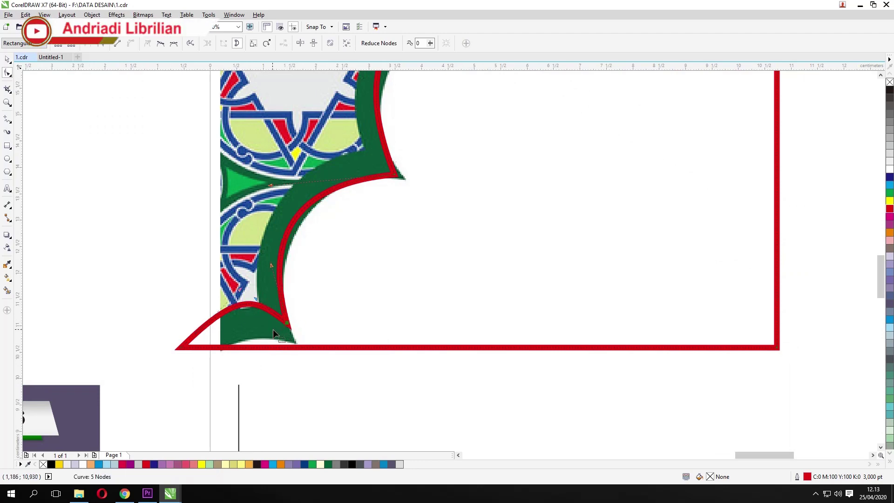
scroll(274, 331, down, 2)
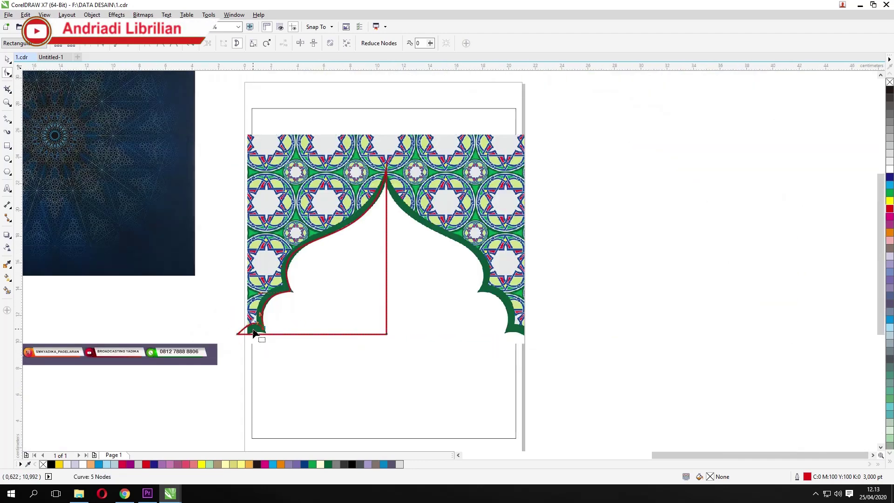
scroll(262, 332, down, 2)
scroll(303, 314, up, 2)
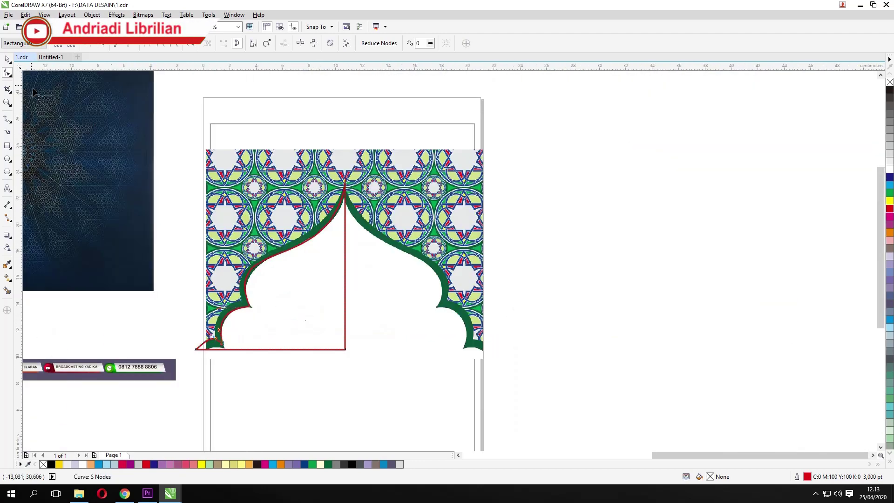
Step: Create a horizontally mirrored copy of the half arch against its vertical centre line to form the right half
click(4, 59)
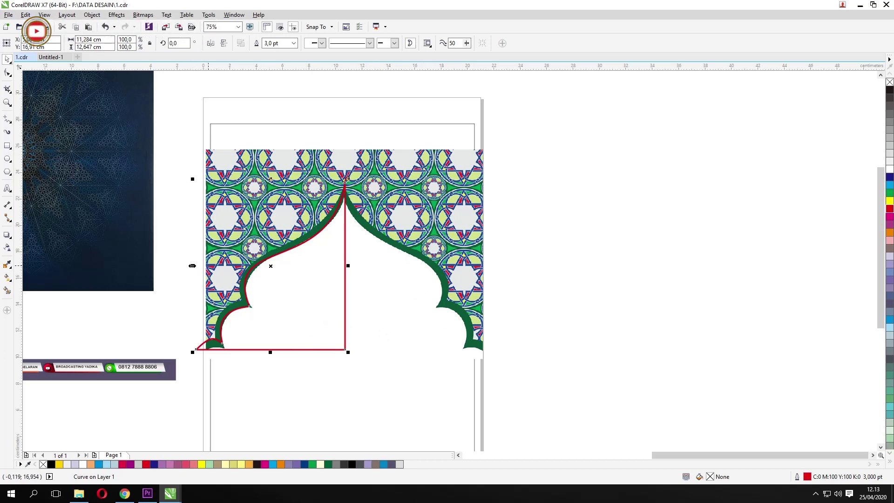
click(314, 284)
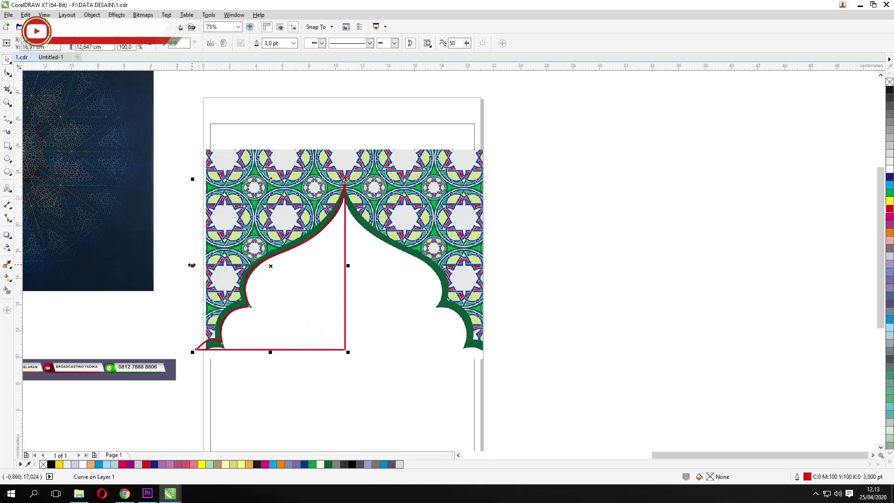
drag(192, 265, 382, 266)
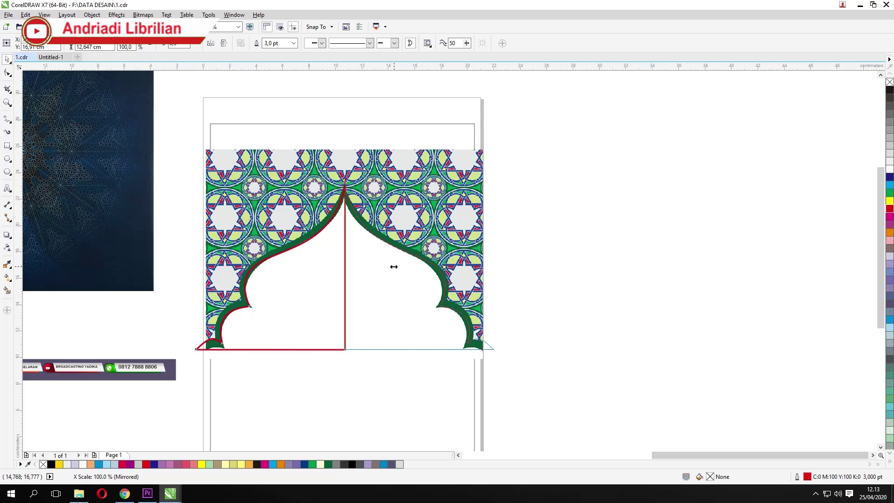
drag(394, 266, 393, 265)
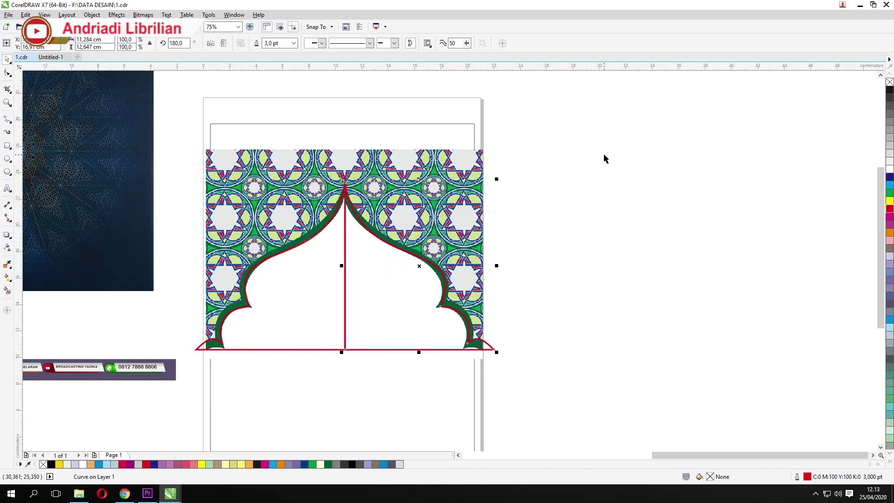
drag(603, 156, 514, 251)
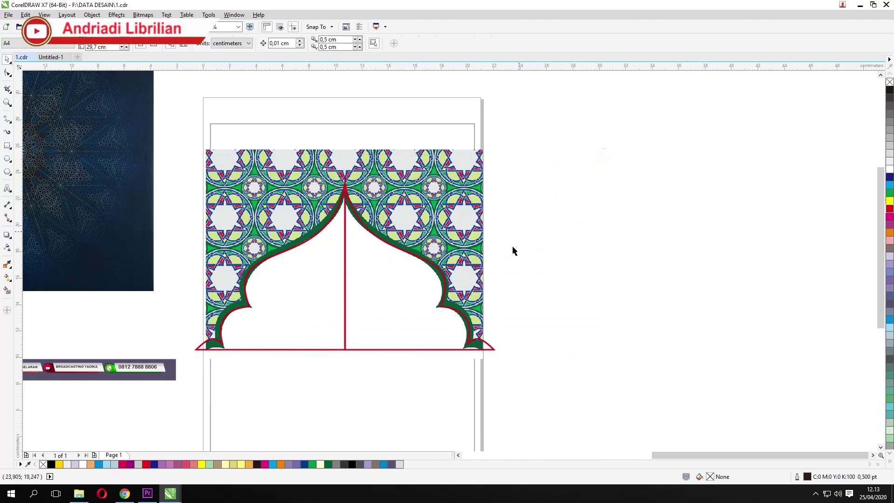
Step: Delete the pattern bitmap and weld the two arch halves into a single outline
click(435, 161)
drag(426, 158, 735, 134)
key(Delete)
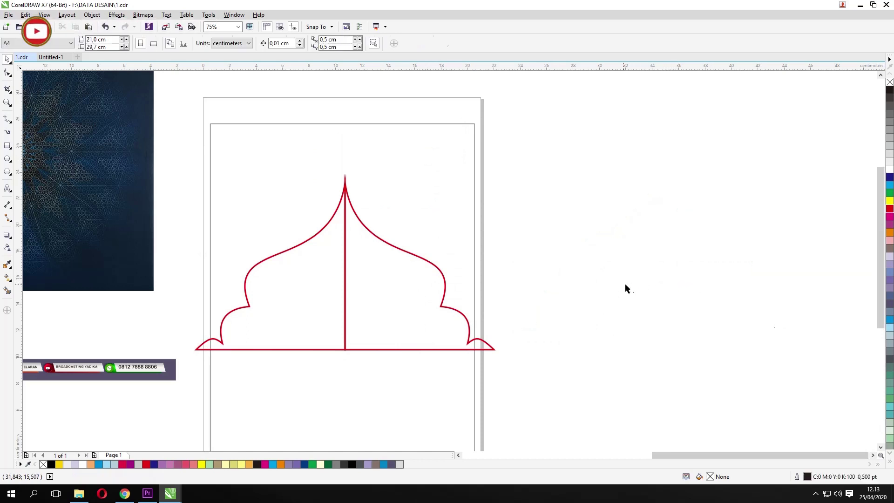
drag(593, 152, 186, 355)
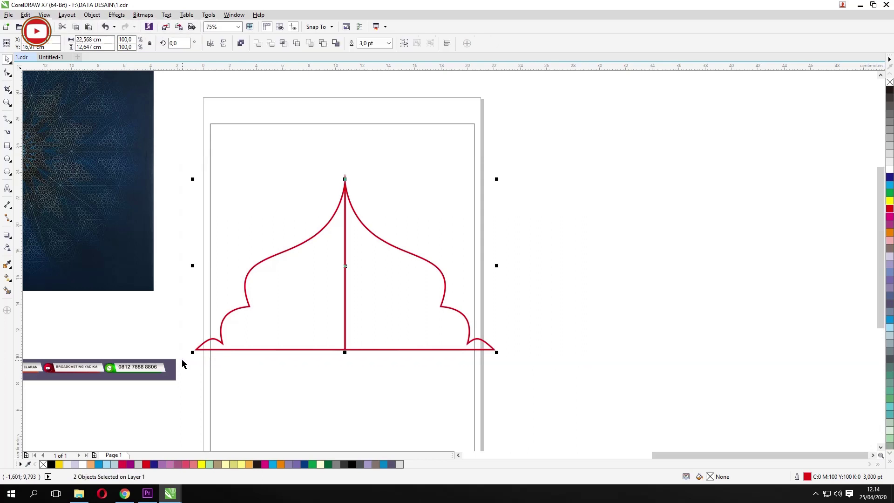
click(257, 44)
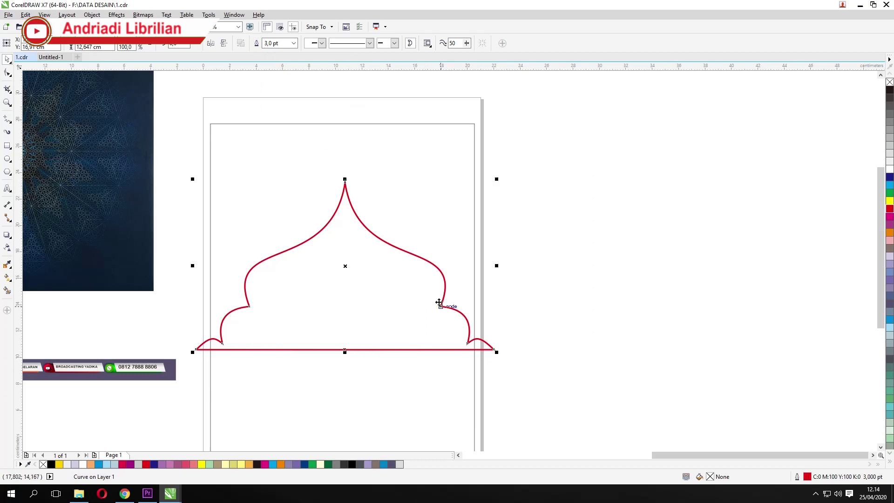
Step: Move the welded arch up inside the page frame and squash it vertically to about 8.1 cm high
scroll(506, 308, down, 2)
drag(434, 305, 435, 253)
drag(424, 186, 422, 218)
scroll(418, 243, up, 2)
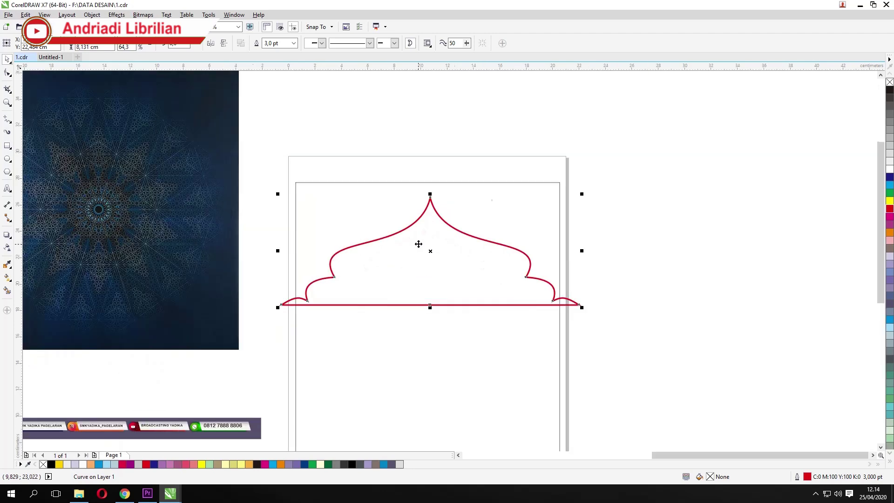
scroll(487, 263, down, 2)
scroll(491, 291, up, 2)
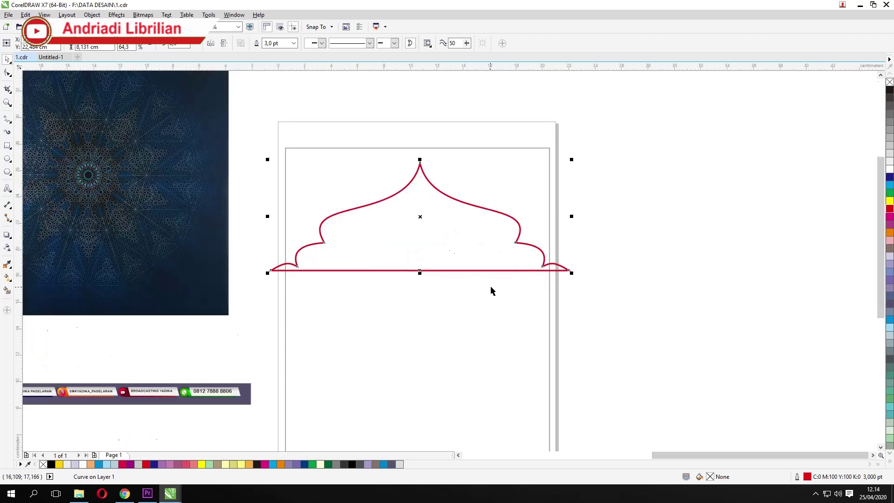
Step: Add a node to the arch's base line and shift the base nodes below the outer corners to form short vertical sides
click(7, 73)
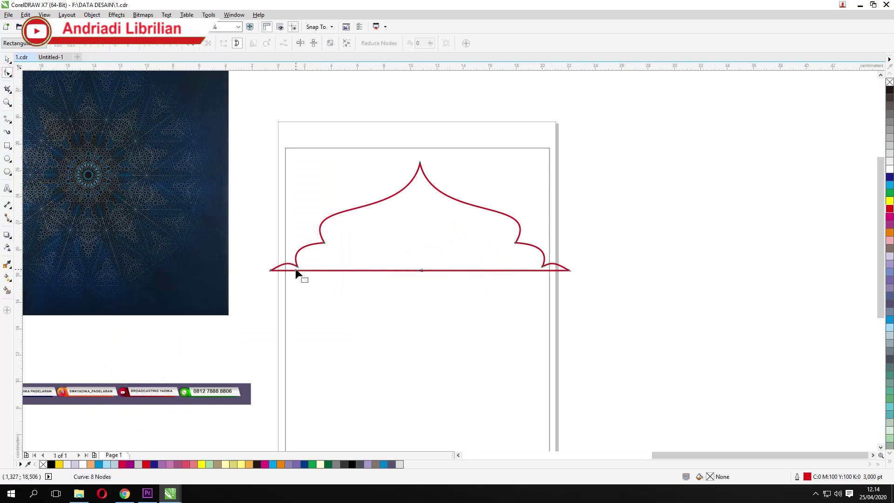
drag(292, 269, 274, 307)
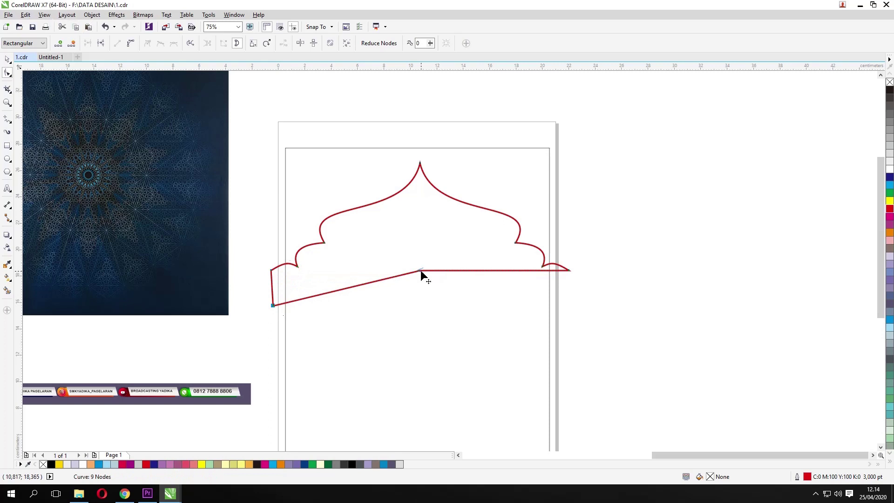
drag(420, 270, 569, 300)
drag(270, 305, 271, 308)
scroll(287, 279, down, 2)
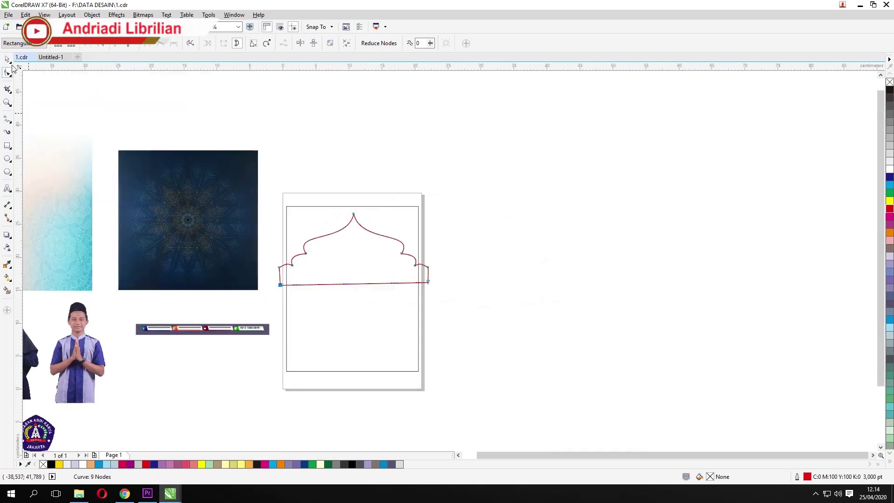
Step: Fill the page's 20 x 25 cm frame rectangle with light lavender
key(space)
click(461, 286)
click(366, 331)
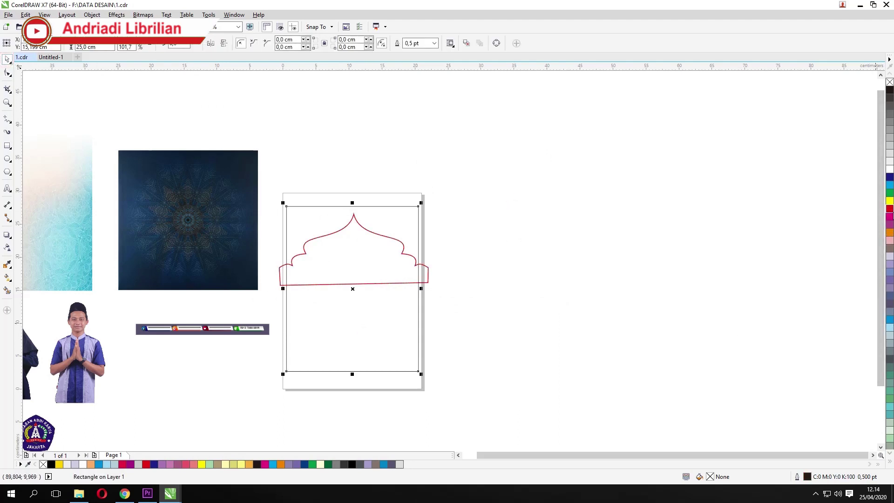
click(889, 149)
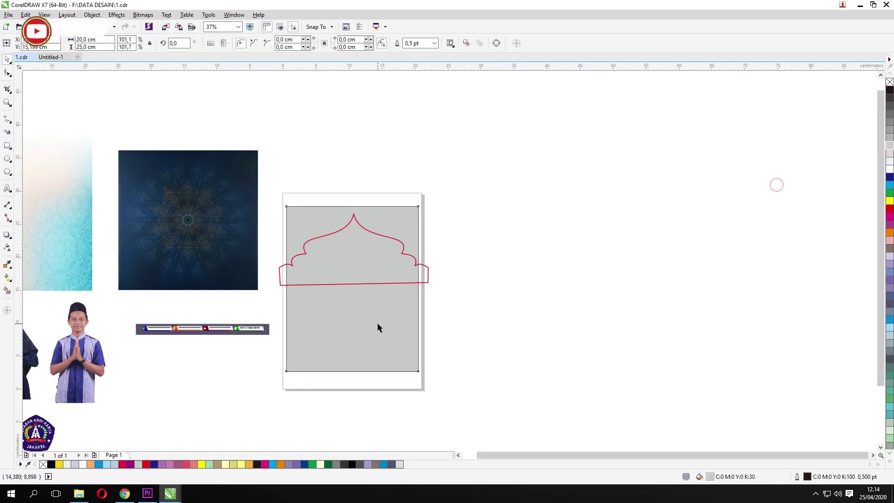
click(624, 306)
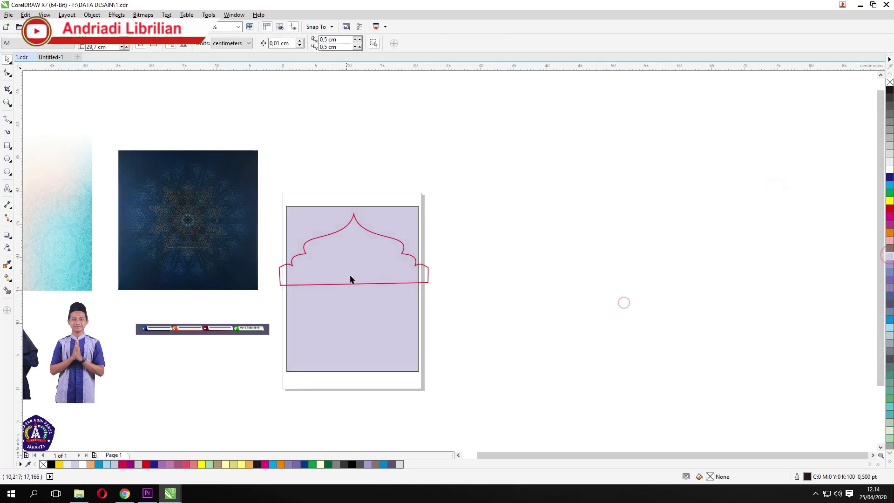
Step: Move the arch outline off the page into the empty area to the right of the lavender rectangle
click(335, 259)
drag(335, 259, 504, 251)
scroll(558, 247, up, 1)
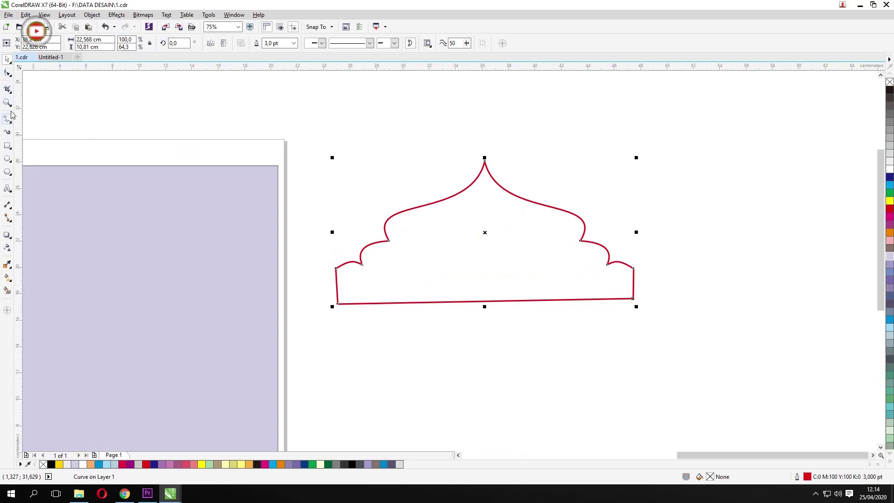
Step: Extend the arch's sides downward by moving both bottom nodes until the shape is about 27.4 cm high
click(7, 76)
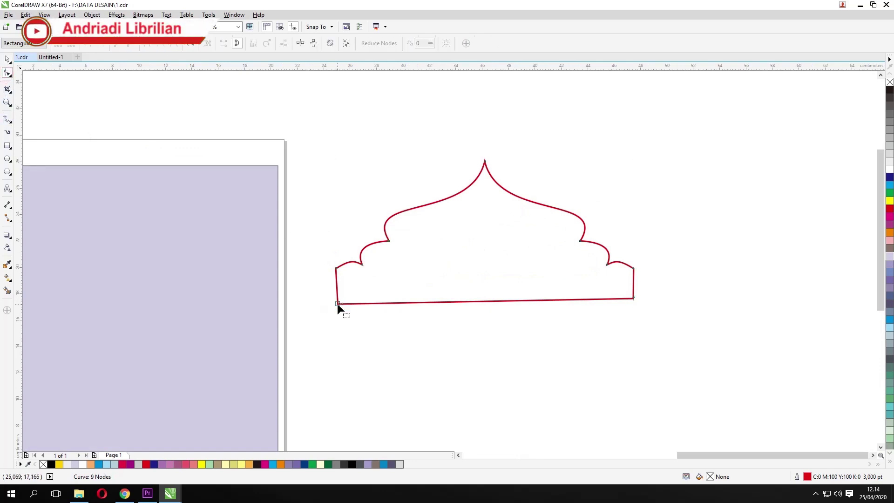
drag(337, 303, 684, 344)
drag(633, 297, 633, 427)
scroll(593, 272, down, 3)
scroll(604, 301, up, 2)
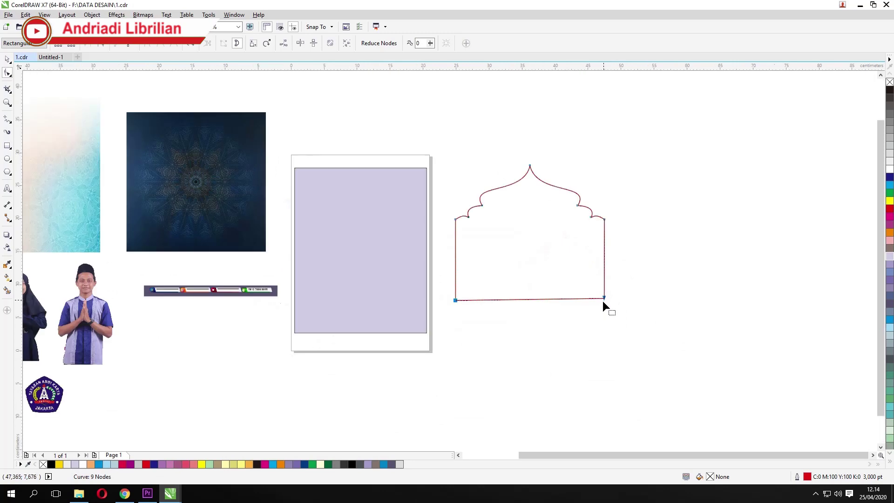
drag(603, 301, 607, 348)
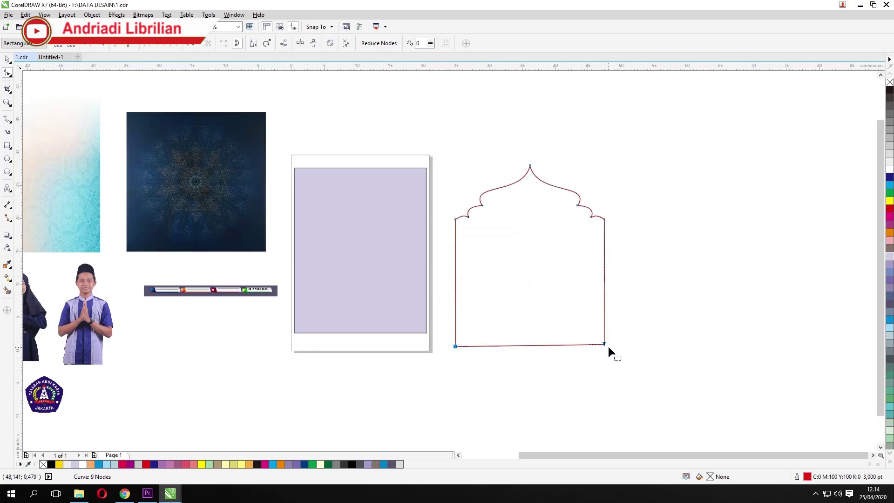
click(6, 60)
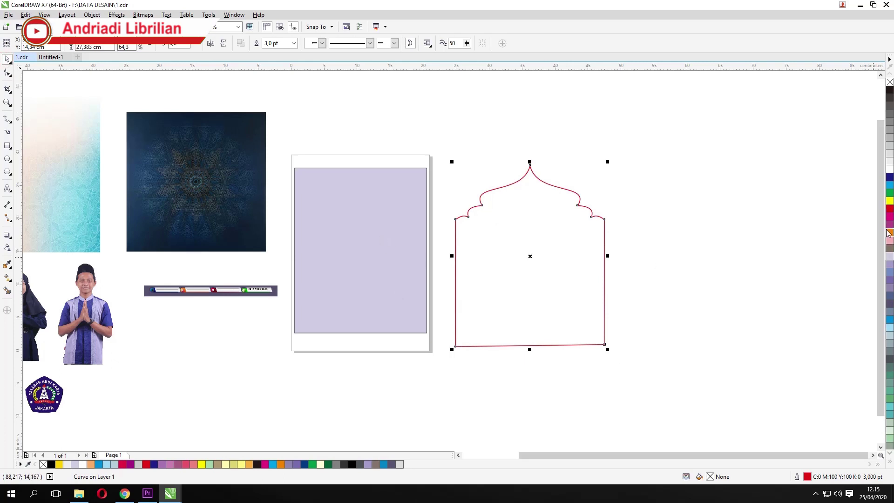
Step: Fill the arch shape with light blue (C:40) and PowerClip it inside the lavender frame rectangle
click(889, 329)
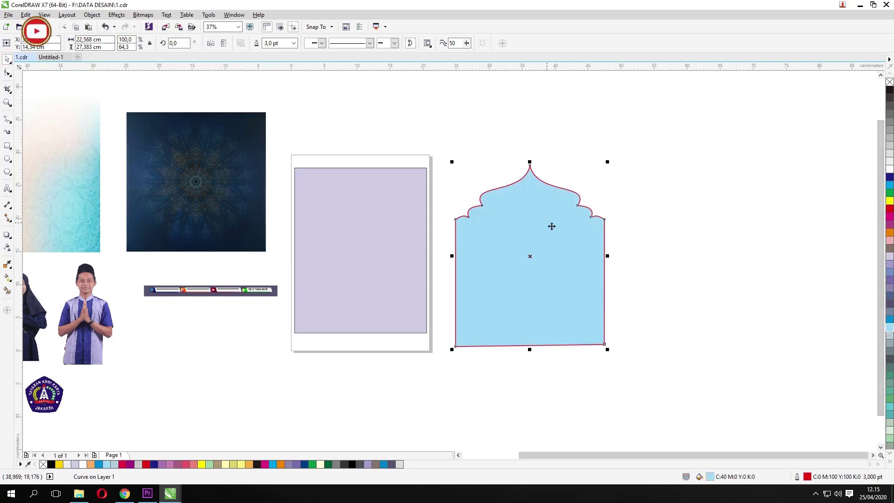
scroll(524, 185, up, 2)
scroll(526, 191, down, 2)
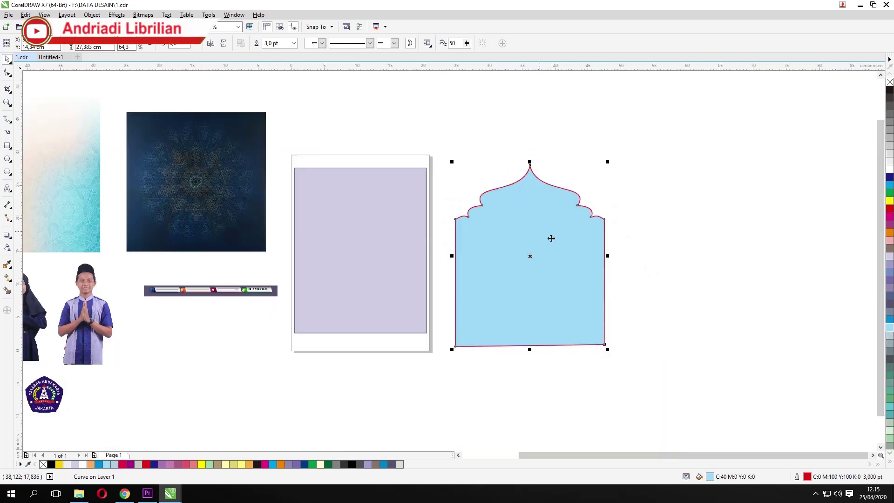
right_click(523, 198)
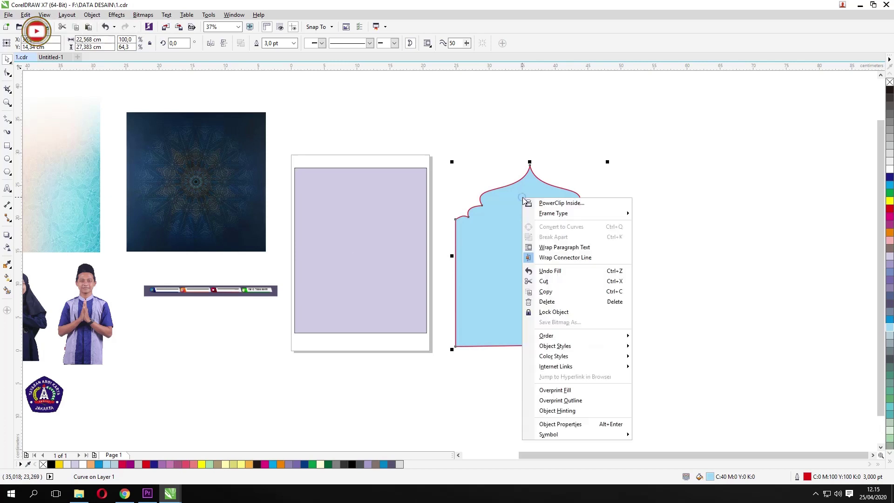
click(566, 205)
click(360, 253)
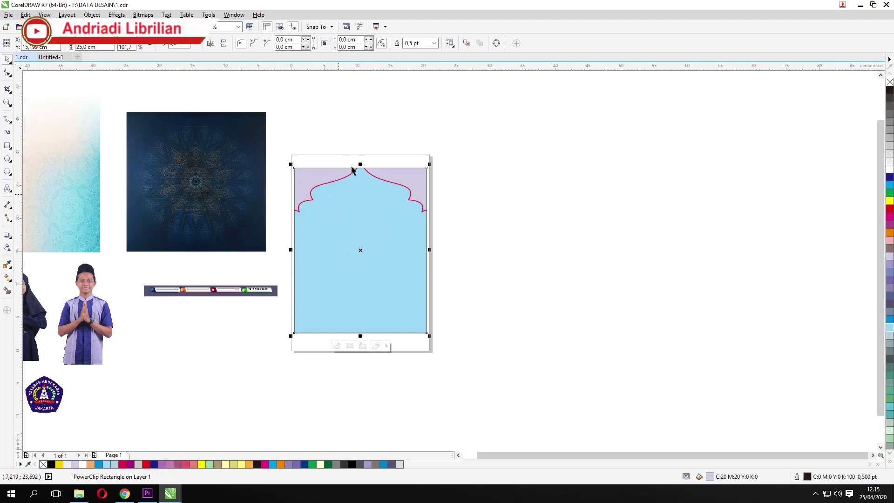
Step: Within the frame's PowerClip contents, shorten the arch to about 26.1 cm high and position its tip slightly below the frame's upper edge
ctrl+click(361, 227)
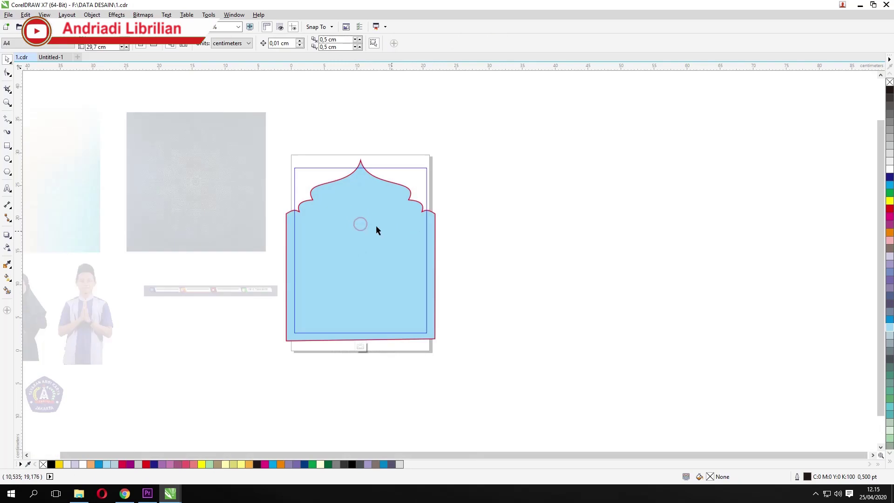
drag(357, 224, 359, 250)
scroll(389, 240, up, 2)
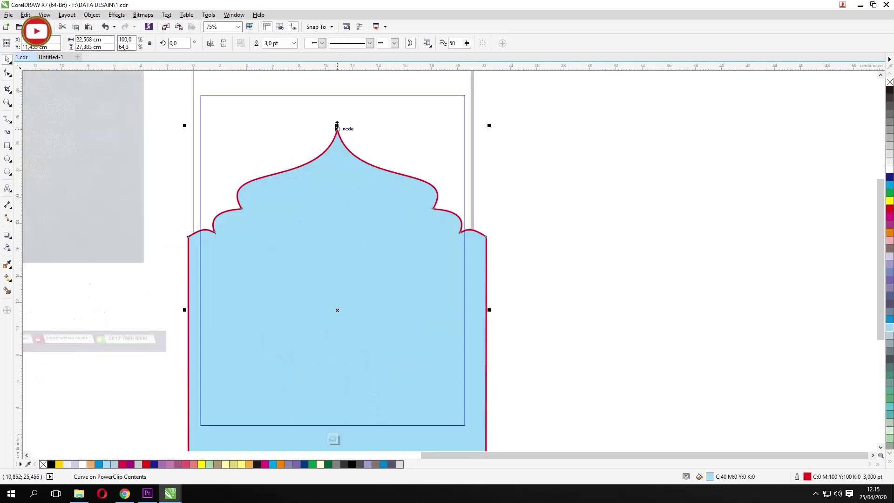
drag(337, 125, 336, 147)
drag(349, 207, 342, 178)
scroll(365, 188, down, 2)
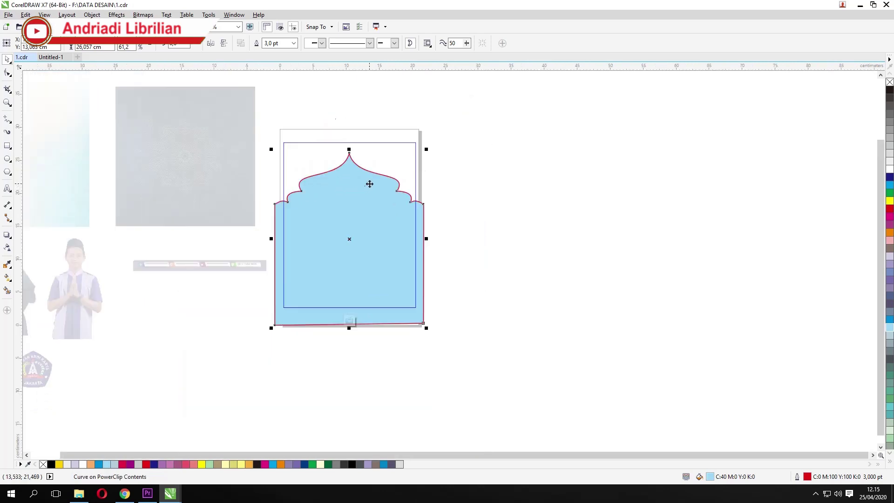
scroll(350, 173, up, 2)
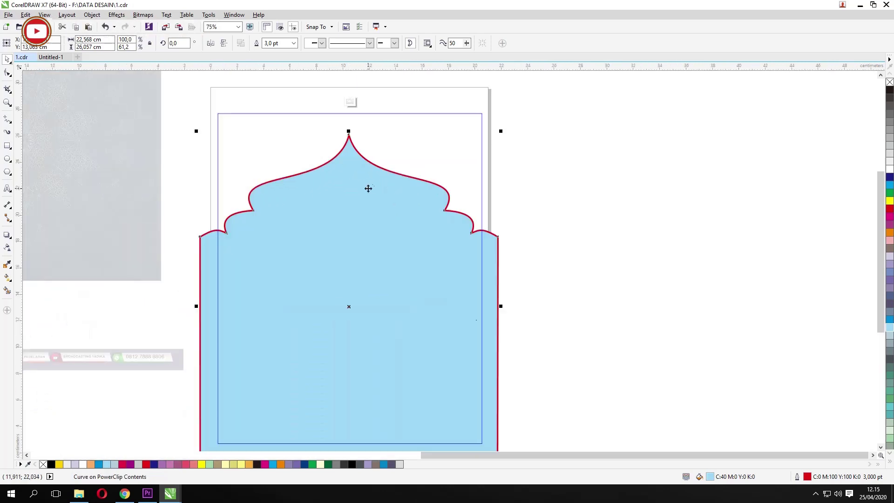
drag(368, 187, 368, 183)
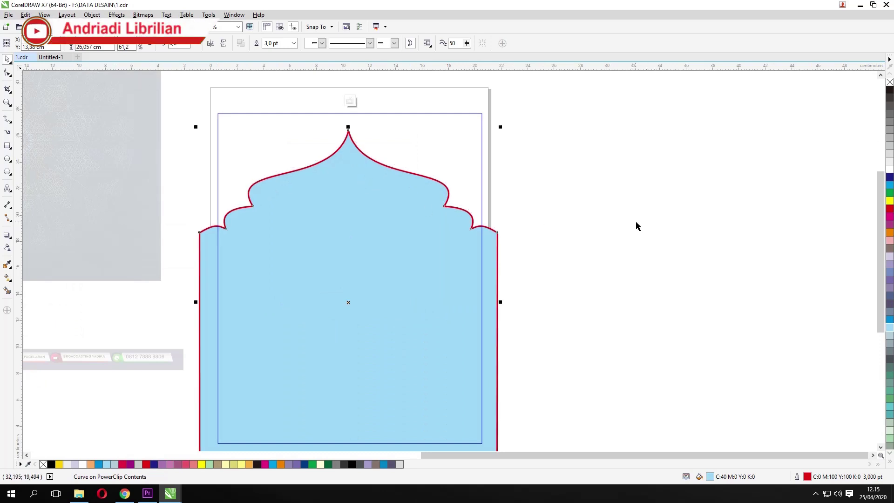
right_click(397, 190)
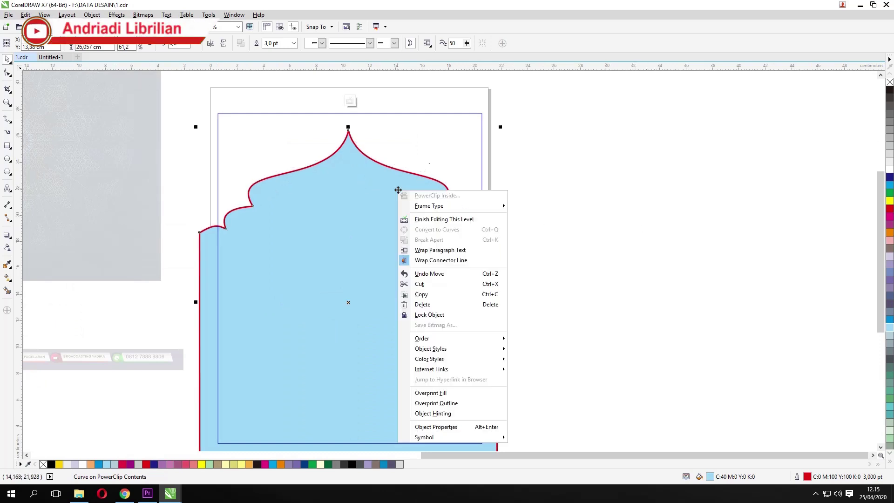
click(441, 220)
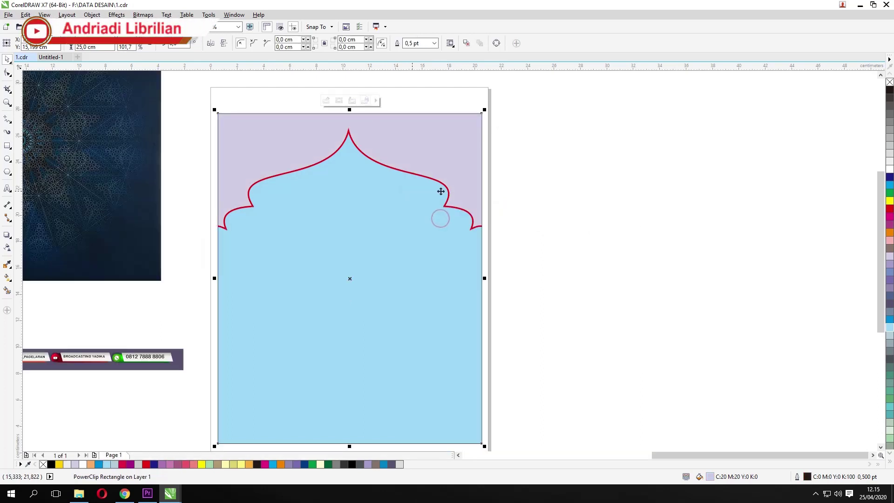
click(572, 192)
Step: PowerClip the dark blue mandala bitmap inside the frame rectangle containing the arch
scroll(565, 195, down, 2)
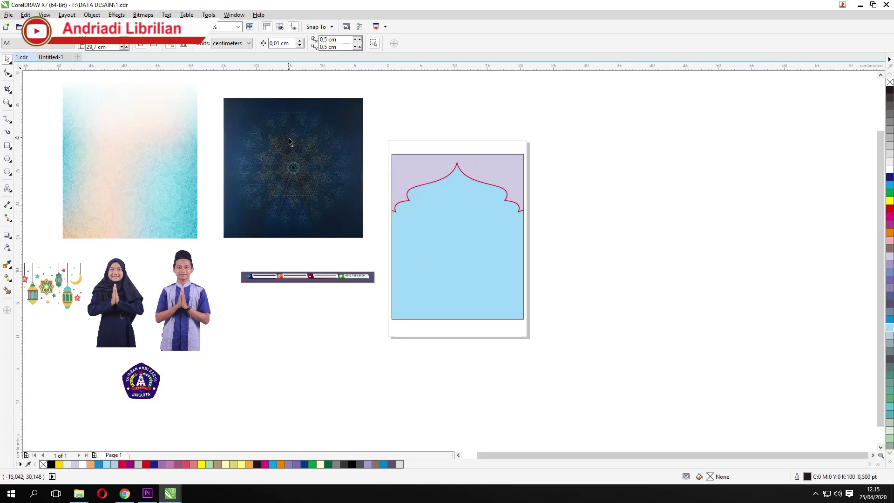
click(289, 139)
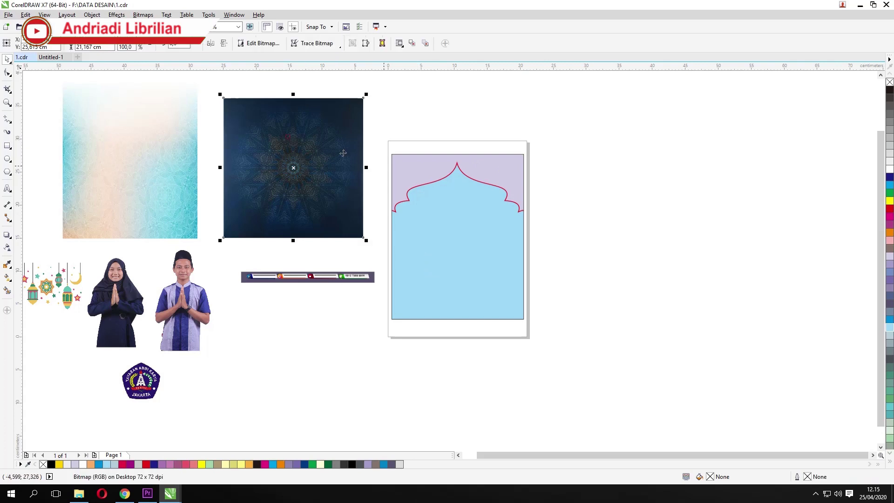
right_click(285, 121)
click(320, 127)
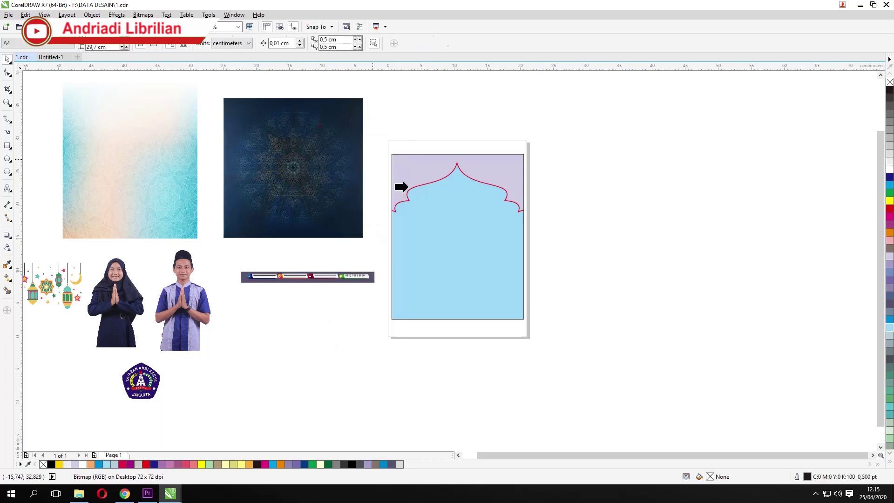
click(466, 235)
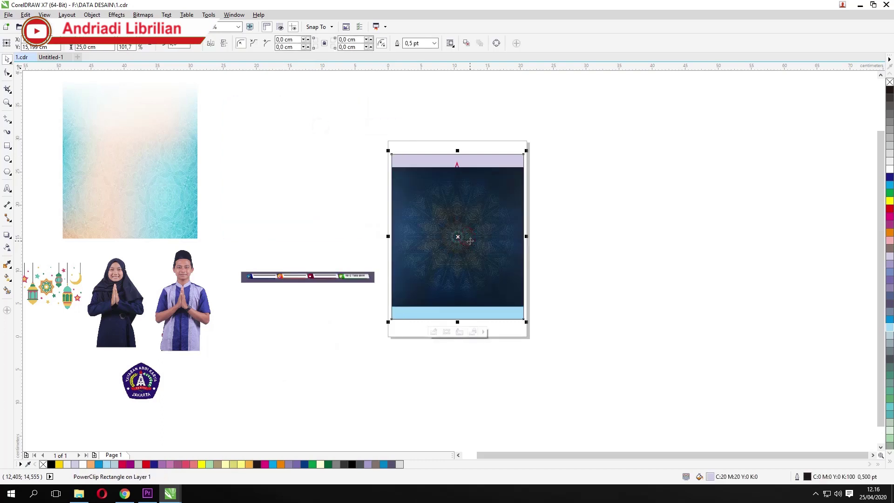
Step: Edit the frame's PowerClip contents and move the mandala bitmap partly off the arch toward its left side
double_click(502, 200)
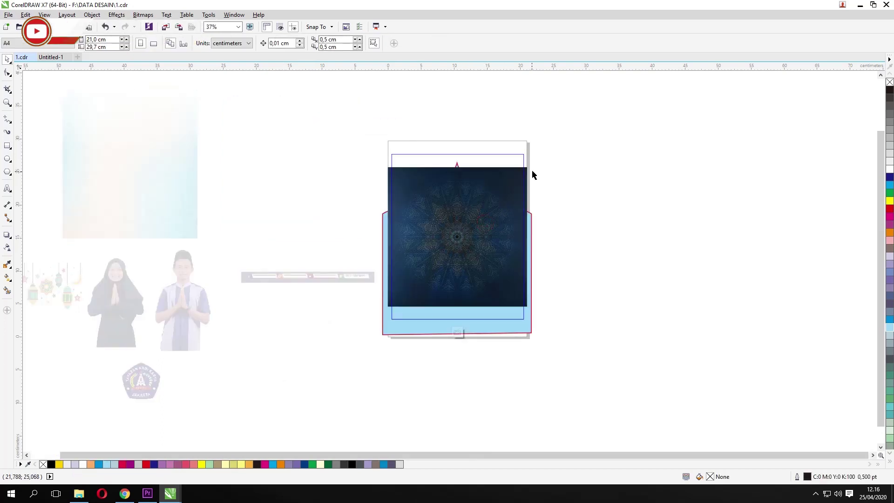
scroll(533, 173, up, 3)
drag(350, 280, 654, 234)
scroll(625, 251, down, 2)
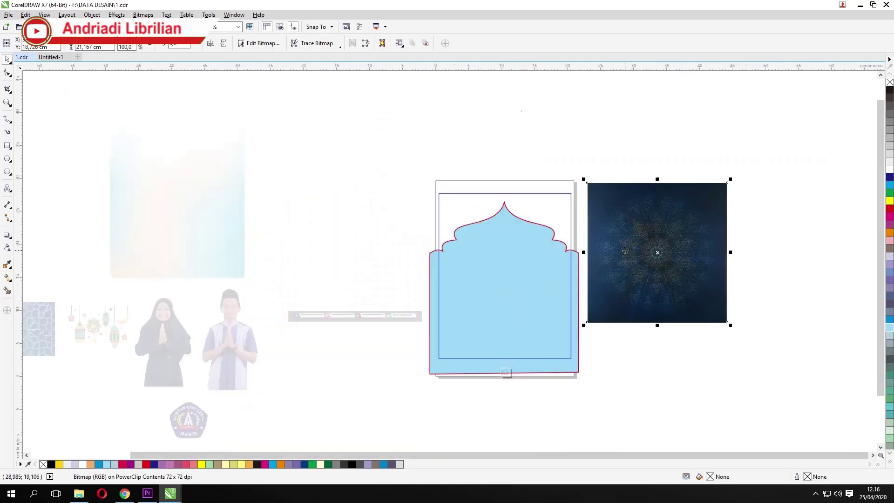
drag(601, 223, 498, 214)
drag(572, 227, 432, 236)
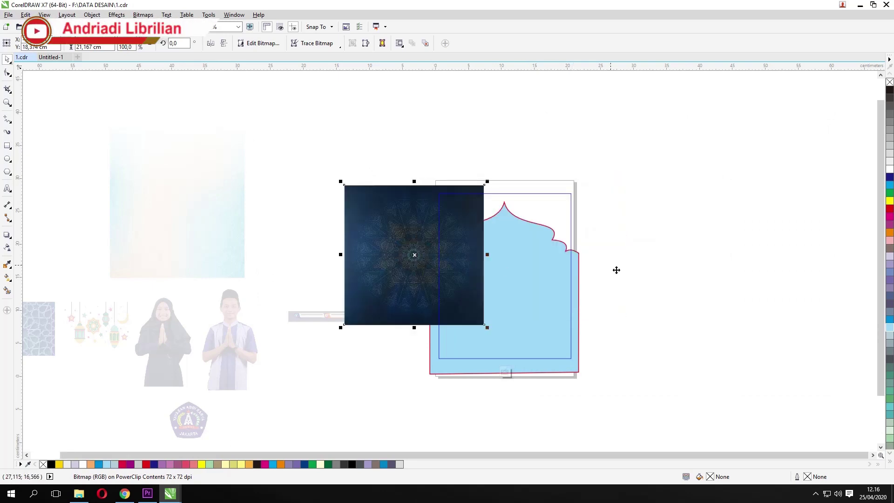
Step: Send the mandala bitmap to the back and move it behind the arch's upper part
click(563, 260)
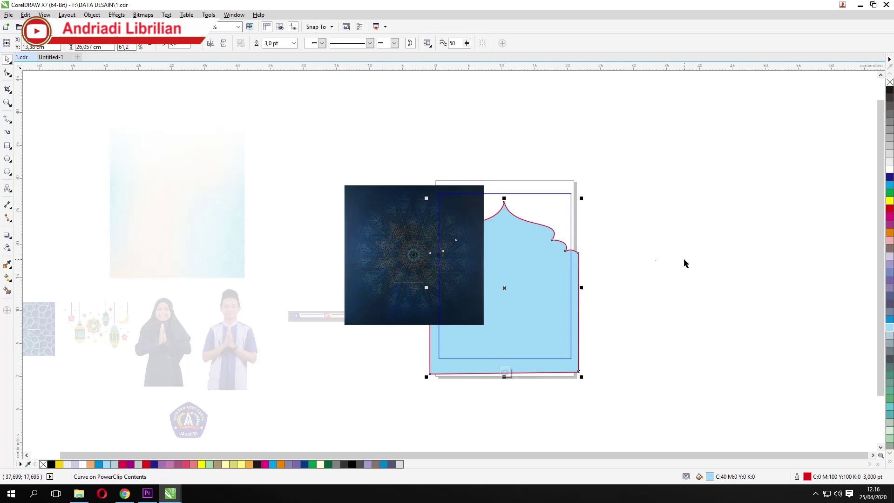
key(Tab)
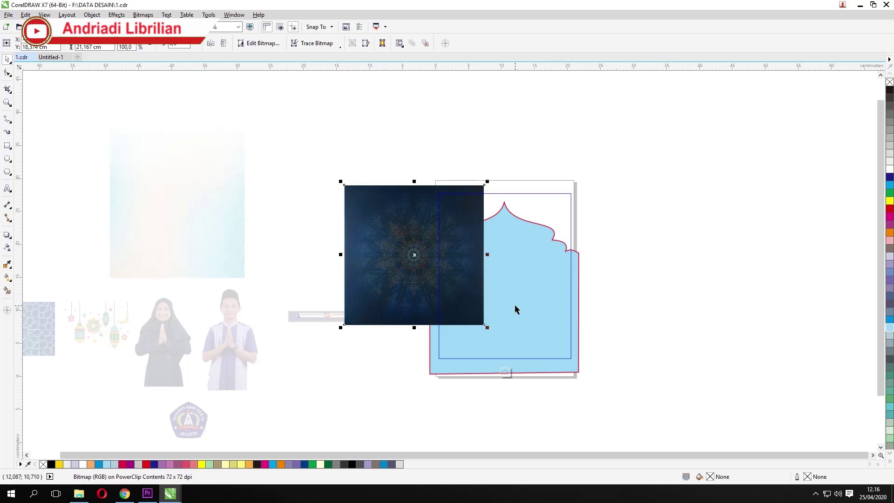
key(shift+Page_Down)
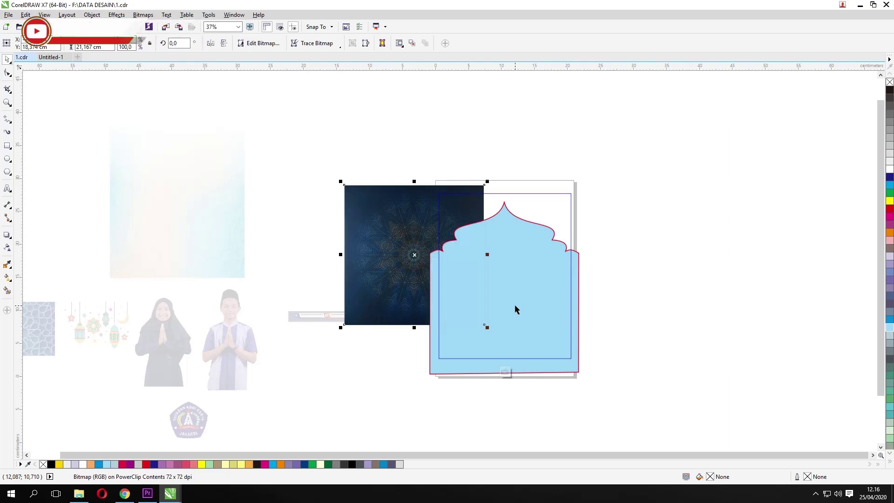
click(701, 229)
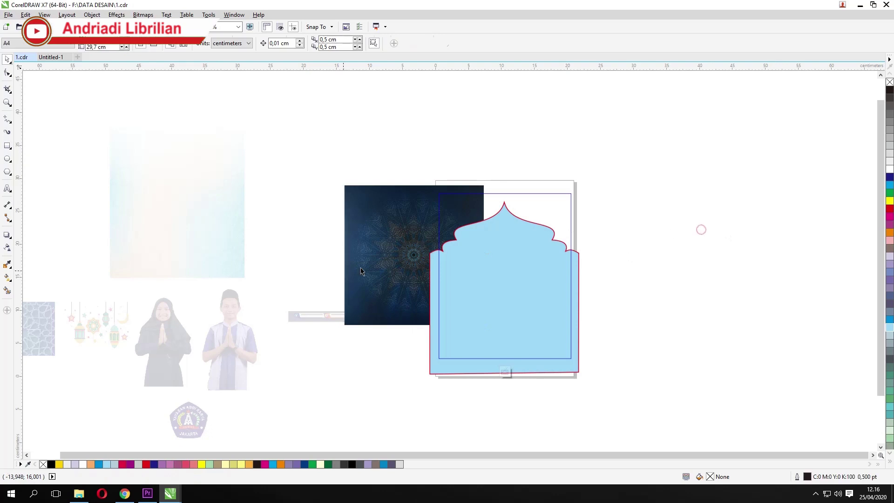
mouse_move(397, 271)
mouse_down()
mouse_move(479, 250)
mouse_move(469, 263)
mouse_up()
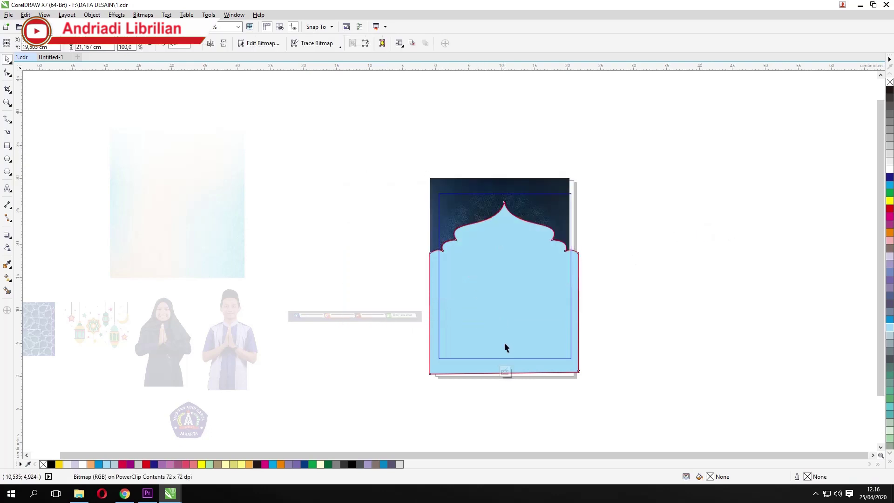
Step: Widen the mandala bitmap past both sides of the frame, reduce it to about 17.6 cm high, and raise it behind the arch's tip
click(505, 342)
scroll(582, 200, up, 2)
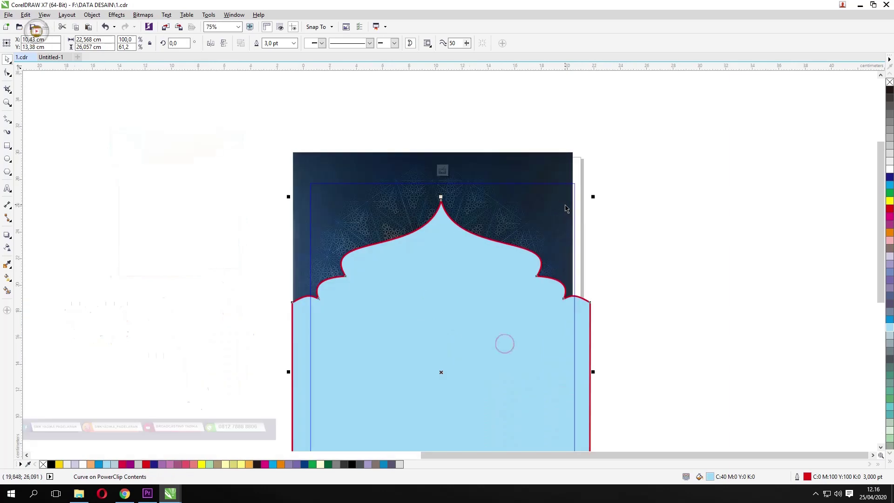
click(668, 225)
click(540, 167)
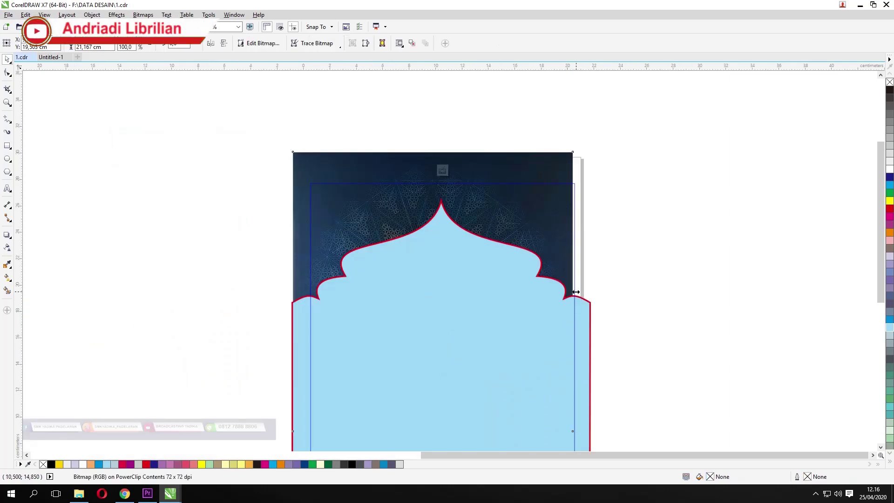
drag(575, 292, 609, 291)
drag(449, 148, 449, 196)
drag(541, 241, 537, 158)
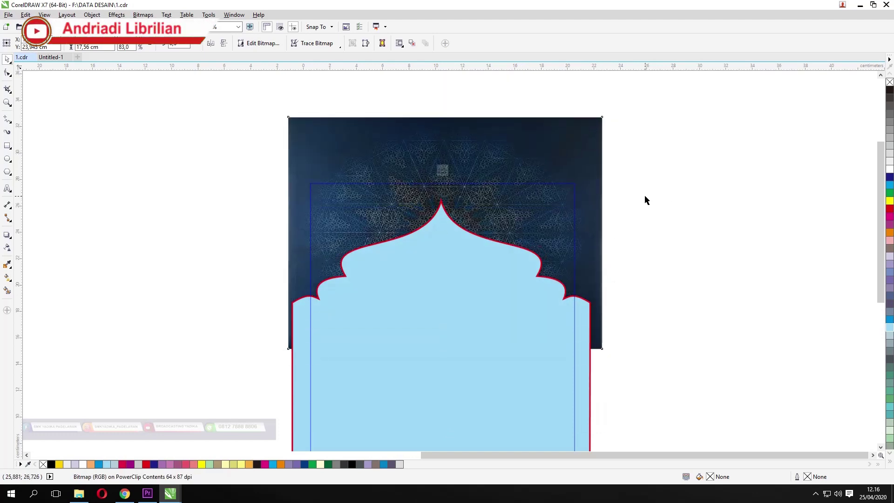
click(644, 195)
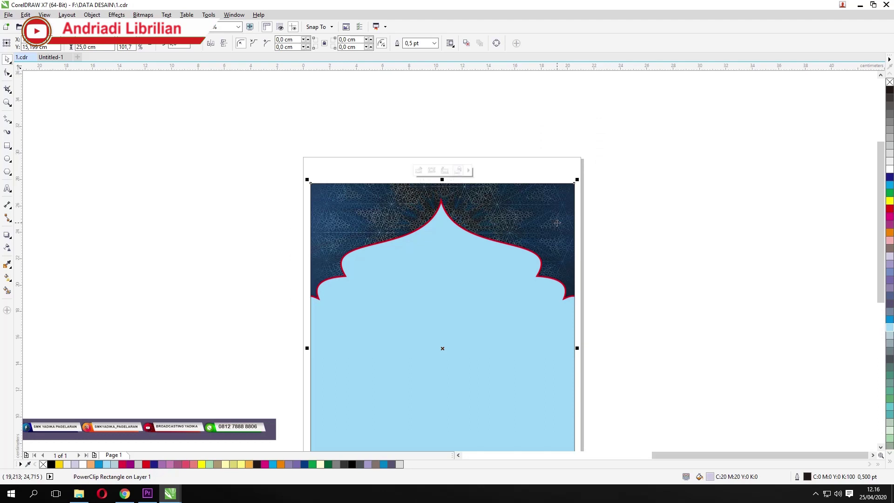
Step: PowerClip the teal-and-peach patterned bitmap inside the frame rectangle
scroll(675, 255, down, 2)
click(676, 254)
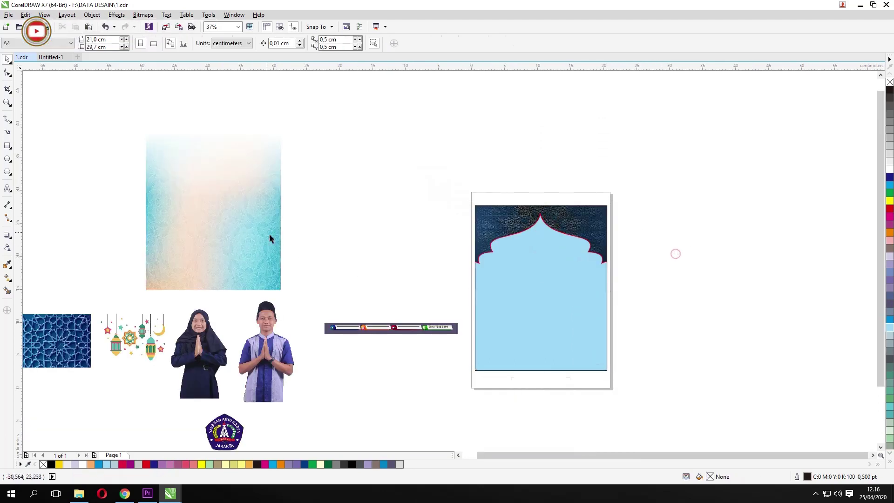
click(236, 202)
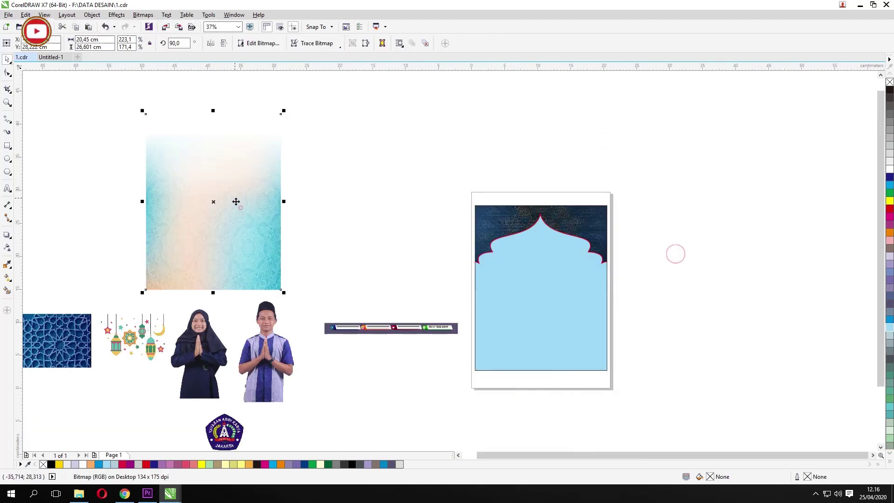
right_click(215, 180)
click(245, 187)
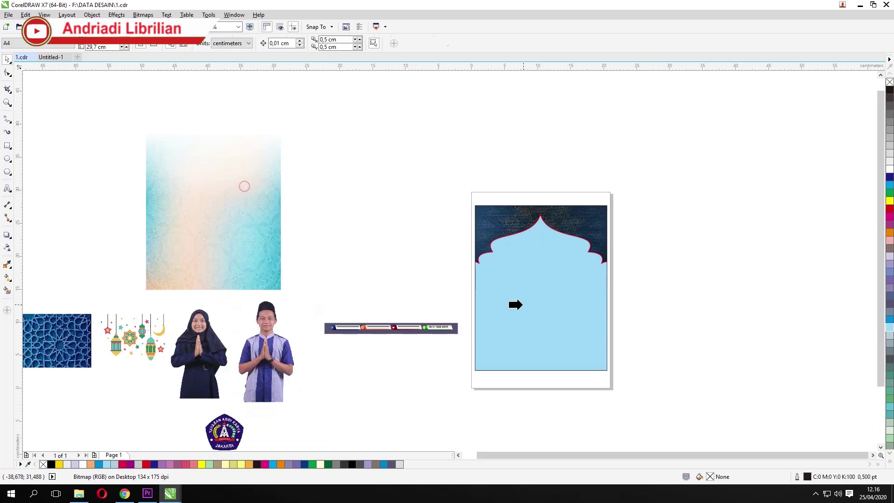
click(516, 305)
Step: Edit the frame's PowerClip contents and move the teal-and-peach bitmap into the empty area to the right of the arch
scroll(522, 304, up, 3)
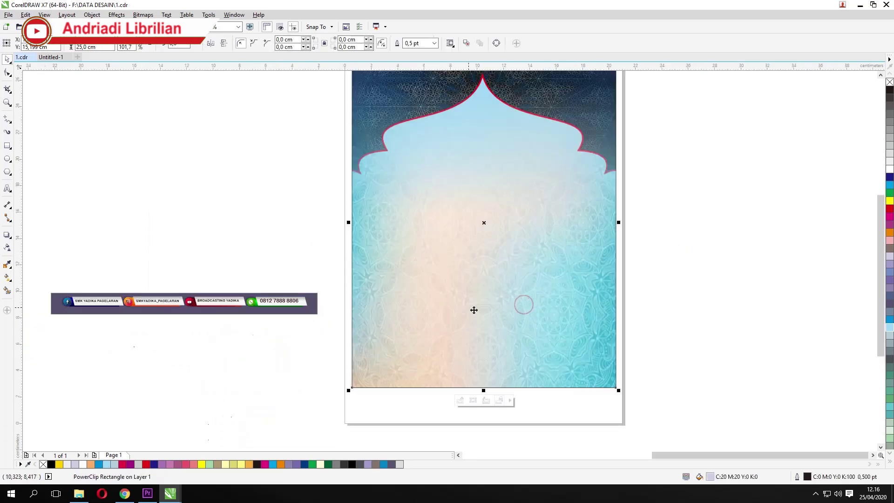
ctrl+click(496, 265)
click(325, 251)
scroll(321, 254, down, 2)
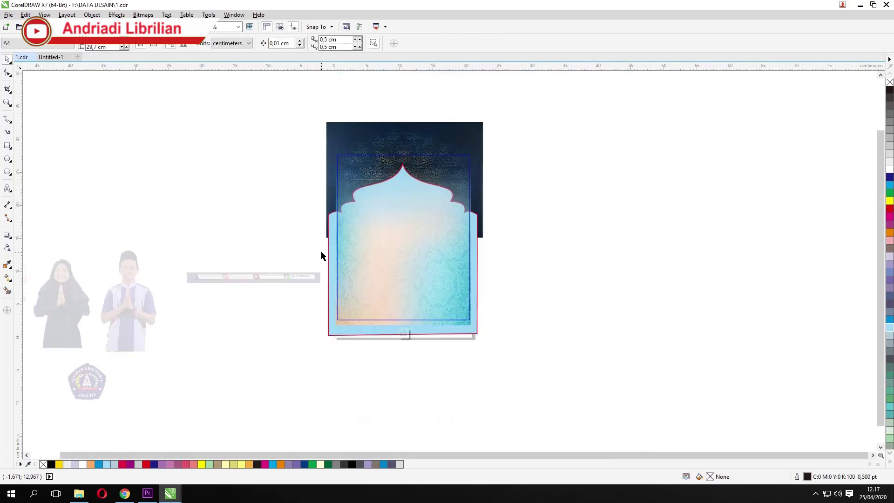
click(396, 253)
drag(393, 255, 619, 240)
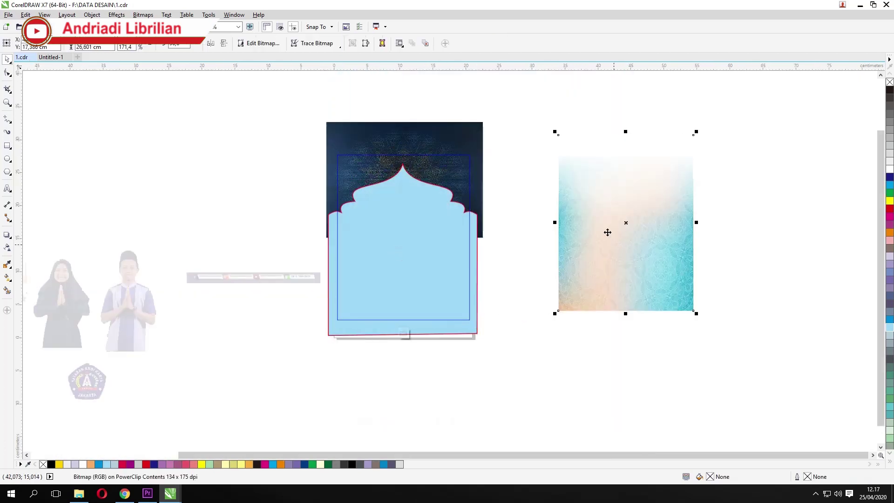
Step: PowerClip the teal-and-peach patterned bitmap inside the mosque-style arch
click(404, 253)
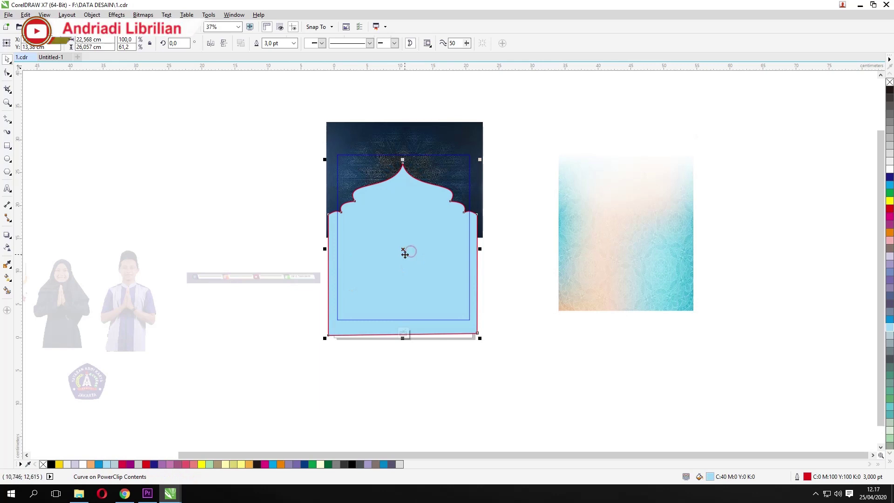
click(608, 193)
right_click(608, 194)
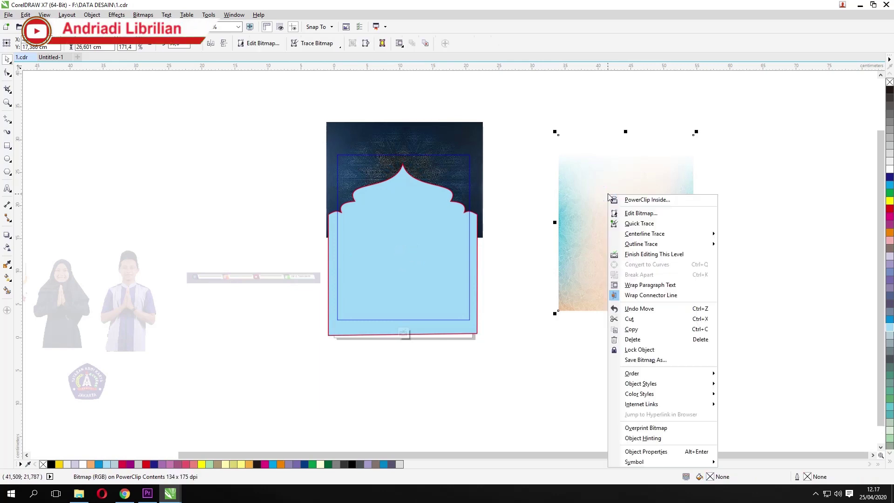
click(637, 200)
click(417, 237)
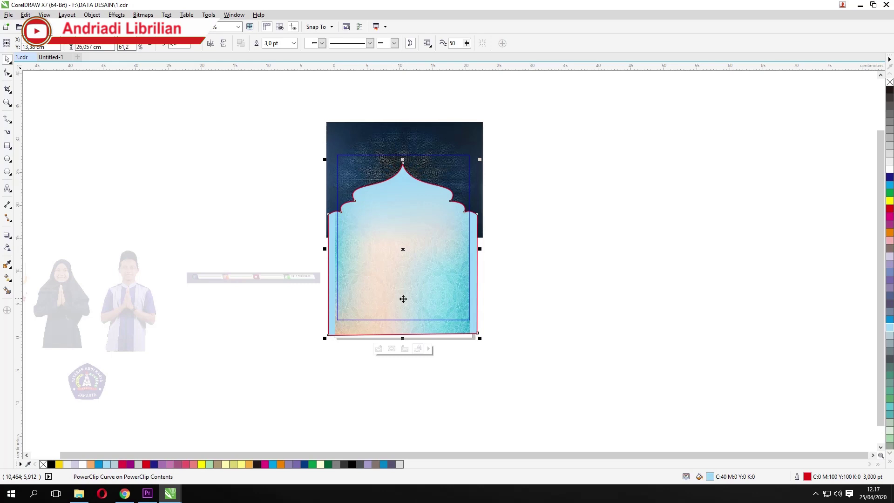
Step: Edit the arch's PowerClip contents, enlarge the teal-and-peach bitmap past both sides of the arch, and finish editing the arch and frame
ctrl+click(426, 276)
click(427, 276)
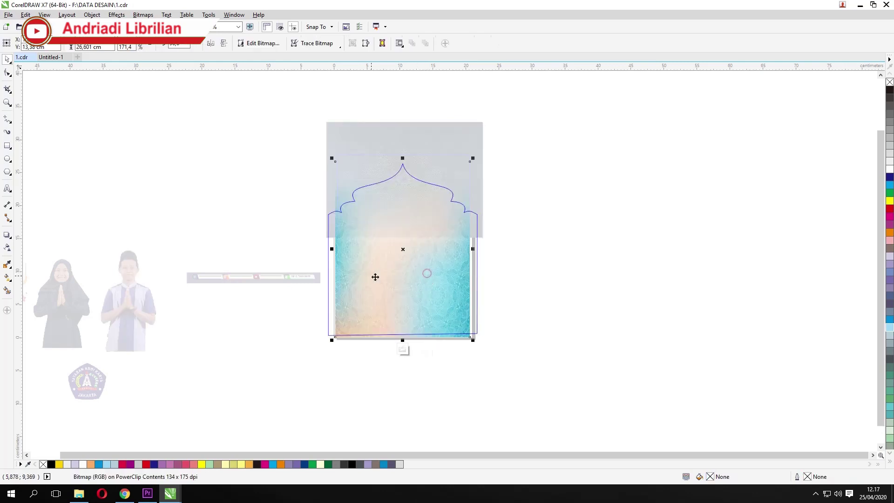
drag(332, 249, 311, 249)
drag(472, 248, 436, 261)
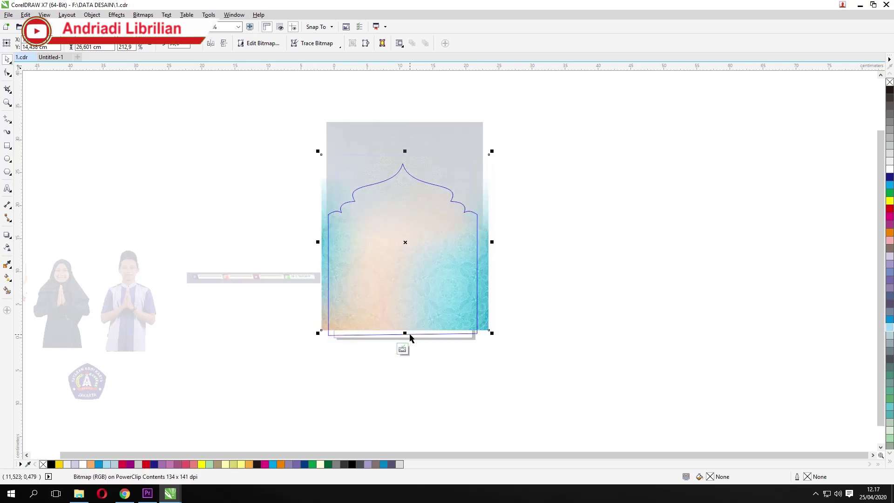
click(619, 255)
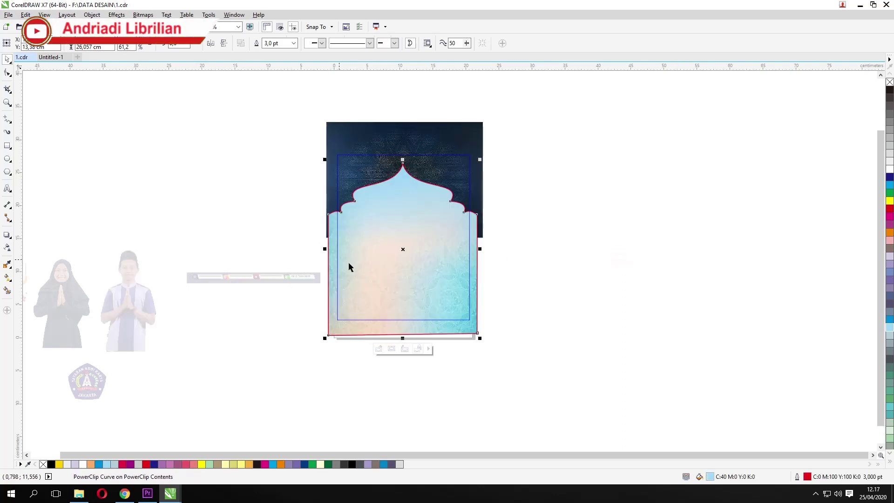
click(595, 271)
click(664, 246)
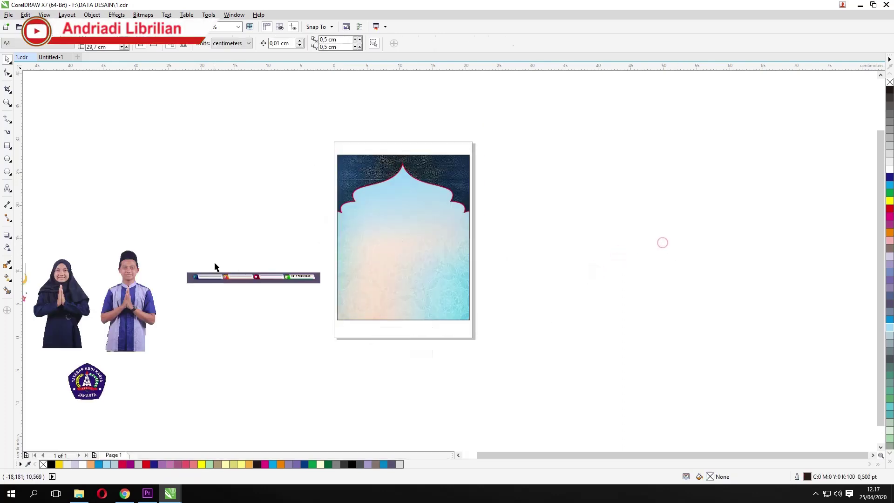
Step: Gather the woman, man, lantern, blue geometric pattern and school logo images closer together beside the page
scroll(280, 293, down, 2)
scroll(194, 305, up, 2)
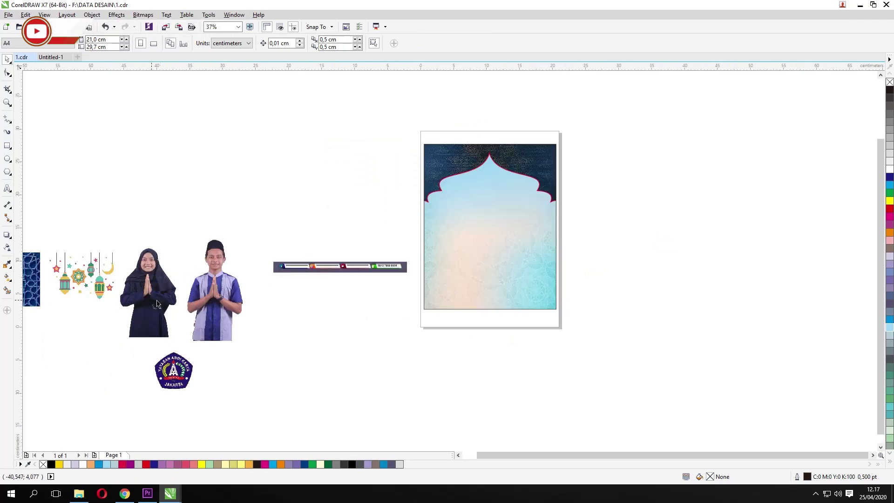
drag(145, 298, 276, 197)
drag(218, 277, 248, 168)
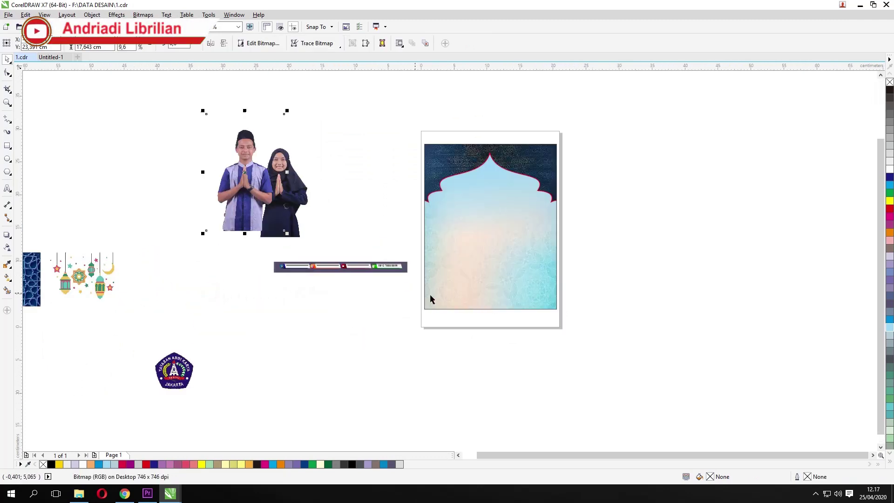
scroll(377, 293, down, 2)
scroll(379, 293, up, 2)
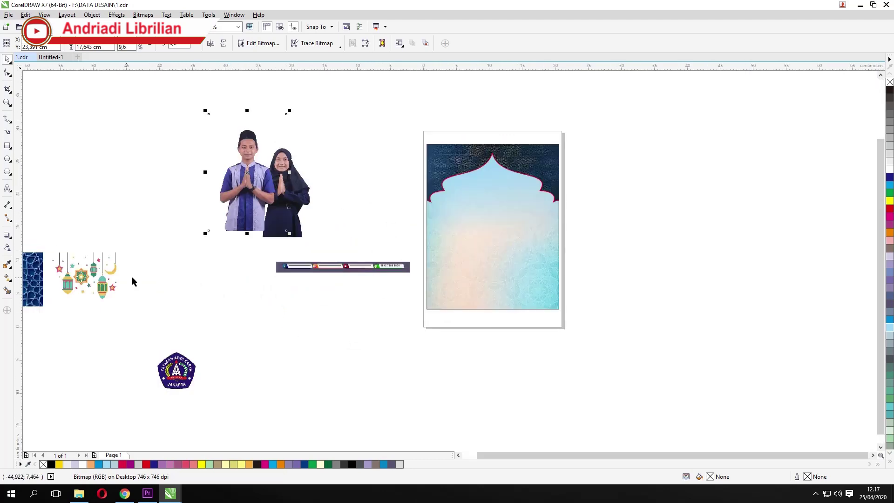
drag(88, 279, 180, 196)
drag(39, 280, 207, 272)
drag(193, 380, 276, 317)
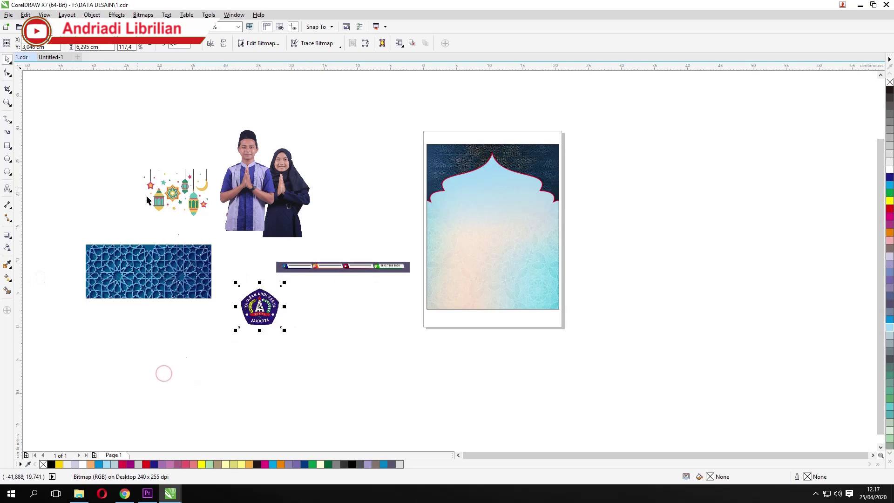
Step: Select all the loose images and the social media banner beside the page and PowerClip them inside the frame rectangle
drag(209, 198, 424, 351)
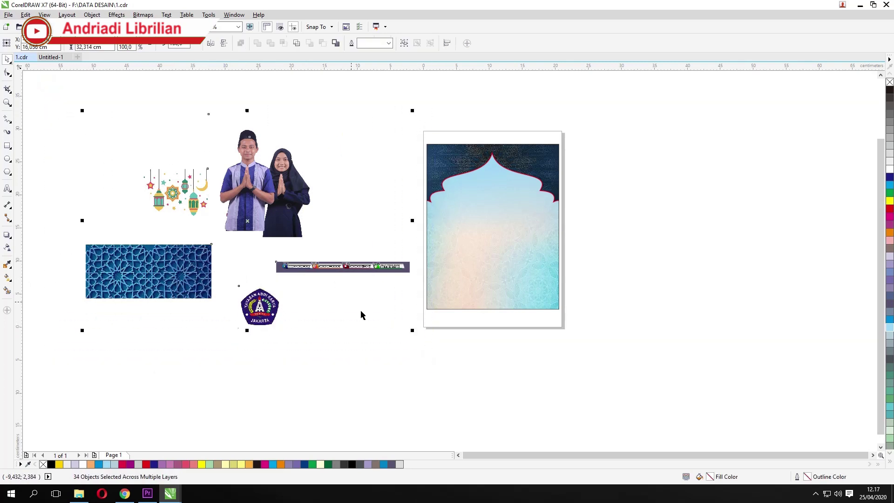
right_click(259, 180)
click(288, 185)
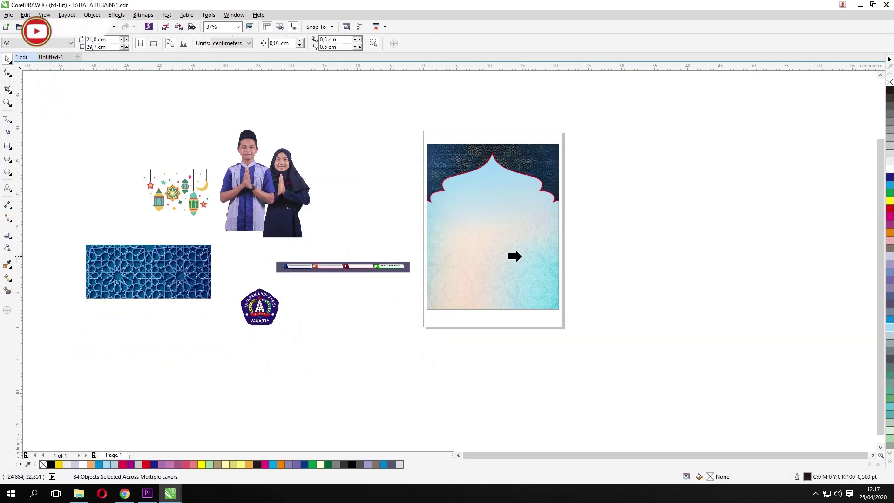
click(519, 257)
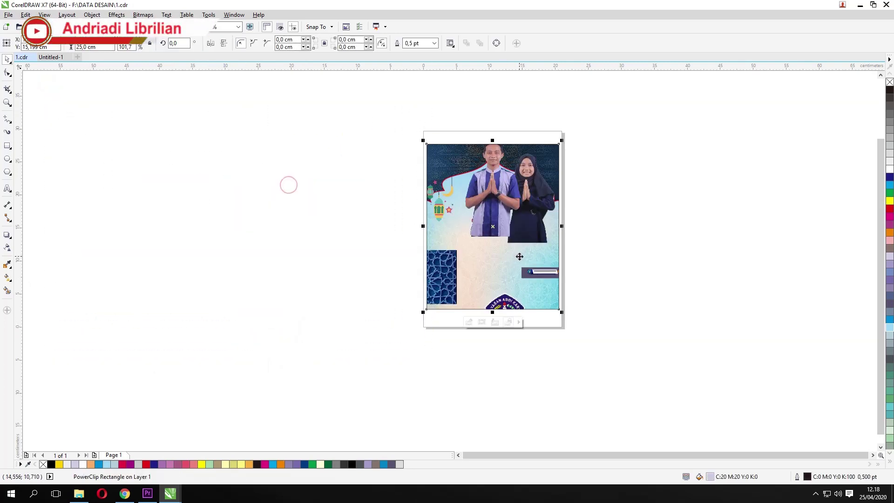
Step: Edit the frame's PowerClip contents and spread the man, woman, geometric pattern, banner and logo outside the arch, with the lanterns at its upper edge
double_click(498, 246)
drag(506, 205, 294, 203)
drag(688, 257, 660, 246)
drag(410, 269, 312, 292)
drag(502, 310, 650, 353)
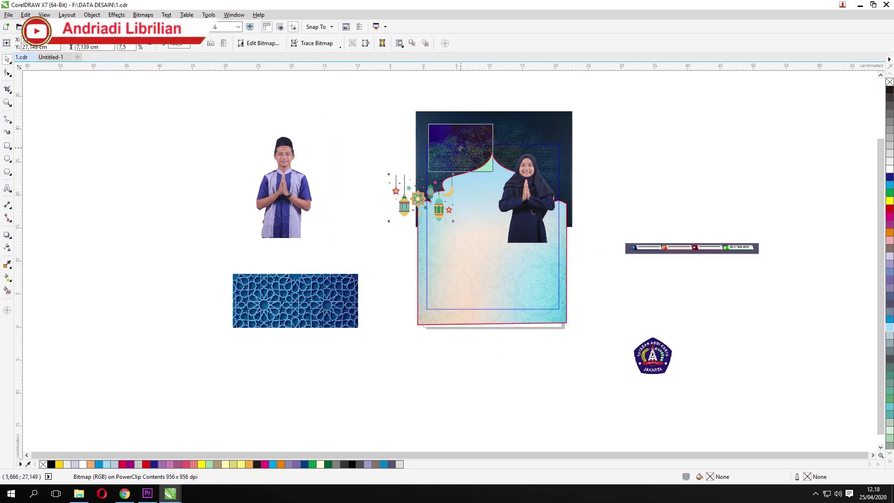
drag(424, 199, 398, 172)
drag(506, 209, 659, 180)
Step: Reduce the lantern bitmap to about 6.4 x 4.7 cm and place it over the dark background at the frame's upper-right corner
scroll(451, 147, up, 2)
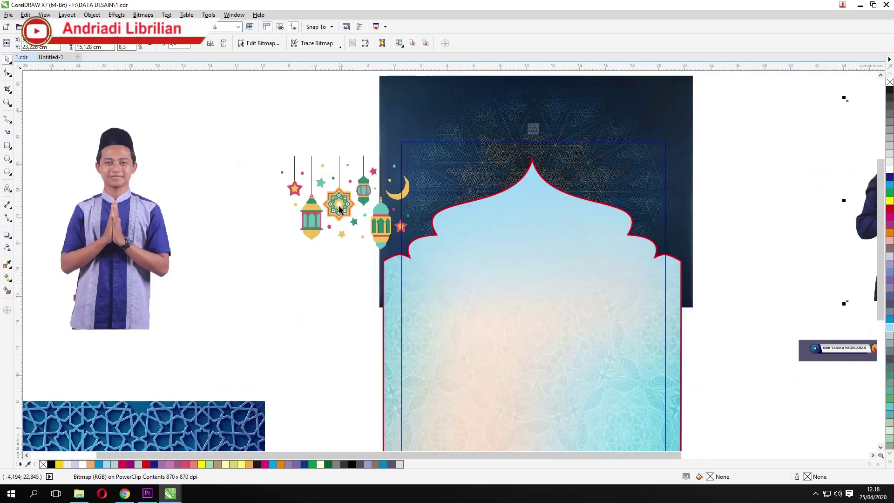
drag(339, 205, 452, 187)
drag(527, 233, 483, 202)
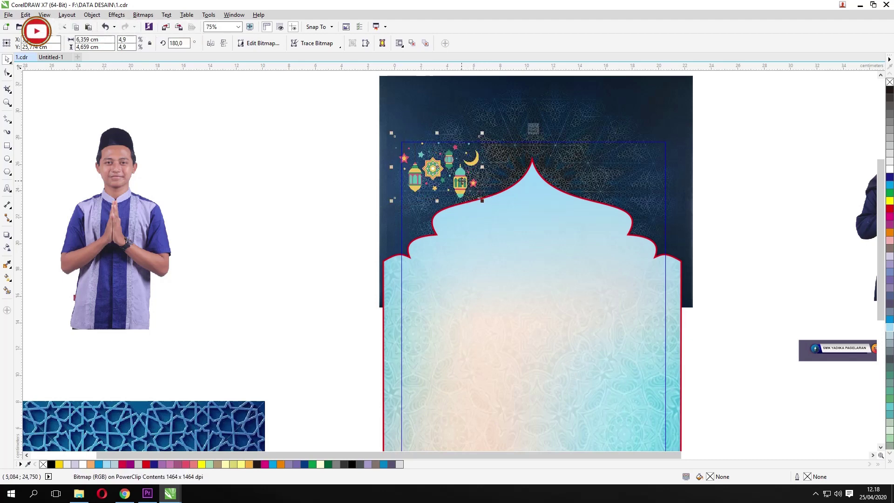
drag(465, 183, 649, 188)
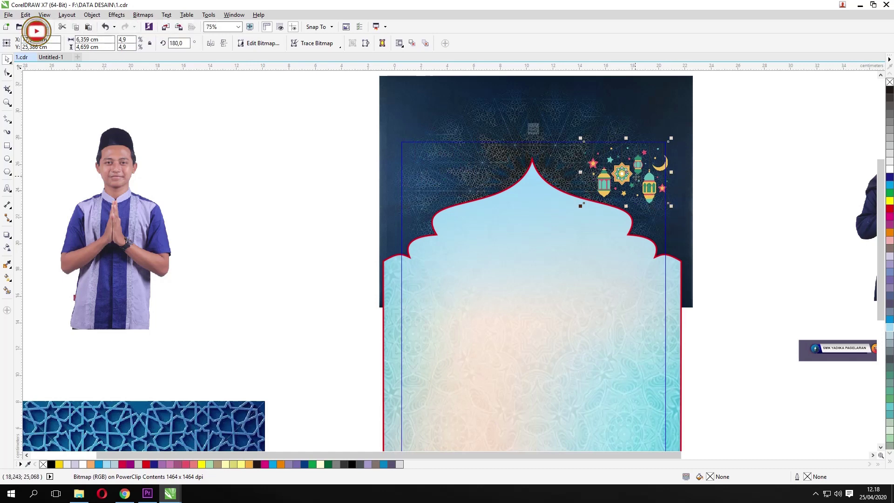
Step: Duplicate the lantern bitmap toward the arch's tip and reduce the copy to about 3.4 cm high
drag(636, 166, 561, 160)
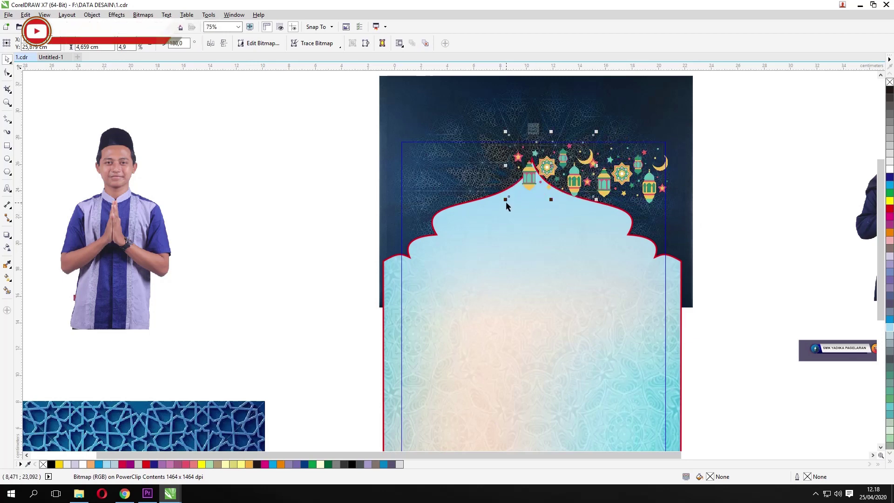
drag(505, 199, 519, 186)
drag(572, 166, 565, 171)
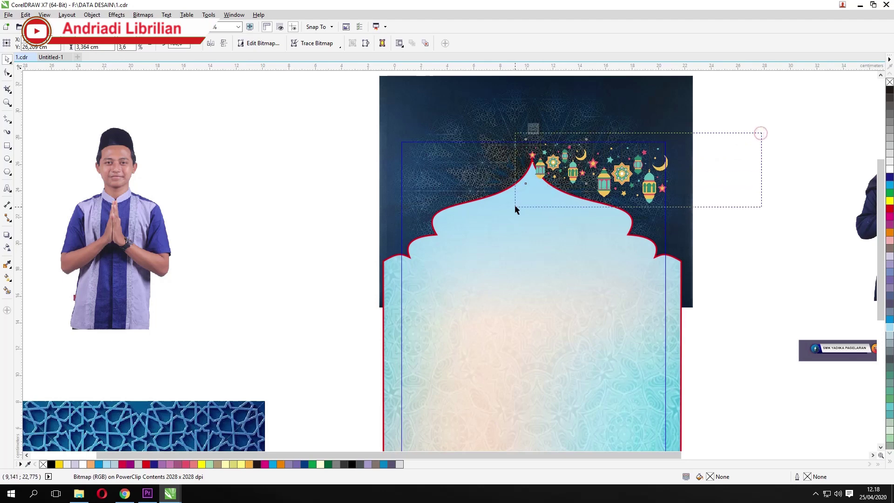
Step: Select both lantern bitmaps and create a horizontally mirrored copy of them on the other side of the arch's tip
drag(515, 207, 515, 207)
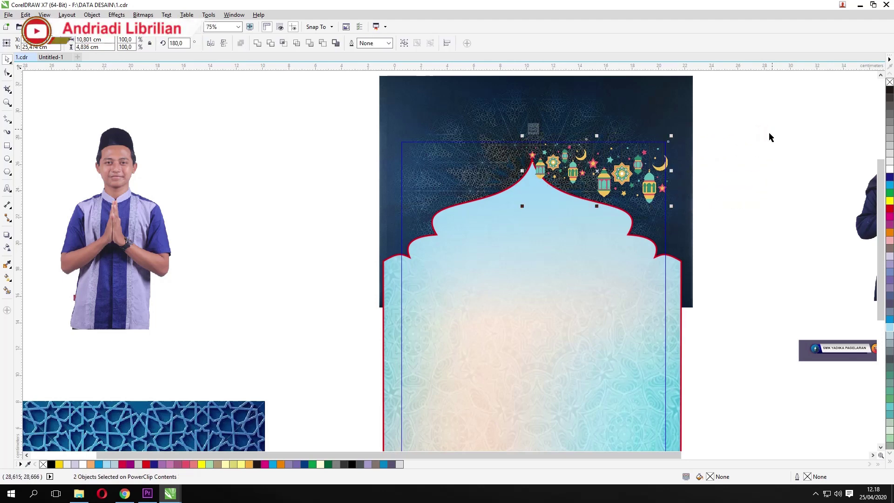
drag(783, 121, 628, 213)
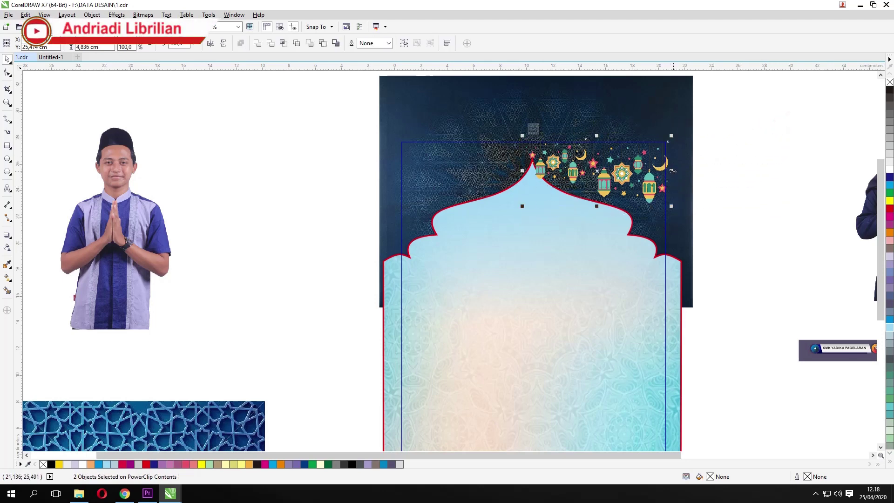
drag(672, 172, 446, 164)
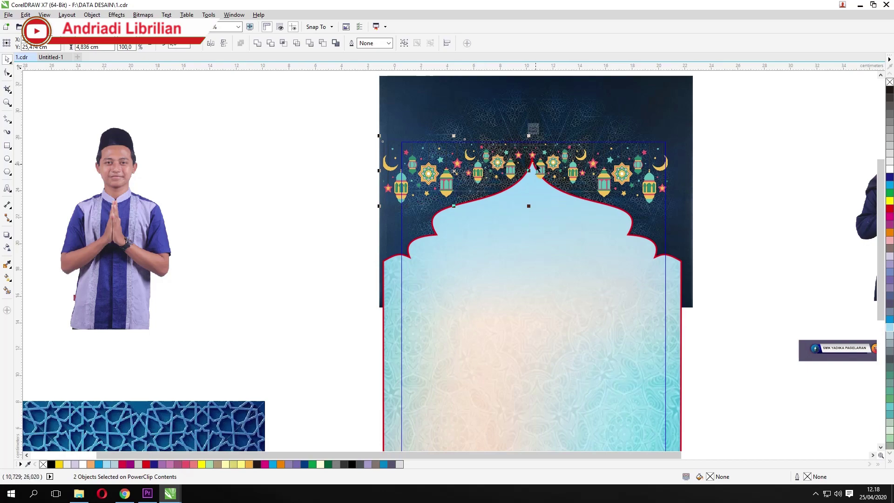
Step: Bring the arch in front of the lantern bitmaps that overlap its tip
scroll(540, 206, up, 5)
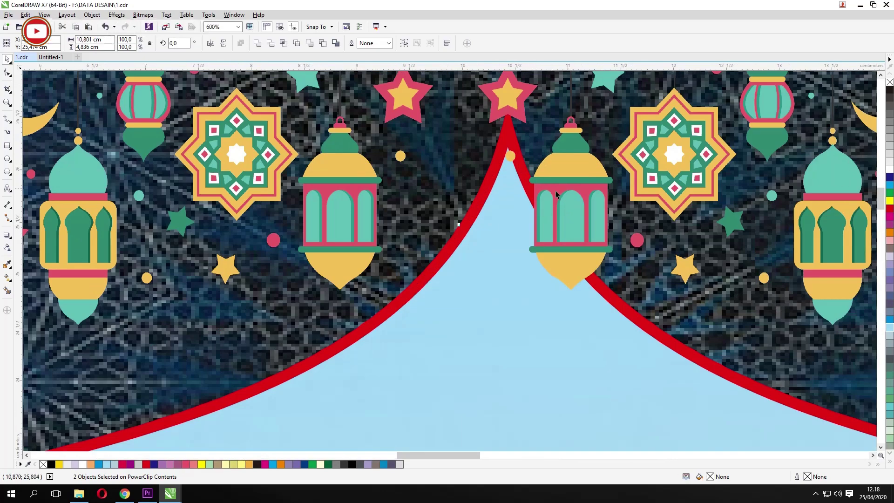
scroll(538, 194, down, 2)
click(555, 205)
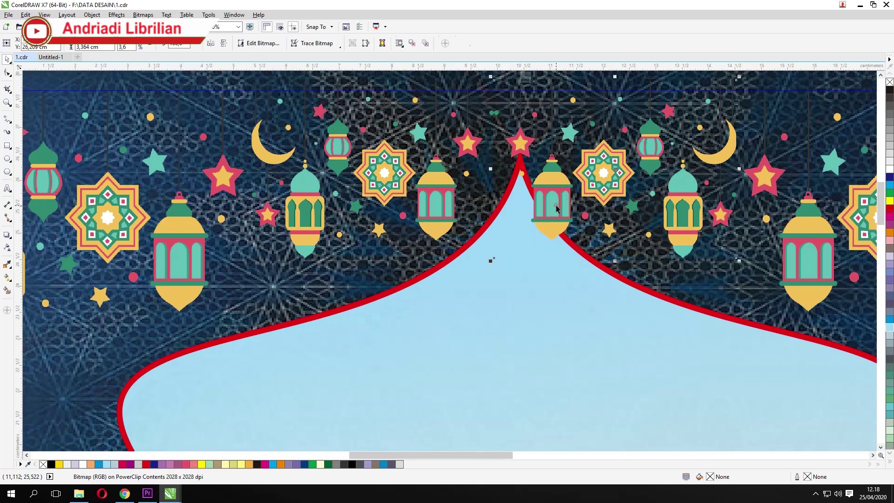
scroll(535, 210, down, 4)
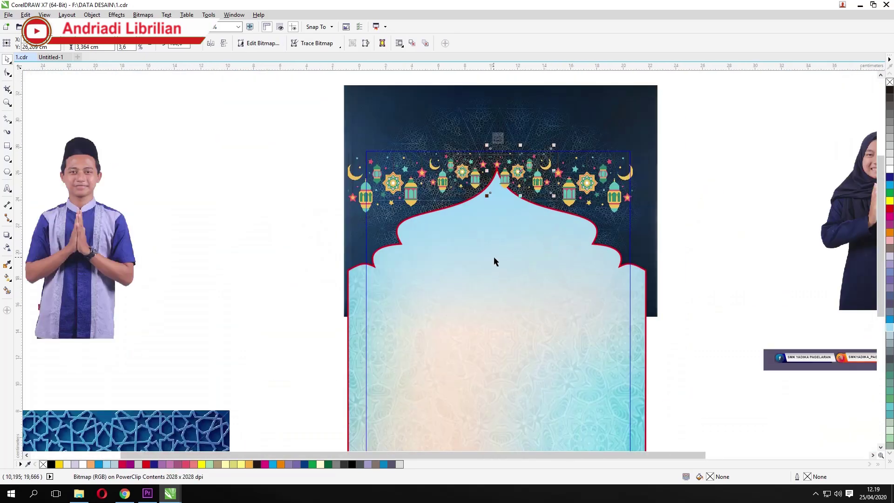
click(493, 257)
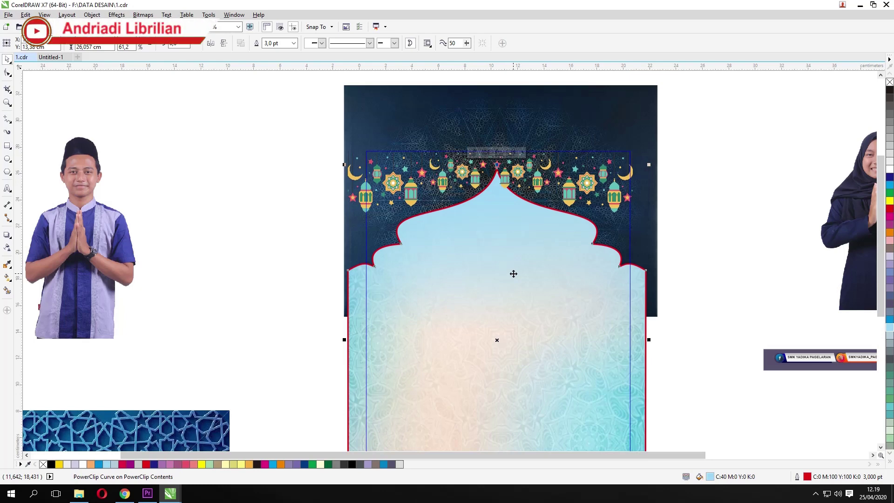
scroll(502, 175, up, 3)
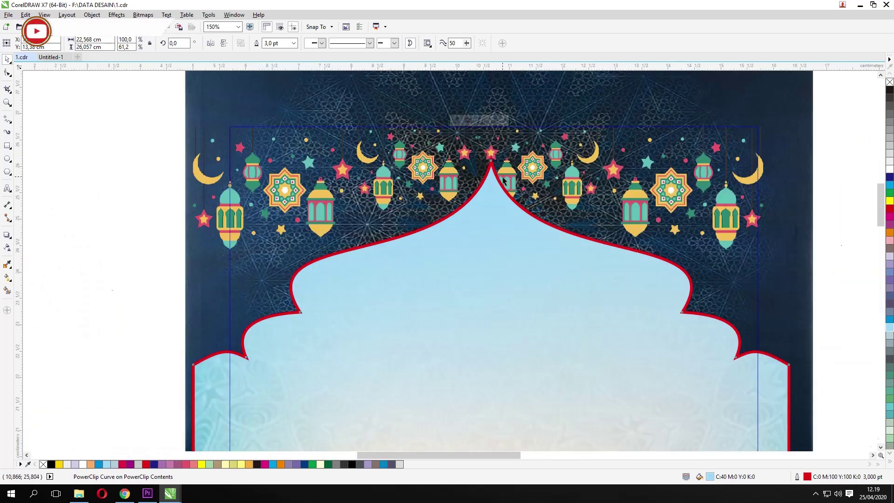
scroll(503, 201, down, 5)
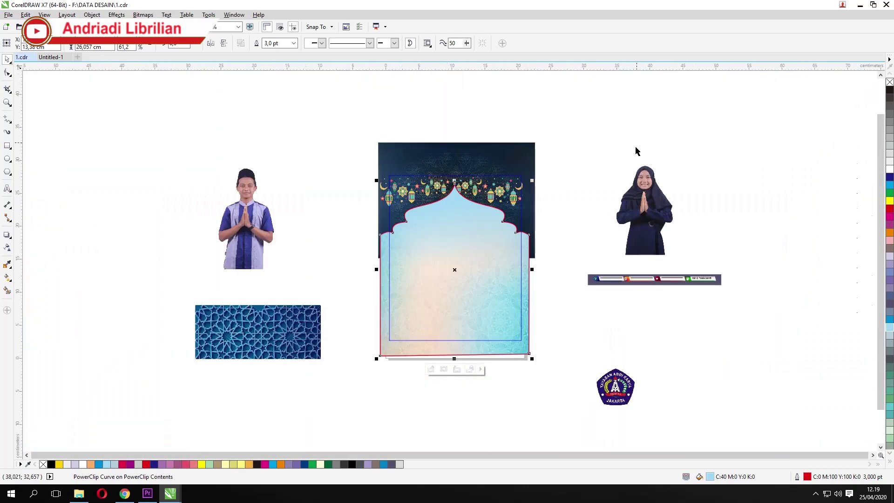
Step: Move the woman's photo to the left of the man's and shift the man closer and slightly lower beside her
click(636, 138)
drag(645, 214, 193, 227)
scroll(188, 227, up, 2)
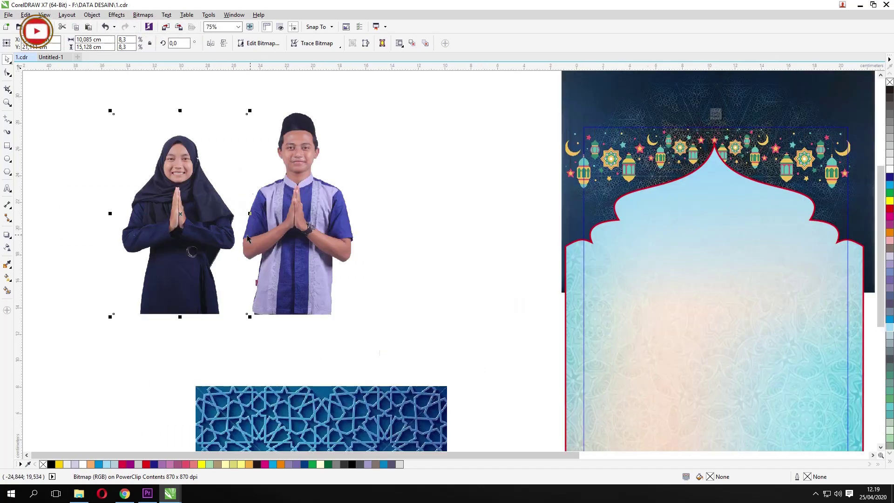
drag(279, 223, 269, 238)
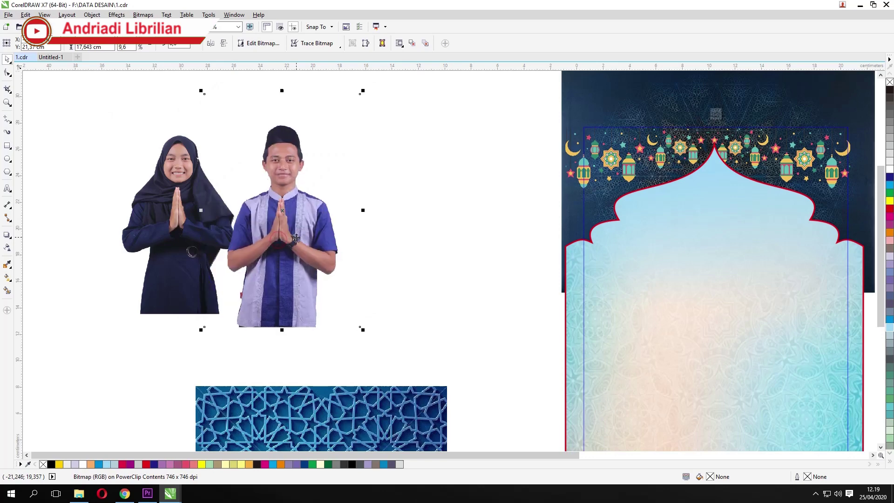
Step: Select both people's photos, move them to the right of the arch, and PowerClip them inside the arch
scroll(280, 238, down, 2)
drag(339, 261, 359, 295)
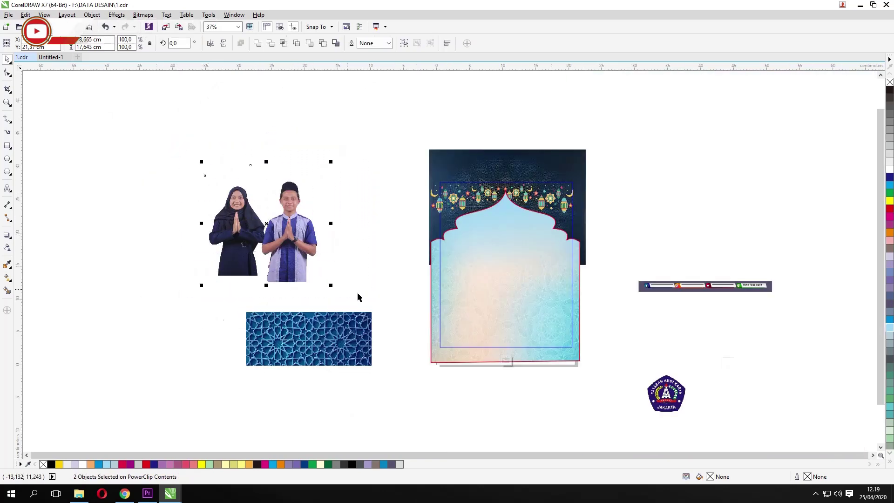
drag(294, 234, 726, 182)
right_click(725, 175)
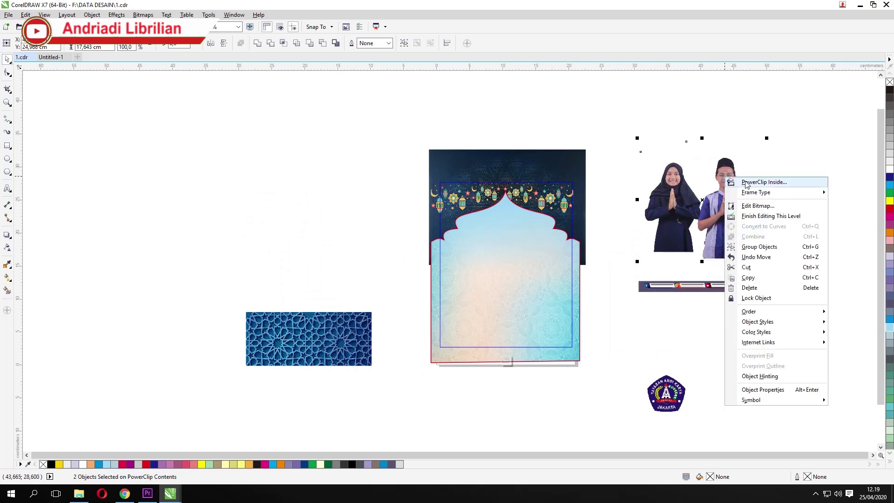
click(742, 183)
click(508, 316)
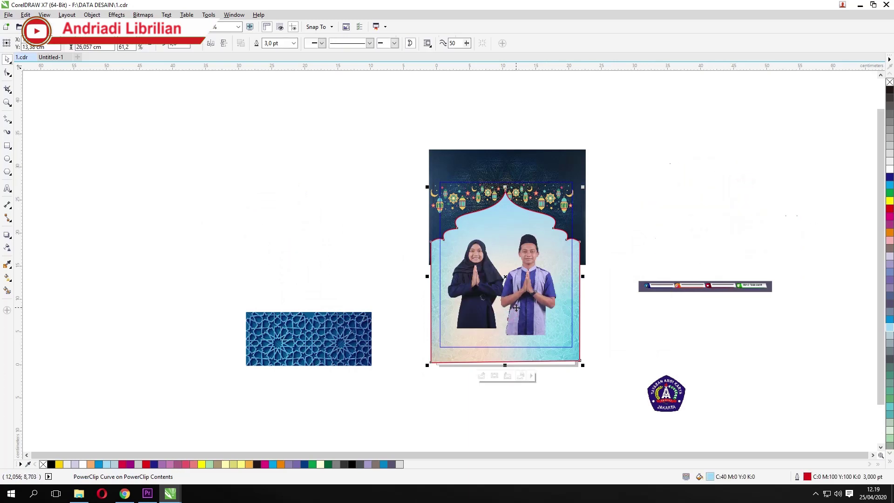
Step: Inside the arch's PowerClip contents, move both people's photos lower, enlarge them together to about 20.56 cm high, and centre them
key(Escape)
key(F3)
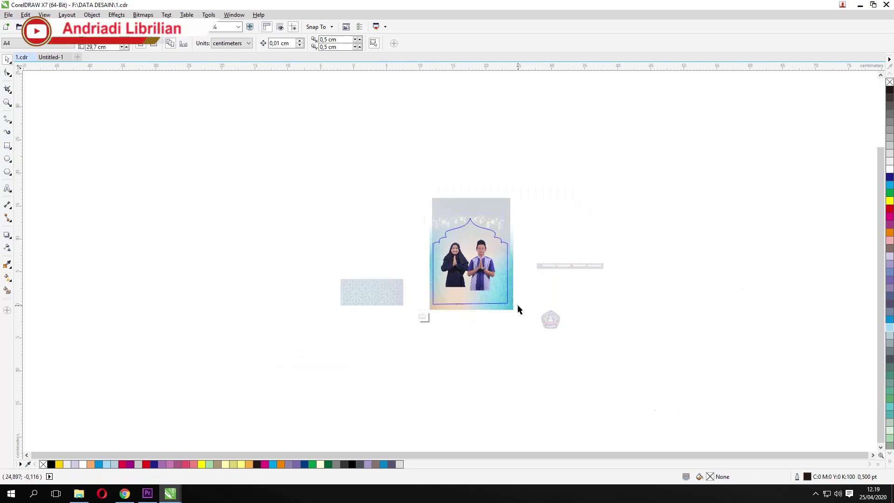
scroll(519, 309, up, 2)
ctrl+click(404, 244)
shift+click(459, 231)
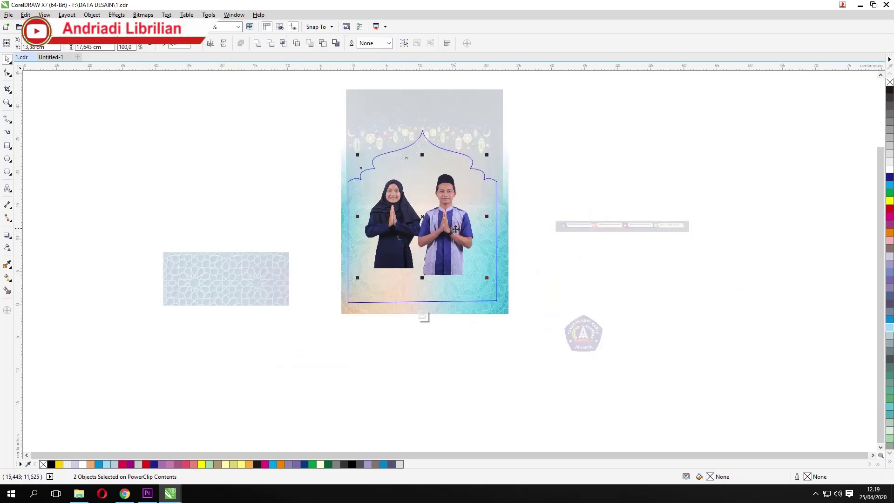
drag(455, 215, 447, 266)
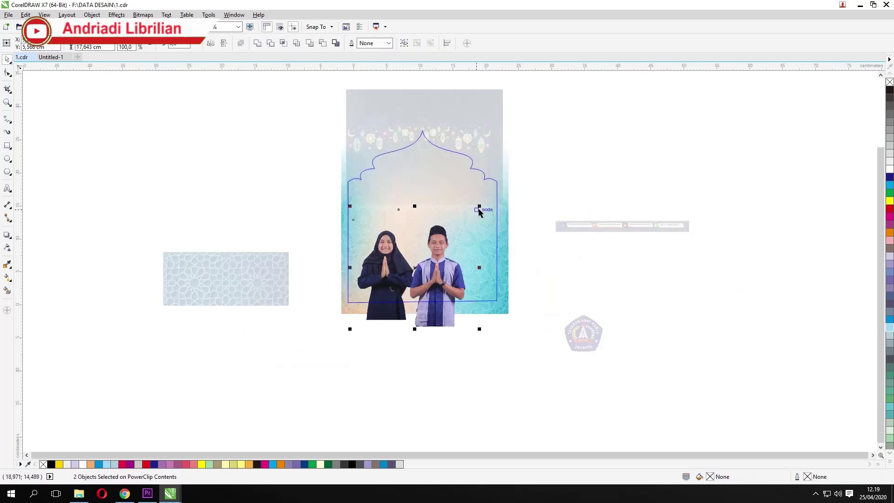
drag(480, 206, 503, 186)
drag(449, 274, 458, 270)
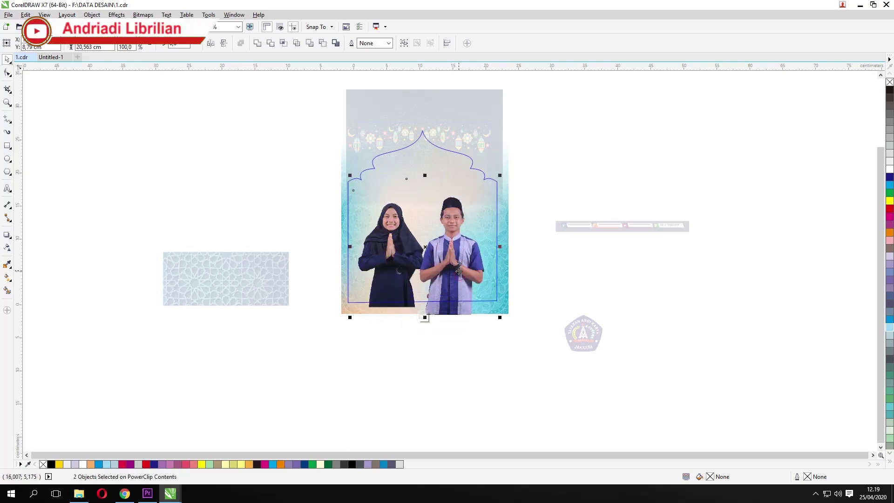
Step: Shift the man's photo slightly lower beside the woman's, and finish editing the arch's and the frame's contents
key(shift+F2)
click(450, 249)
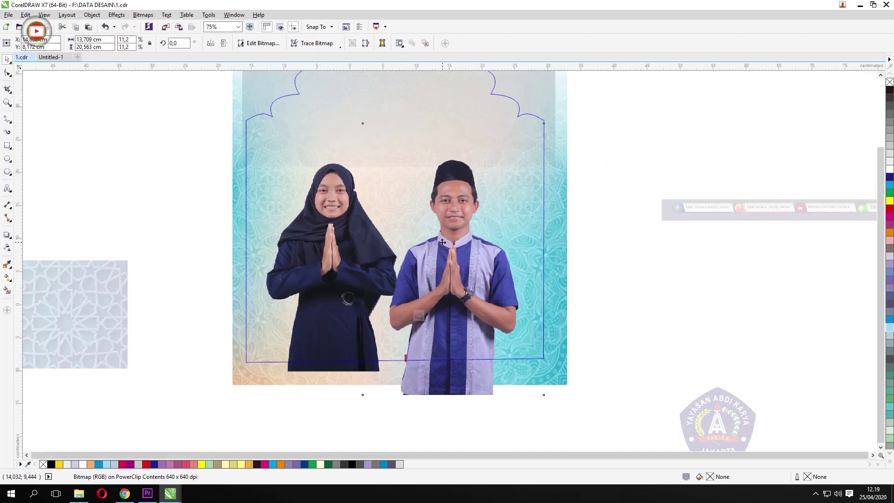
key(F3)
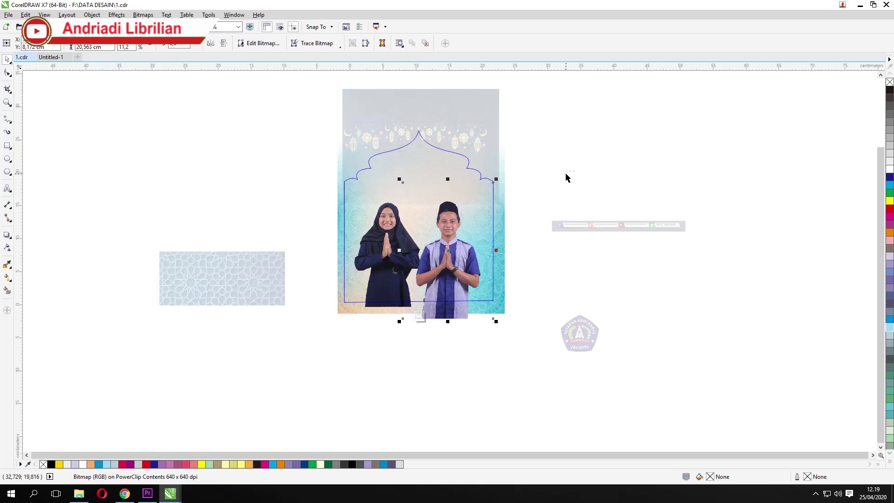
click(566, 173)
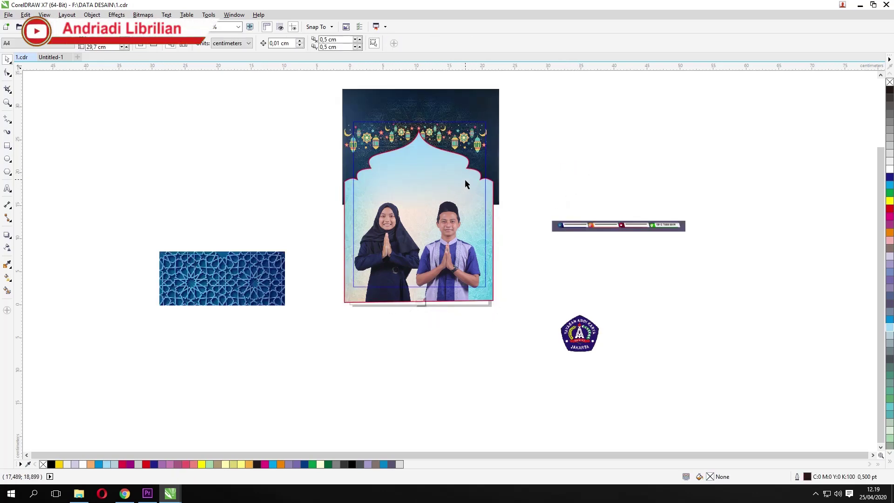
click(553, 159)
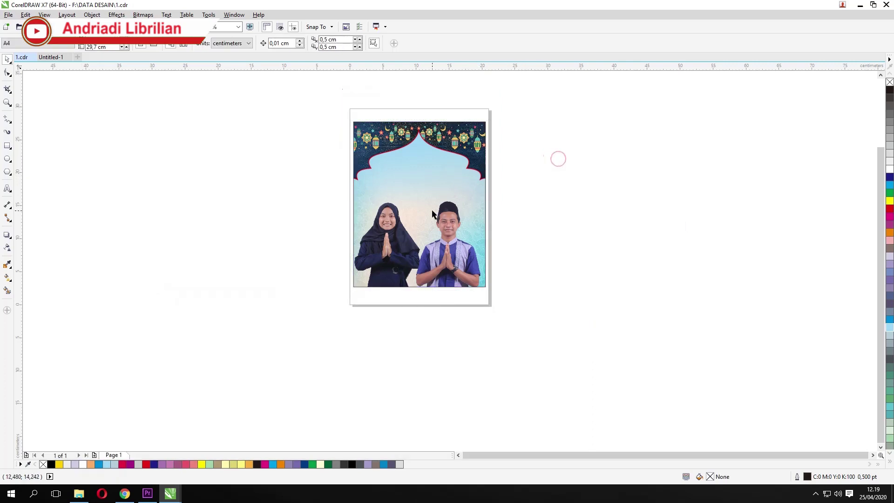
Step: Reopen the arch's contents, shrink both people's photos together to about 18.57 cm high, recentre them, and finish editing the arch
scroll(432, 214, up, 2)
click(444, 242)
ctrl+click(456, 241)
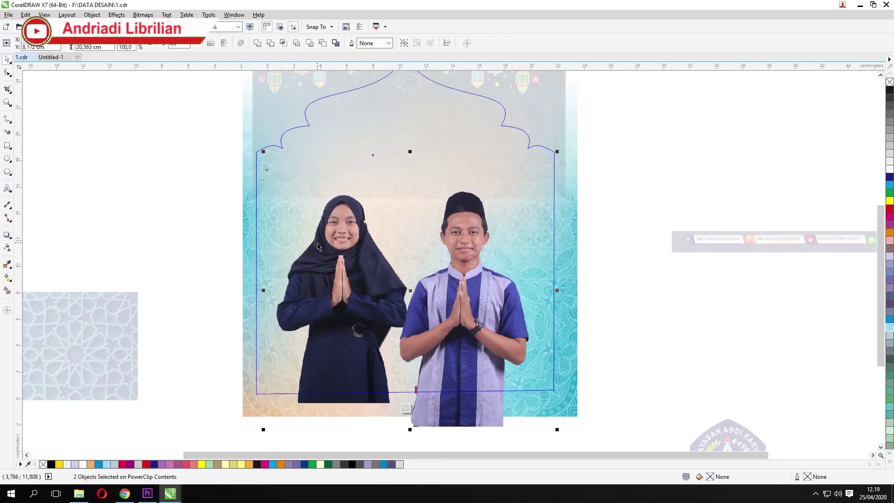
drag(557, 429, 529, 403)
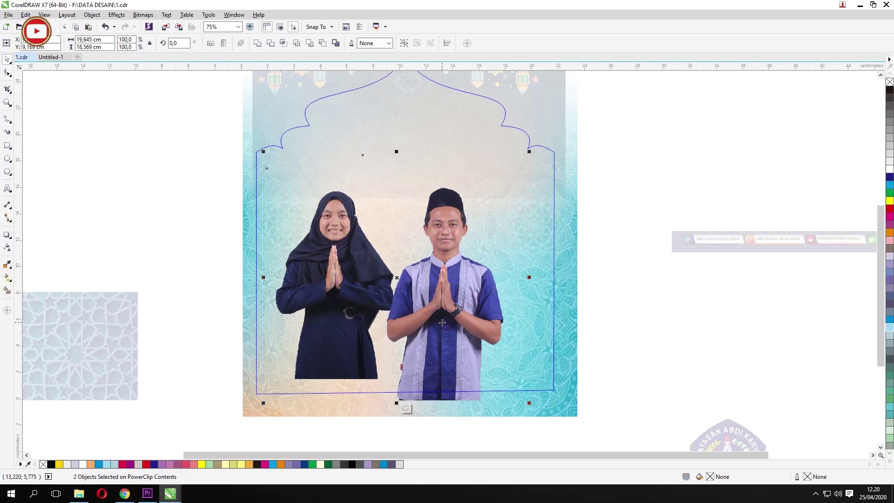
drag(437, 320, 444, 324)
scroll(444, 325, down, 3)
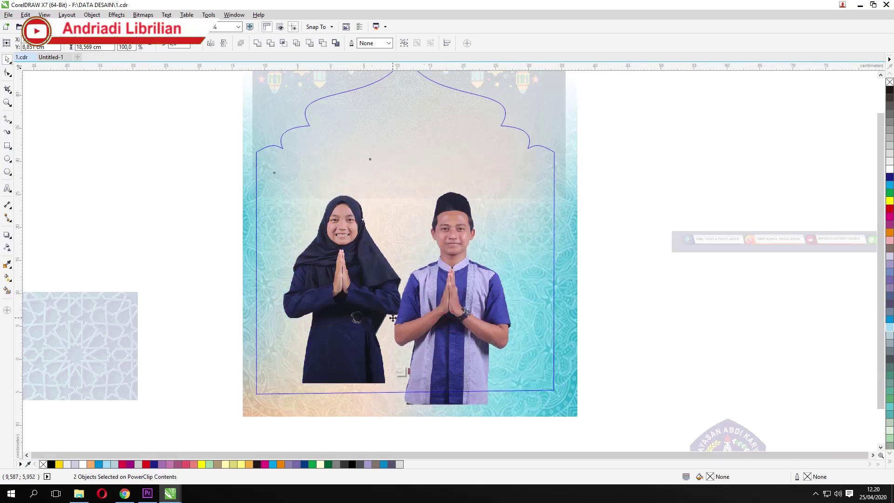
ctrl+click(625, 214)
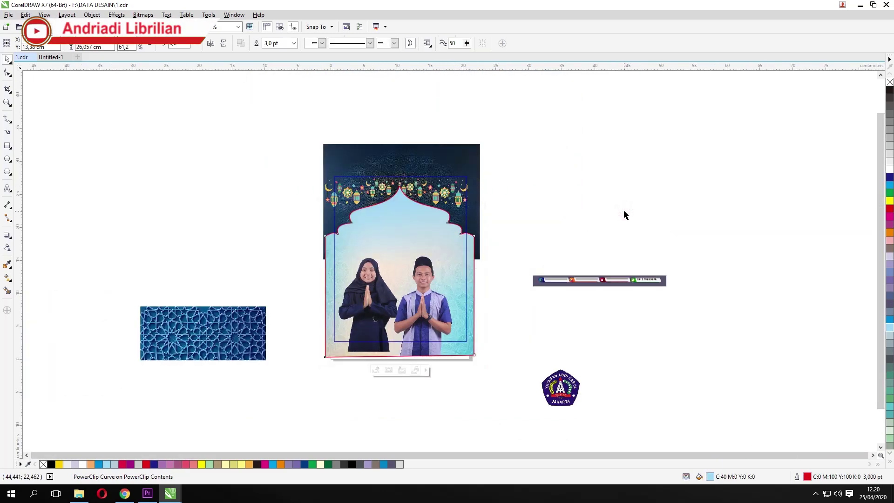
click(624, 213)
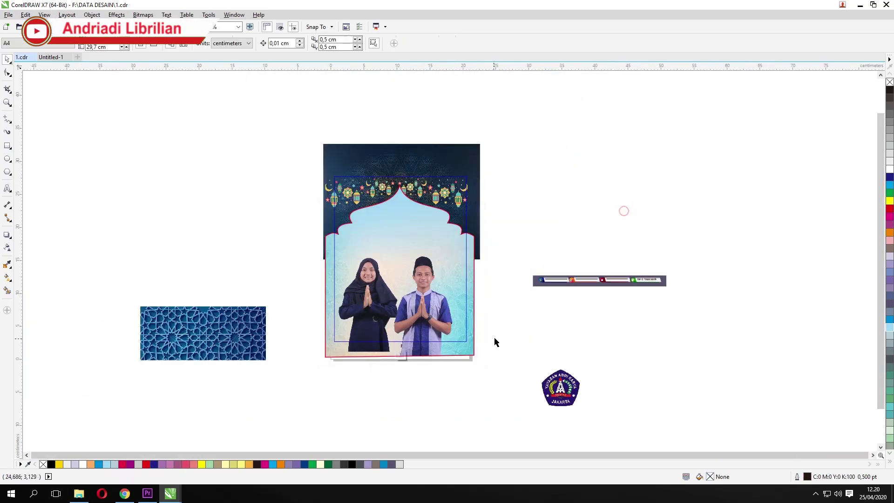
Step: Draw a horizontal rectangle about 29 cm wide and 2.08 cm high across both people's lower bodies, extending past the arch's sides
click(194, 358)
scroll(403, 346, up, 2)
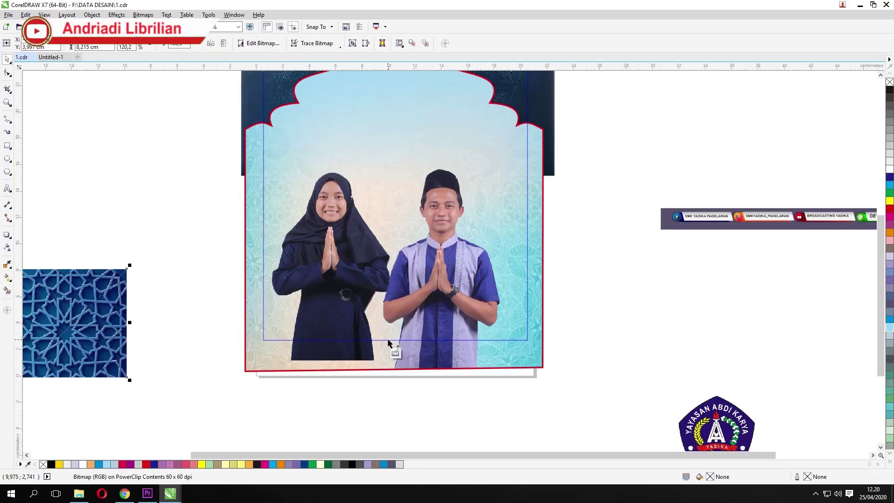
click(347, 330)
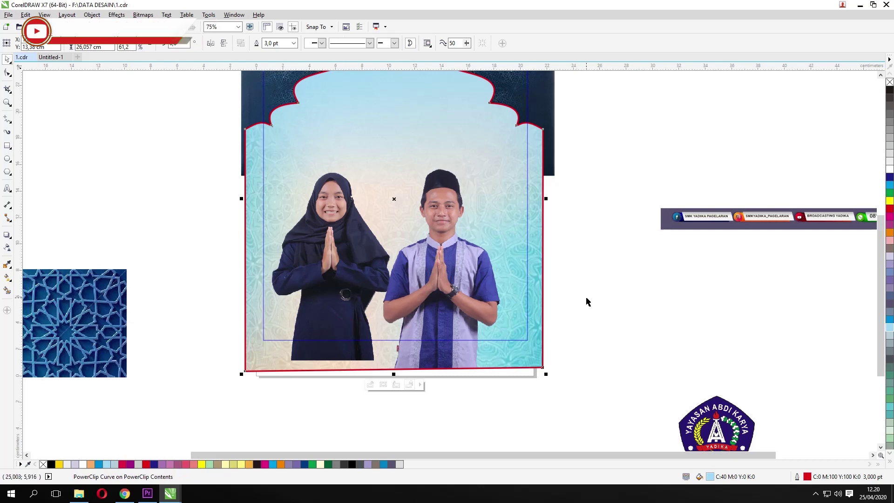
click(9, 145)
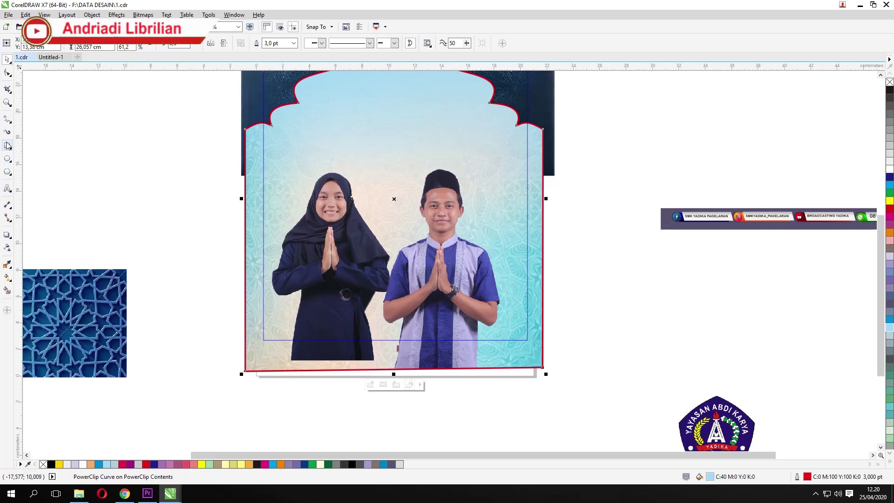
drag(225, 301, 609, 327)
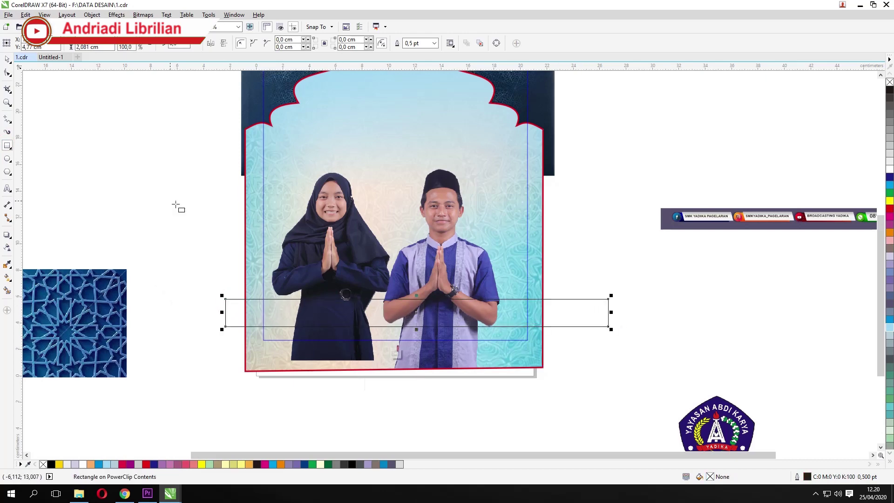
click(7, 59)
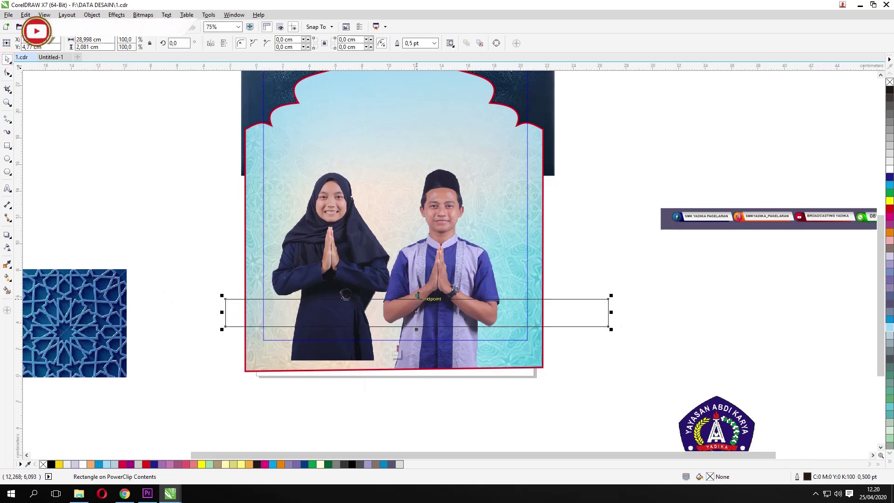
Step: Stretch the strip to about 2.42 cm high with a 1.96 cm high copy inside it, and give the outer one a C:20 M:20 fill and outline
scroll(417, 313, up, 2)
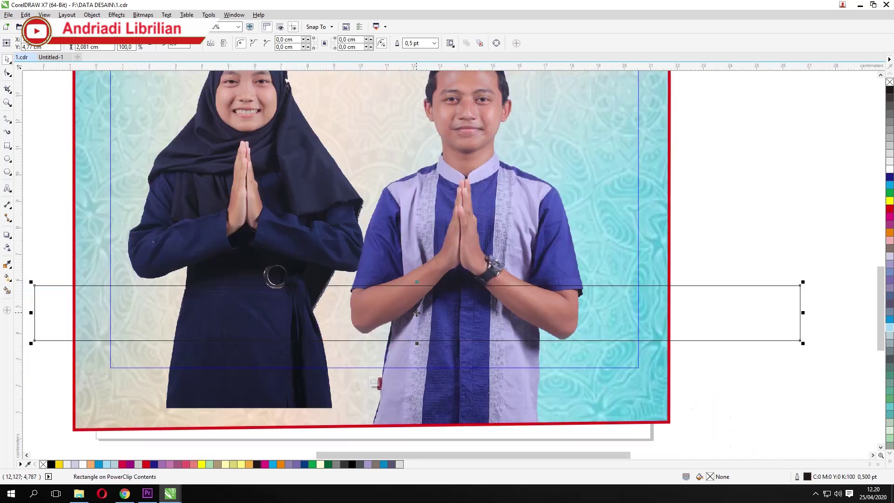
mouse_move(416, 281)
mouse_down()
mouse_move(417, 272)
mouse_move(417, 279)
mouse_up()
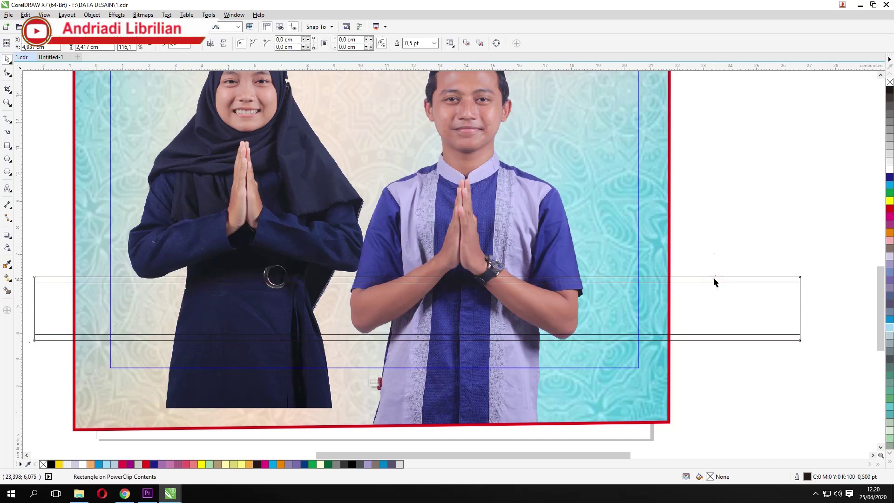
click(889, 256)
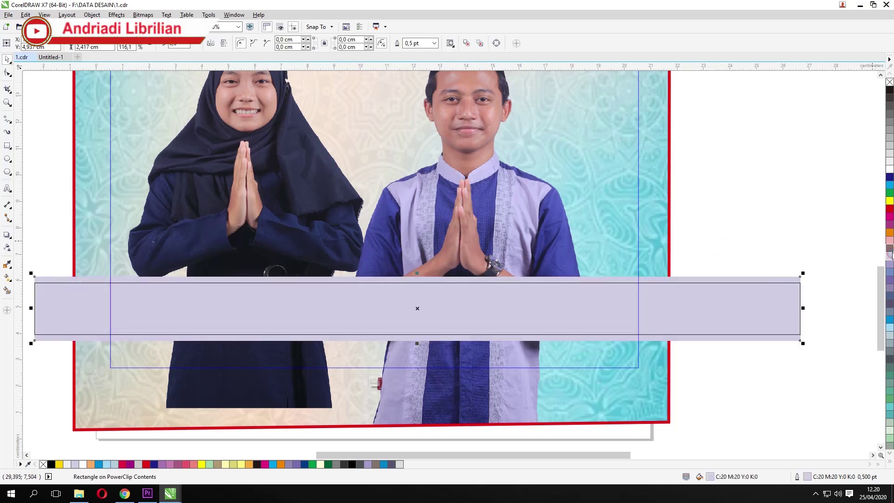
Step: Fill the inner strip with cyan (C:100 M:0 Y:0 K:0)
click(812, 201)
scroll(688, 285, down, 2)
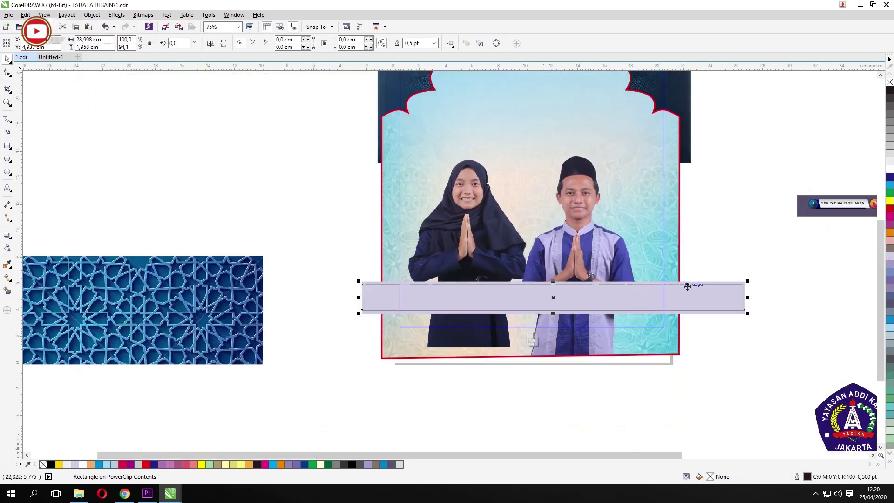
drag(889, 185, 548, 310)
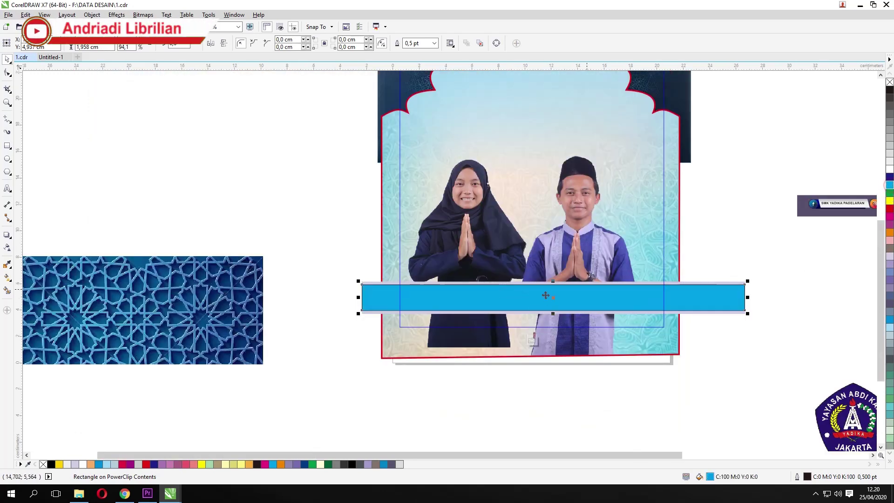
click(697, 259)
Step: Move the blue geometric pattern clear of the artwork's edge and PowerClip it inside the cyan strip
drag(152, 284, 219, 218)
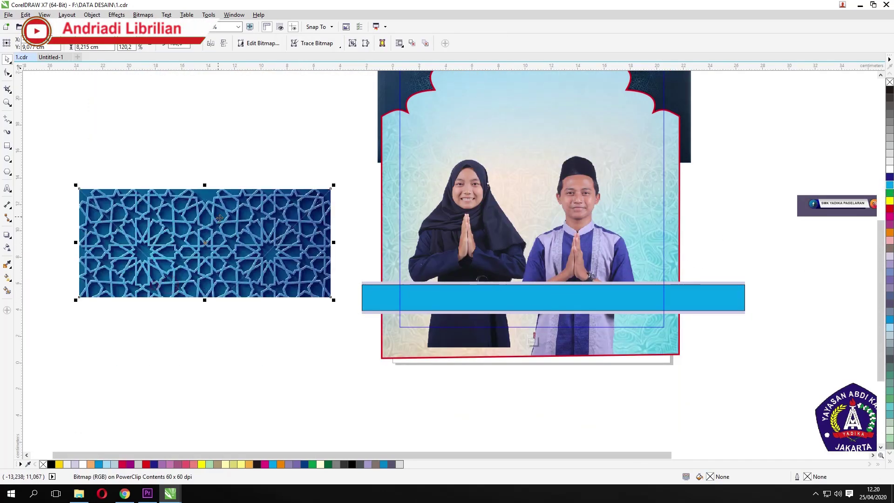
right_click(211, 209)
click(238, 210)
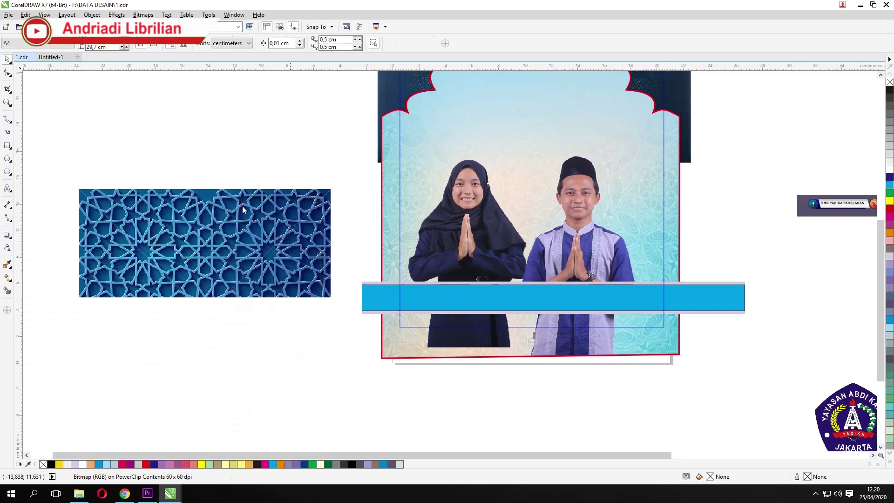
Step: Inside the strip's contents, scale the pattern to about 5.3 cm high and add a mirrored copy beside it to extend it leftward
ctrl+click(609, 299)
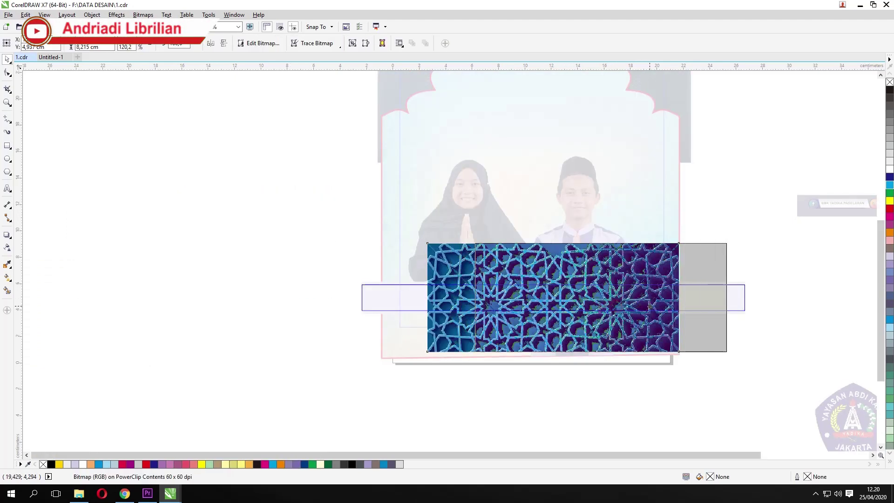
drag(665, 250, 646, 278)
drag(595, 314, 625, 301)
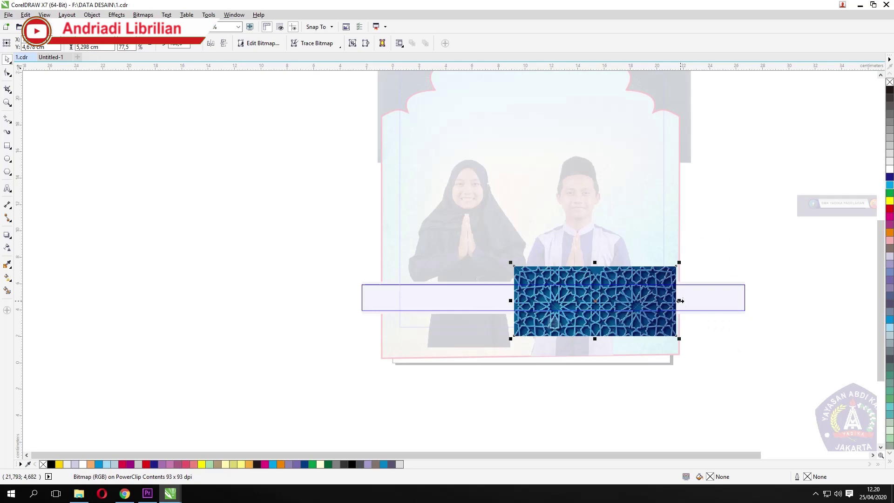
drag(679, 301, 351, 301)
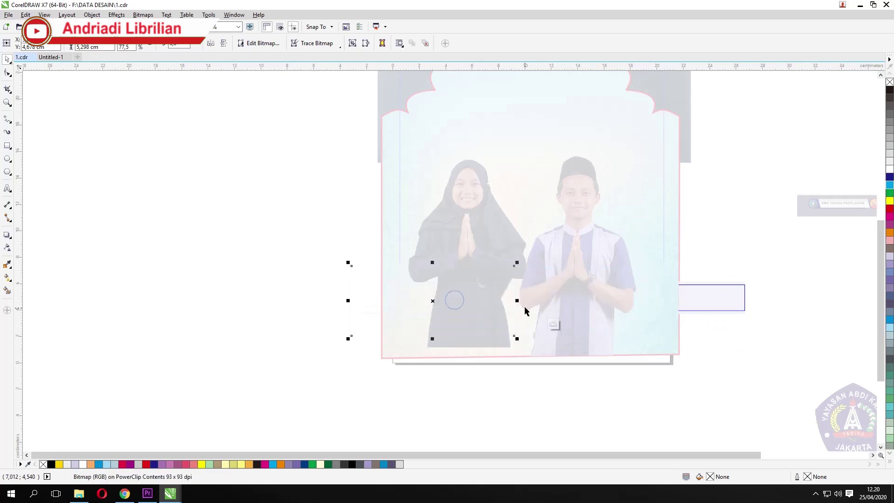
ctrl+click(298, 302)
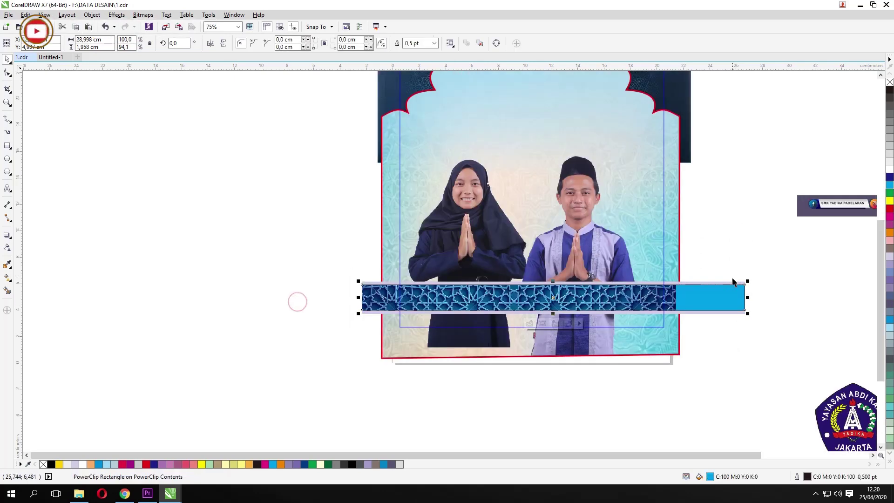
Step: Select both strips, remove their outlines, and finish editing the frame's contents
click(726, 246)
drag(799, 271, 317, 339)
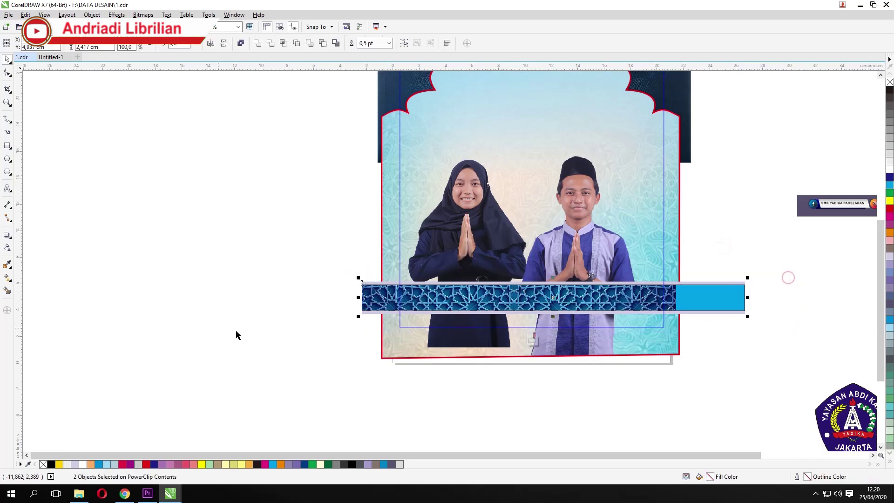
click(388, 43)
click(259, 199)
ctrl+click(235, 200)
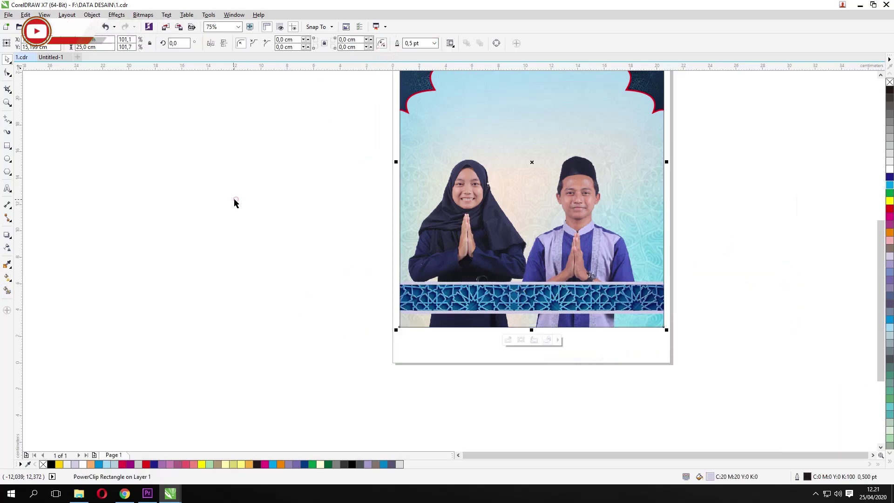
Step: Reopen the frame's and the arch's contents, select both people's photos, and move them slightly up and to the right
click(781, 234)
scroll(289, 351, down, 2)
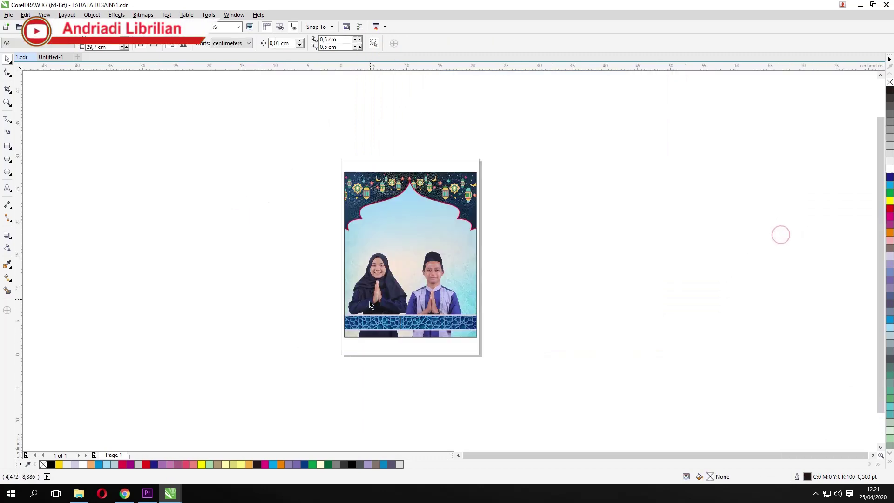
scroll(404, 298, up, 2)
click(447, 295)
double_click(454, 293)
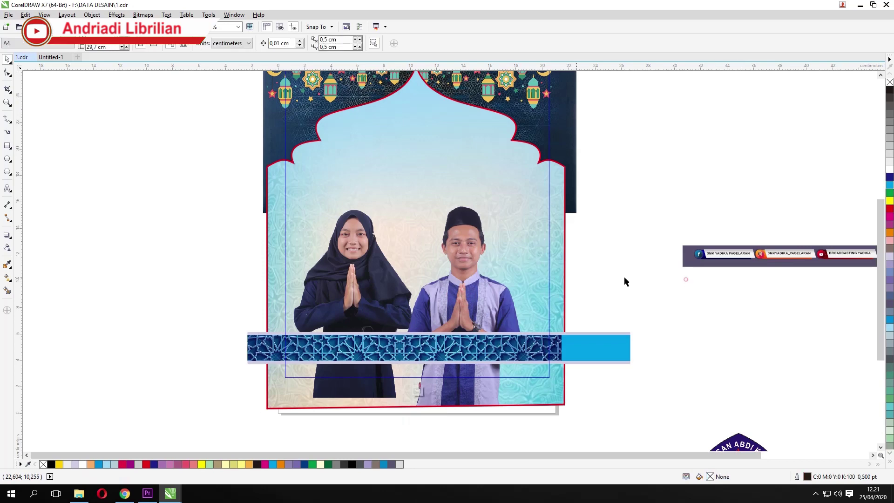
click(464, 259)
shift+click(357, 276)
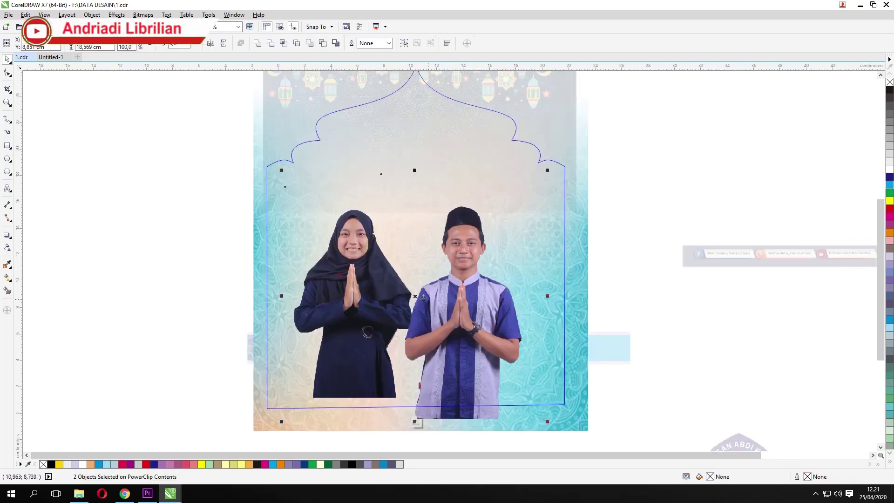
drag(459, 307, 464, 296)
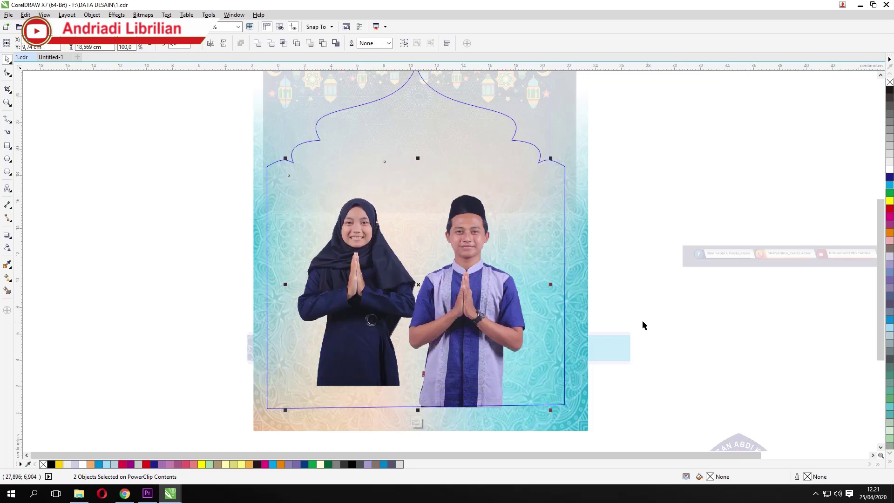
Step: Finish editing the arch's and the frame's contents, and reopen the frame's contents for editing
ctrl+click(702, 329)
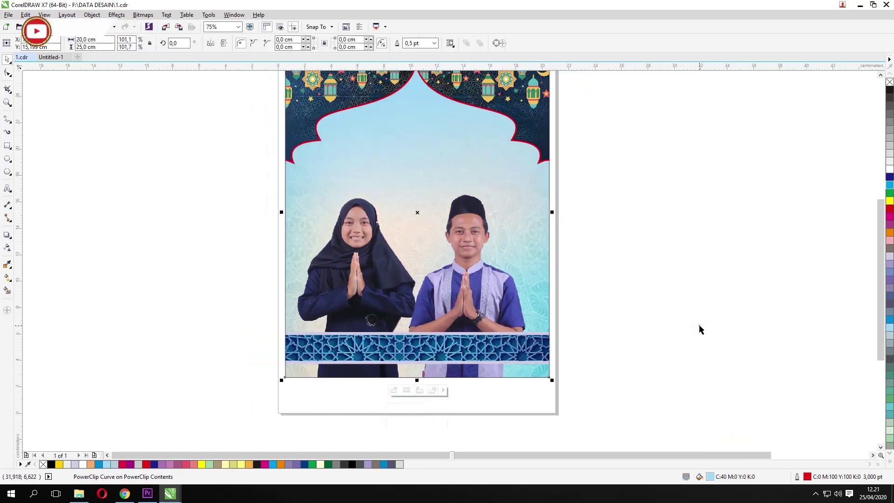
click(699, 329)
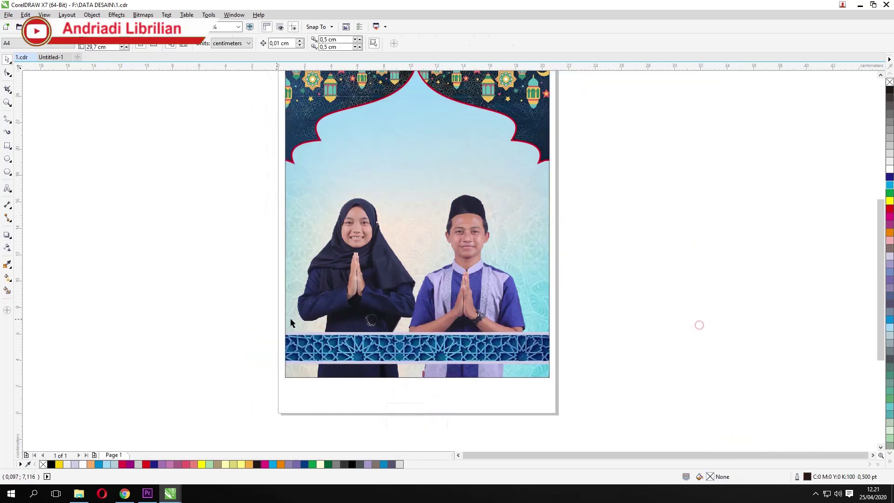
scroll(261, 320, down, 1)
click(368, 326)
click(343, 363)
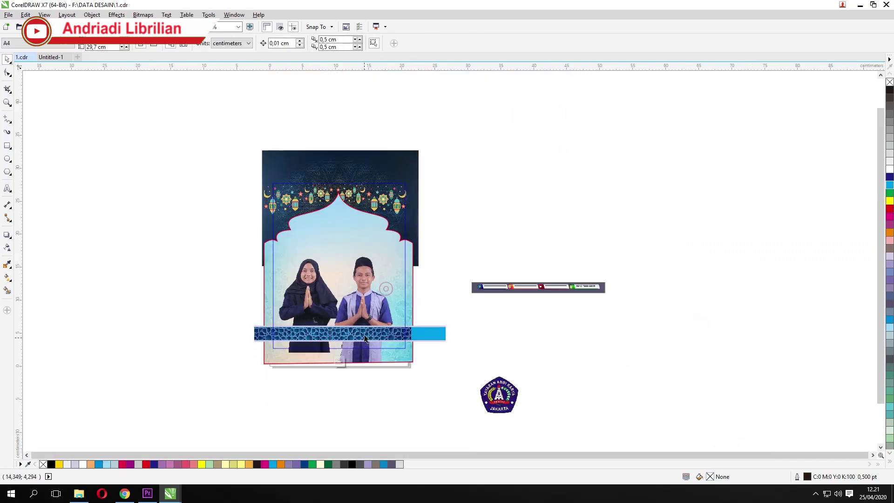
Step: Select all objects of the social-media banner and move them onto the artwork, just below the patterned strip
scroll(379, 353, up, 2)
drag(565, 200, 856, 234)
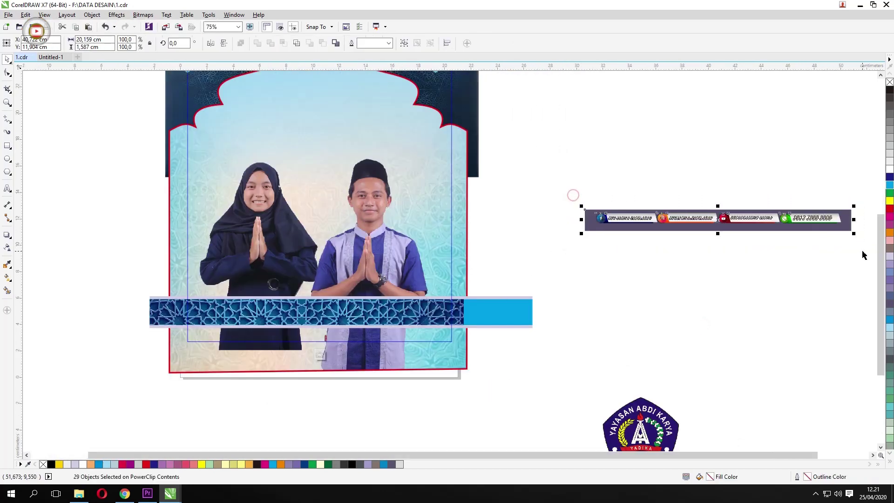
drag(777, 222, 391, 348)
scroll(343, 329, up, 2)
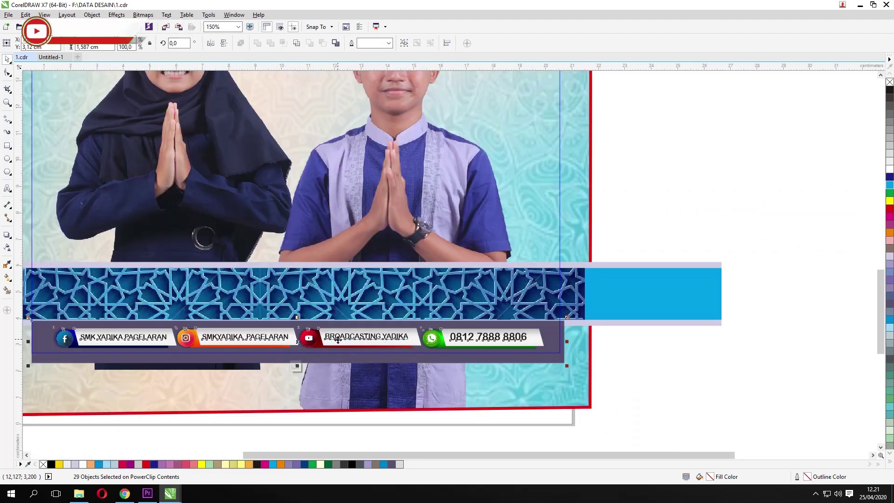
drag(521, 334, 525, 342)
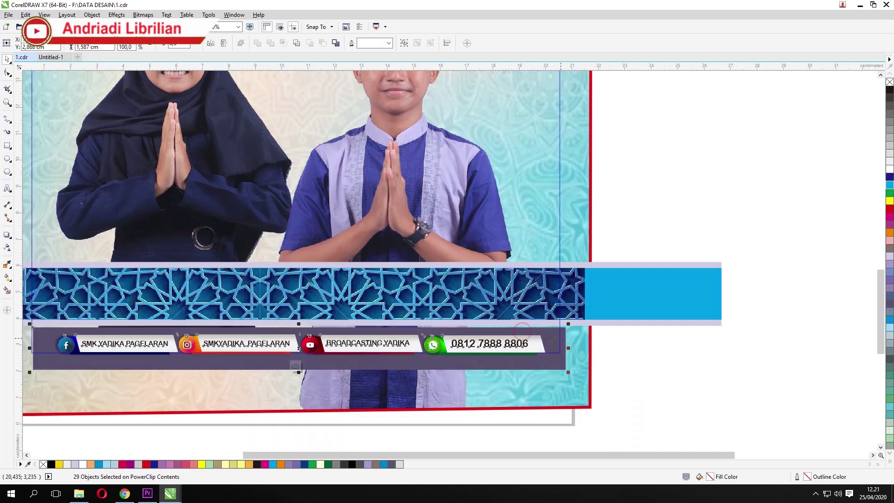
Step: Select the patterned strip together with its pale backing strip and reduce their height to about 2.19 cm
scroll(774, 245, down, 2)
drag(795, 248, 348, 291)
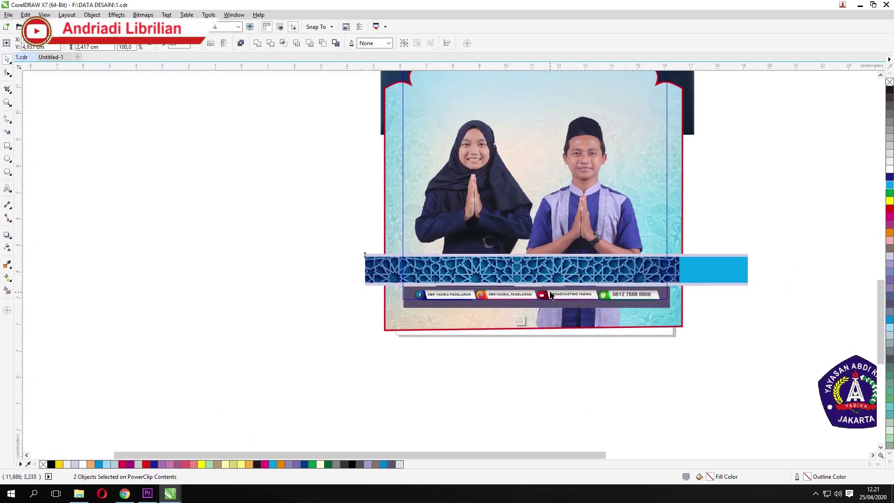
scroll(563, 284, up, 2)
drag(563, 280, 562, 274)
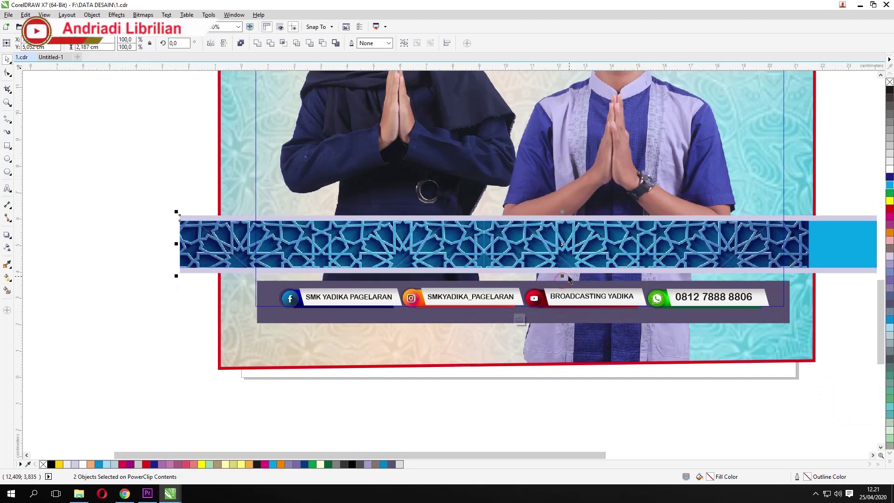
Step: Enlarge the social-media banner proportionally to about 21 cm wide and set it against the patterned strip's lower edge
drag(352, 305, 780, 344)
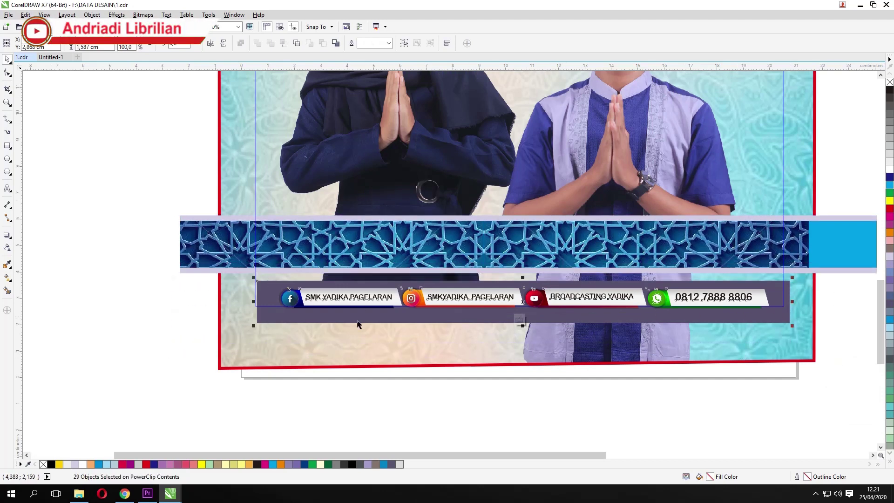
drag(254, 277, 236, 273)
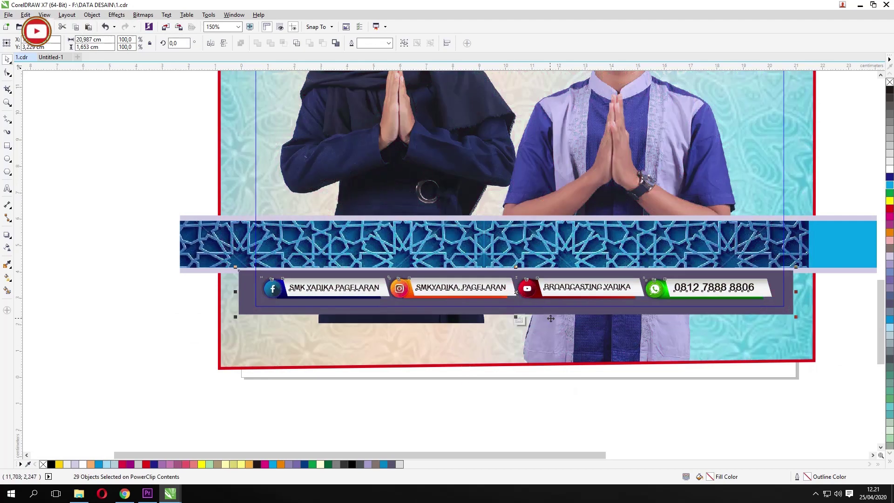
scroll(395, 339, down, 2)
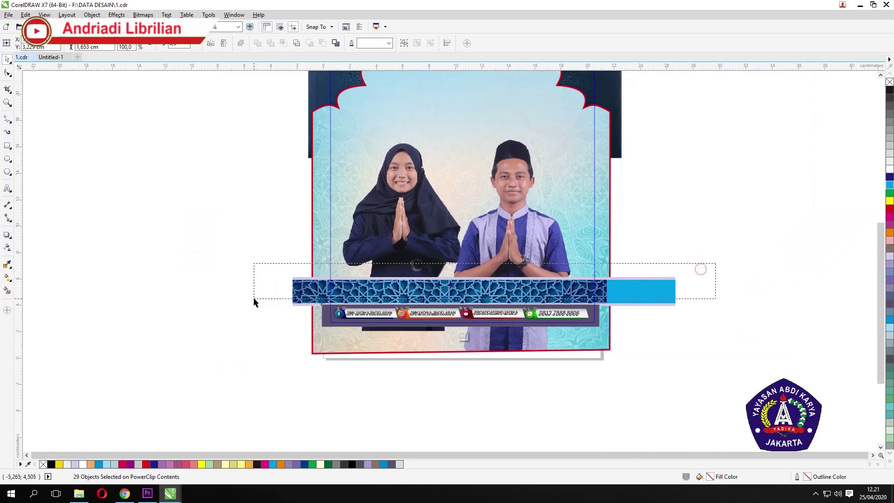
drag(255, 302, 249, 309)
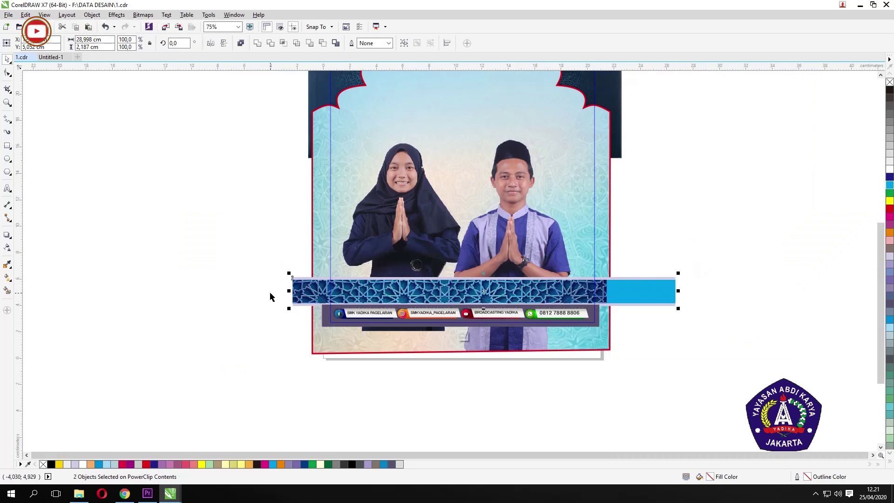
click(753, 218)
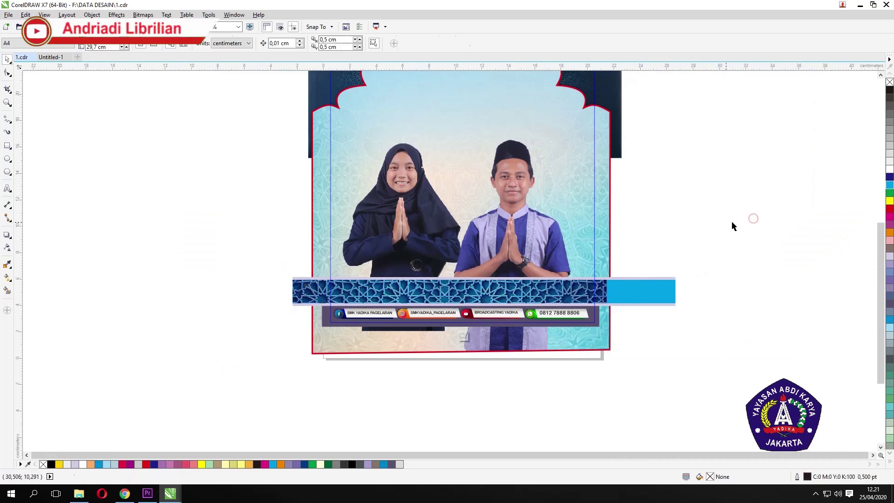
Step: Move the school logo onto the strip's left end, shrink it to about 3.3 cm wide, and bring it to the front
scroll(505, 313, down, 2)
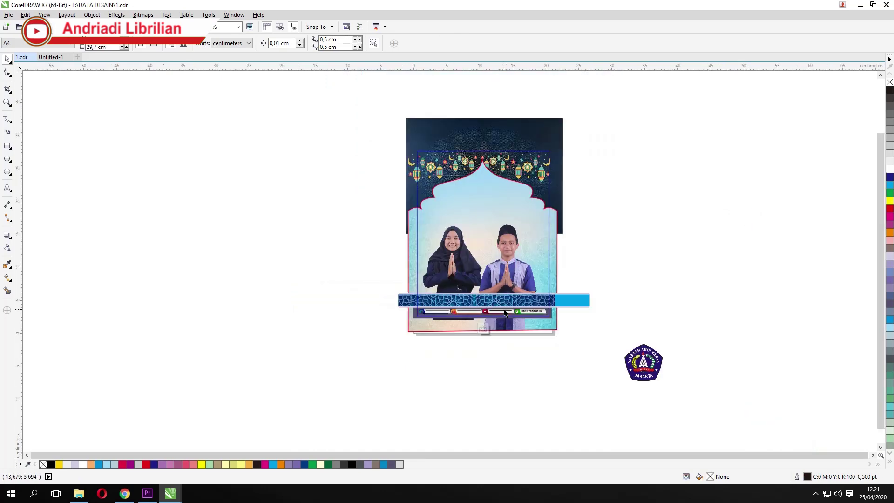
click(642, 379)
drag(652, 372, 442, 298)
scroll(440, 288, up, 2)
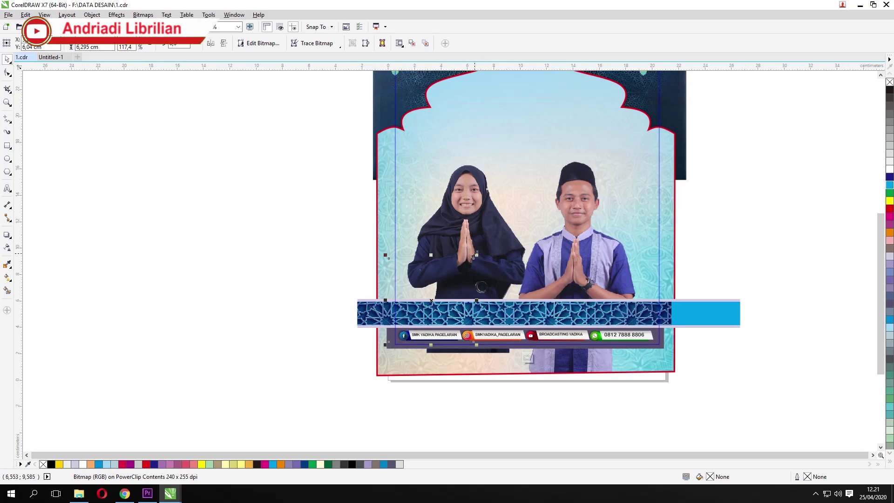
drag(476, 254, 436, 294)
key(shift+Page_Up)
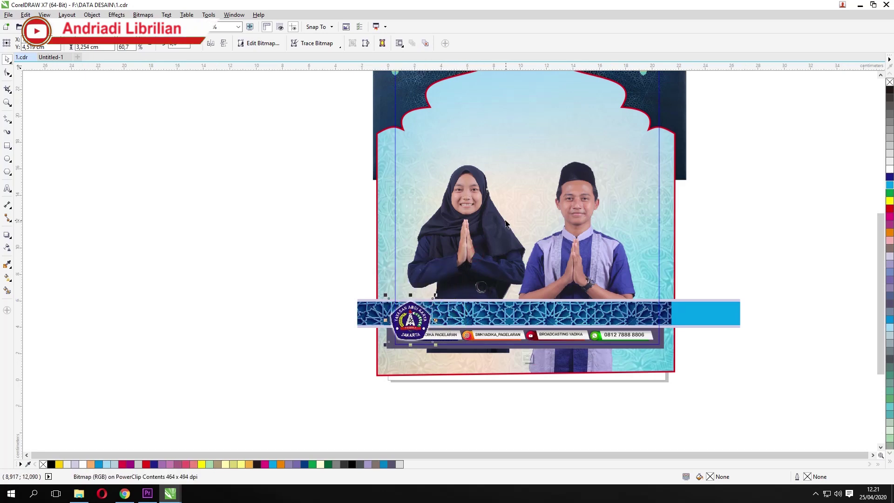
Step: Scale the school logo down to about 1.39 × 1.36 cm and position it within the patterned strip's height
scroll(425, 323, up, 4)
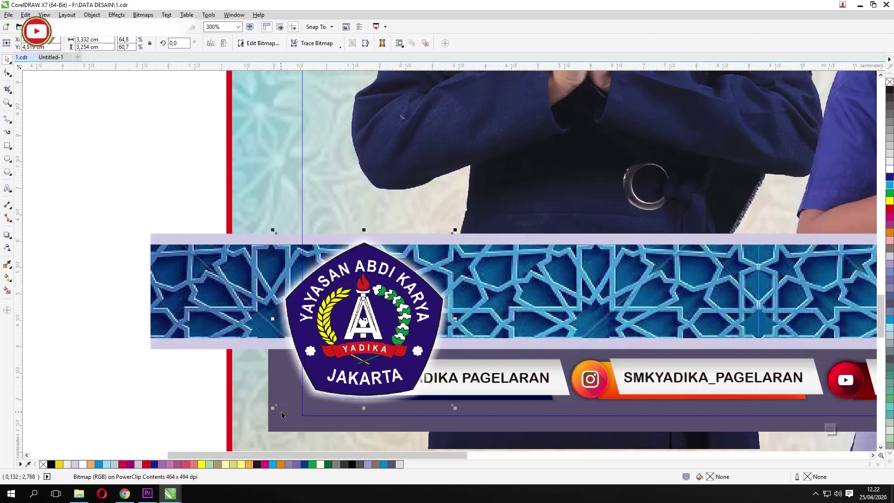
drag(273, 409, 350, 318)
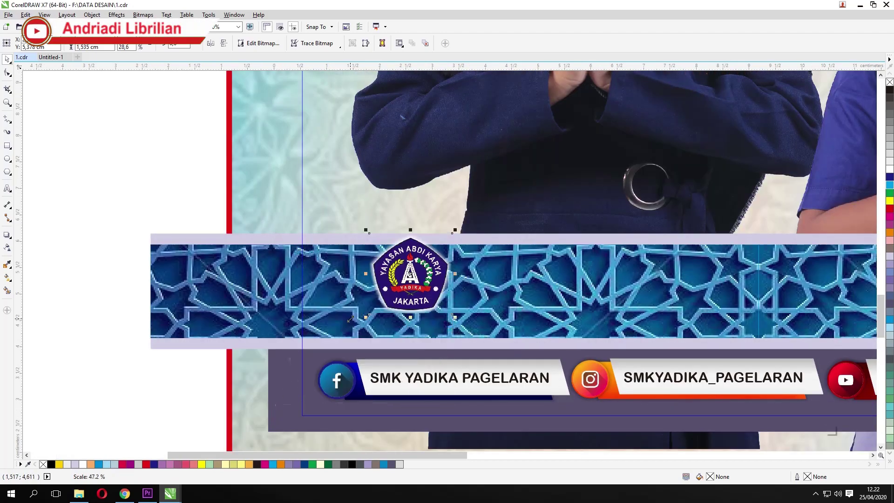
drag(406, 277, 399, 294)
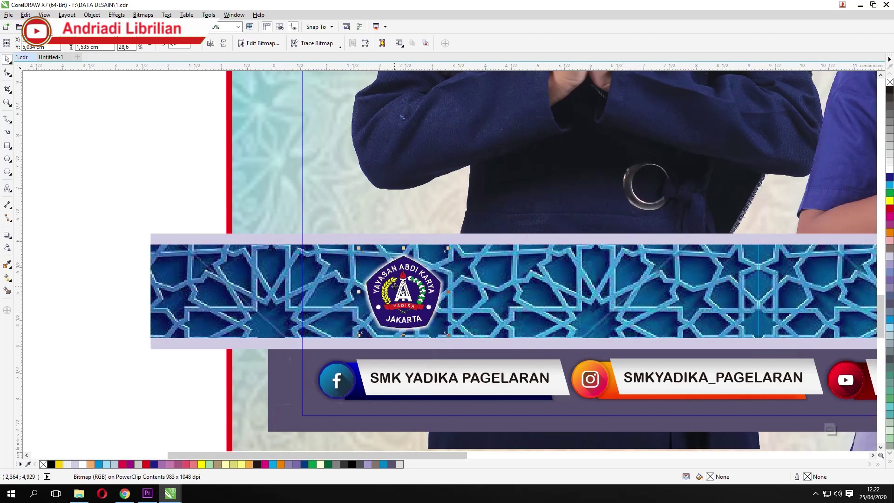
drag(444, 251, 437, 257)
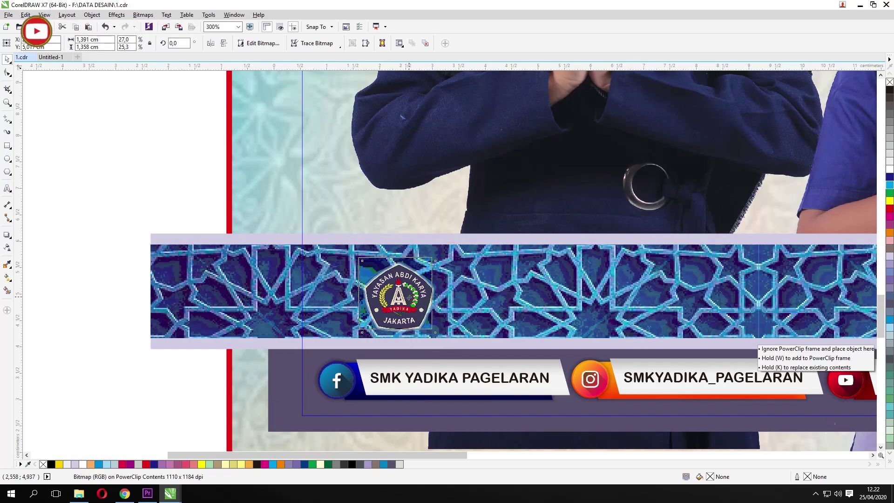
drag(415, 300, 412, 295)
scroll(310, 320, down, 3)
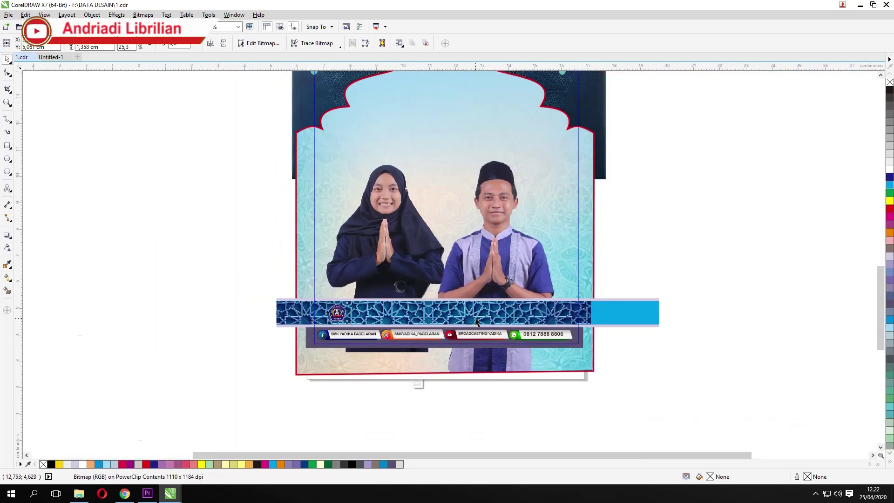
scroll(470, 324, up, 2)
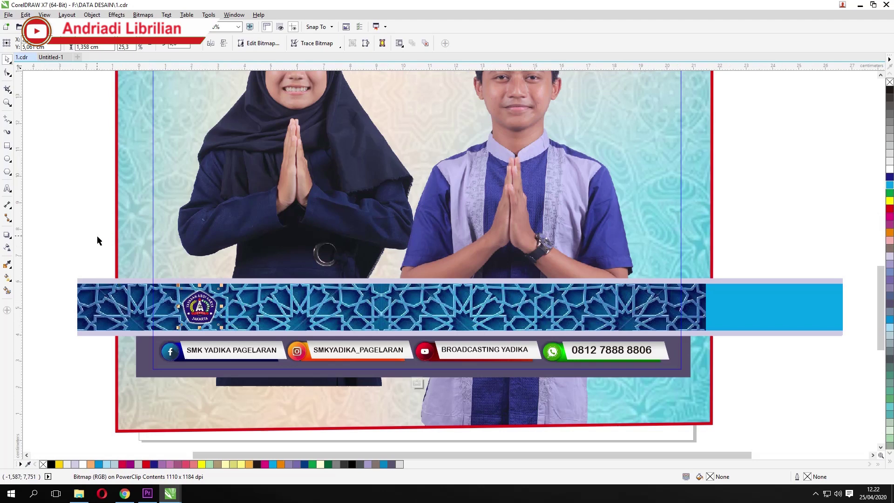
Step: Add the artistic text "SMK YADIKA PAGELARAN" on the patterned strip beside the logo
click(57, 220)
click(7, 188)
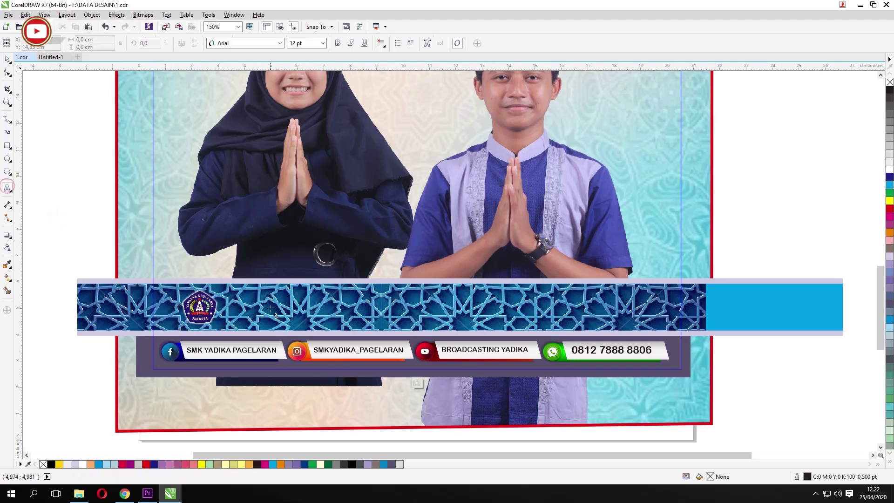
click(287, 294)
text(SMK YADIKA)
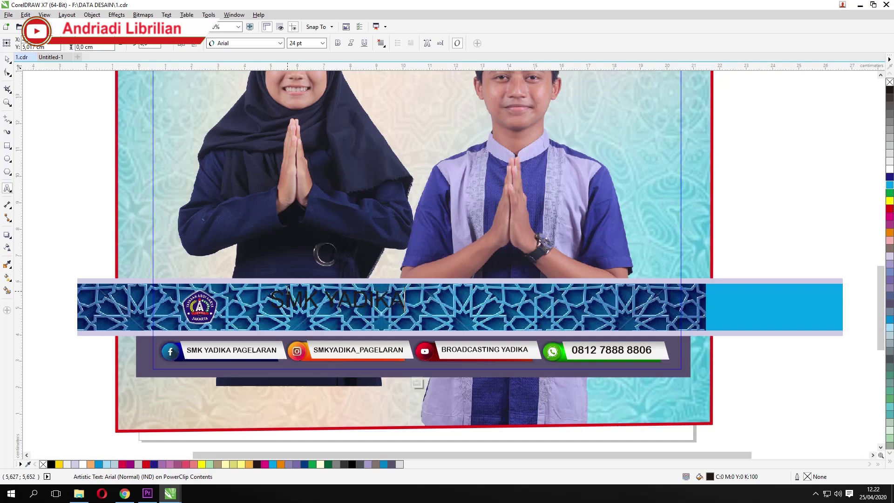
text( PAGELAR)
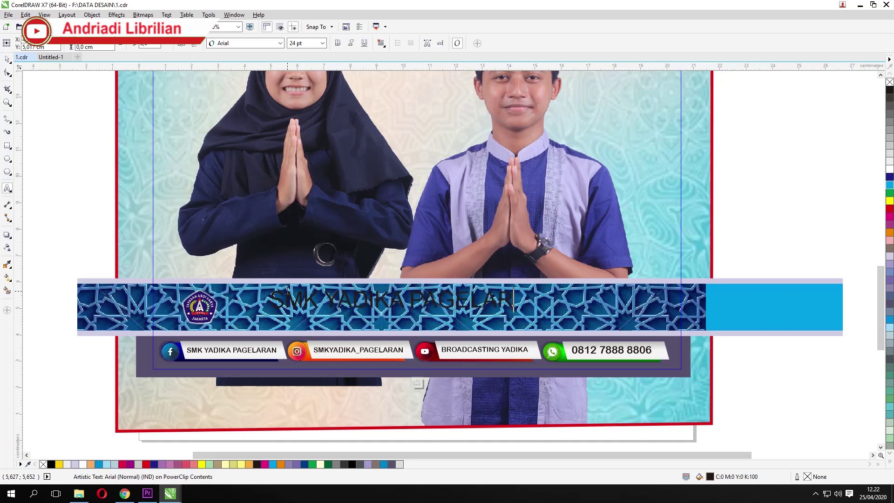
text(AN)
click(6, 58)
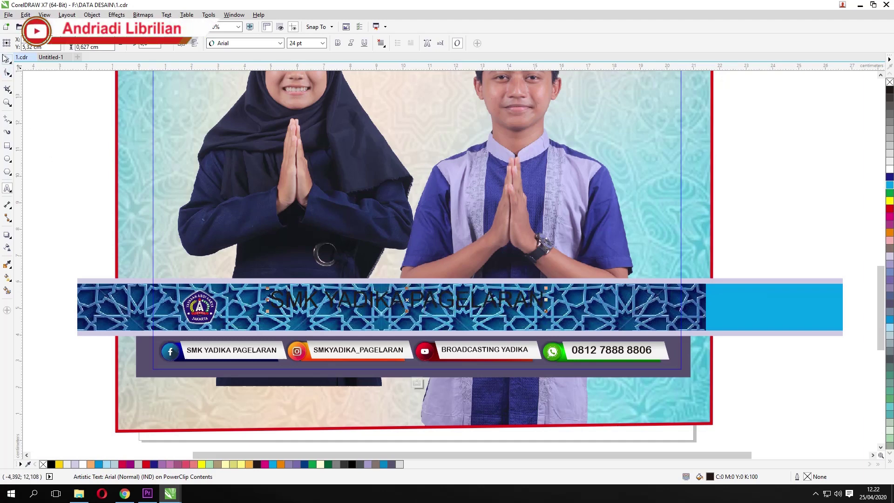
Step: Make the school name bold and white, enlarge it to about 31 pt, and move it closer to the logo
click(338, 43)
click(889, 170)
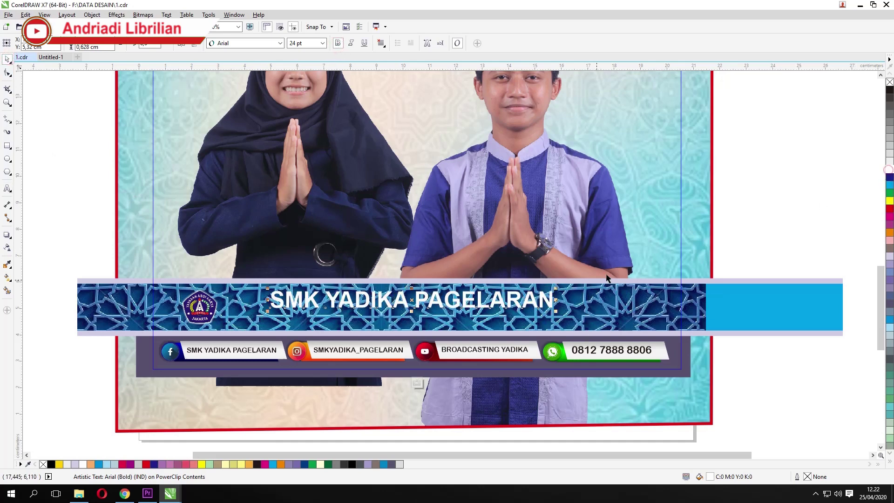
drag(555, 318, 637, 316)
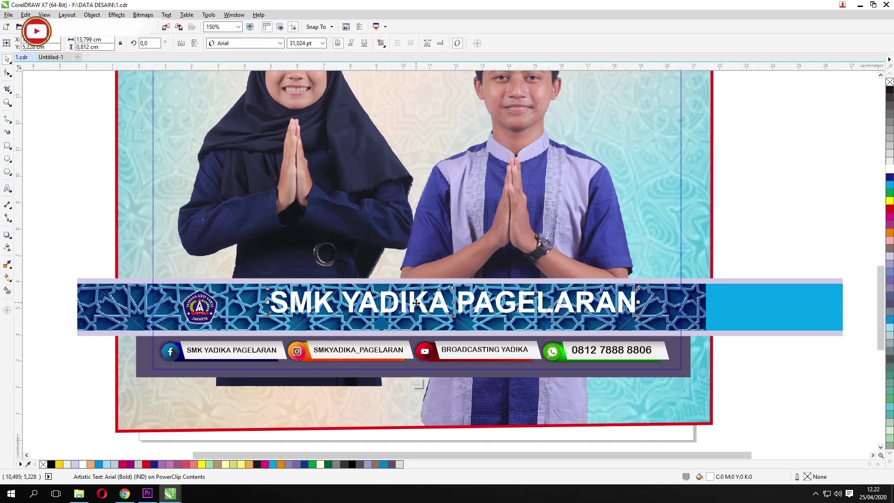
drag(456, 307, 435, 311)
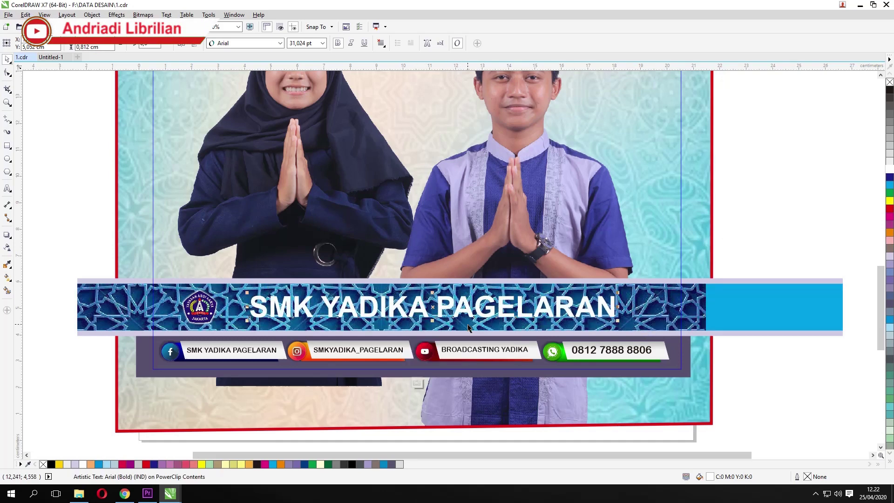
Step: Try to add a one-step contour with a 0.406 cm offset to the school name text
click(11, 239)
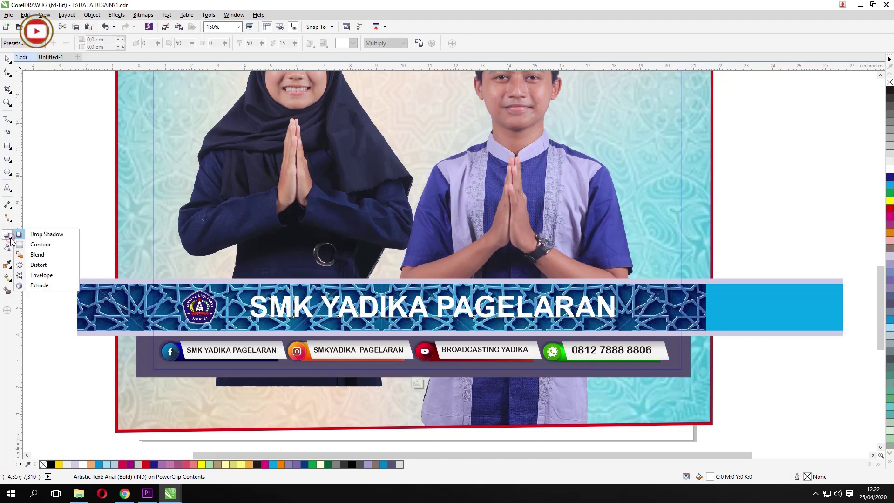
click(32, 246)
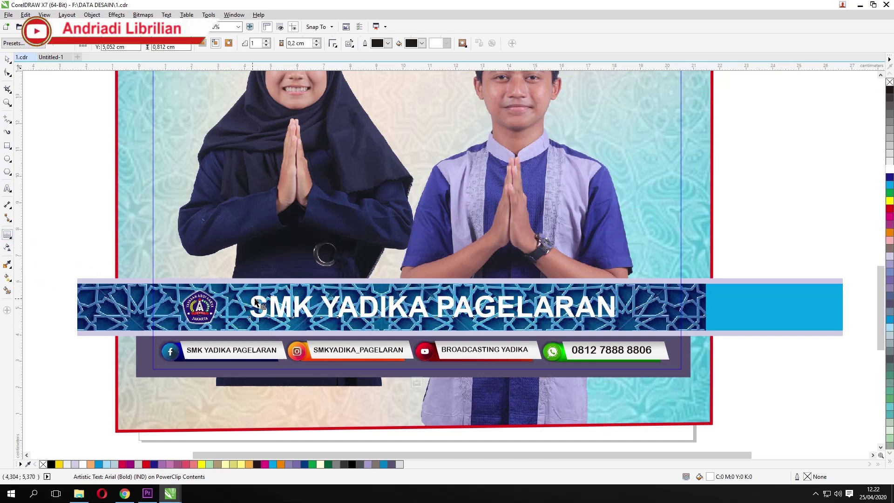
click(614, 311)
click(486, 216)
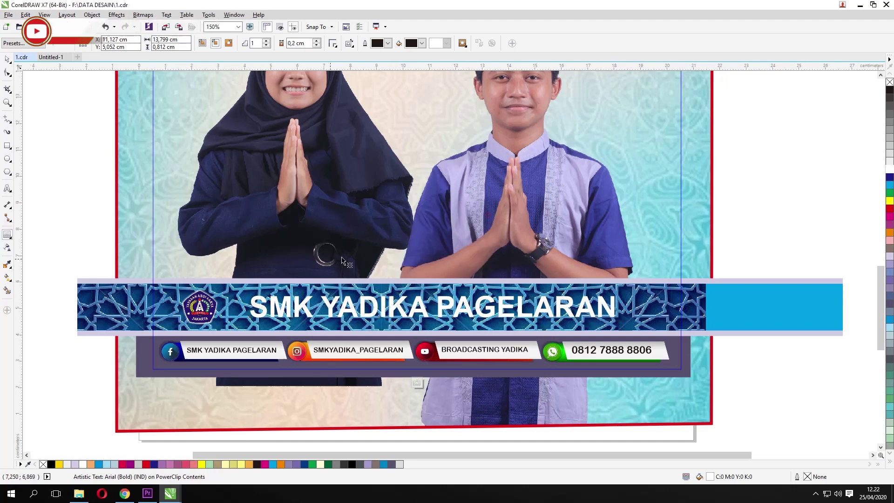
drag(275, 309, 281, 308)
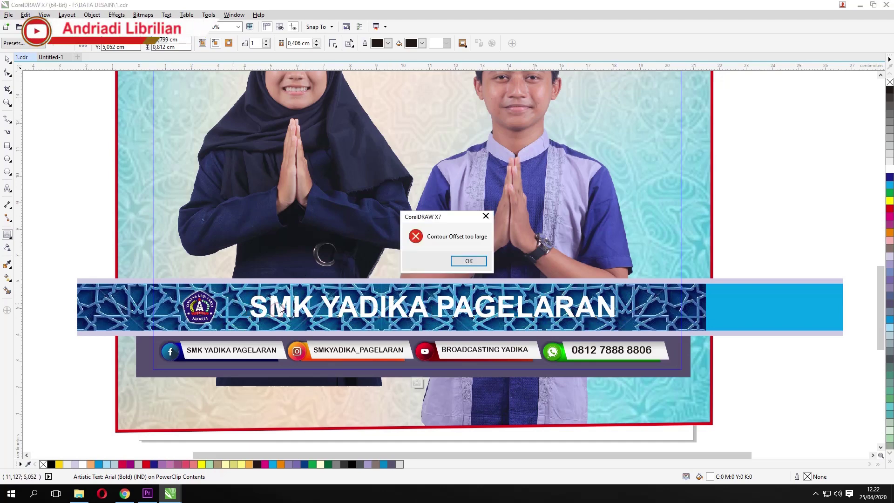
click(486, 215)
key(space)
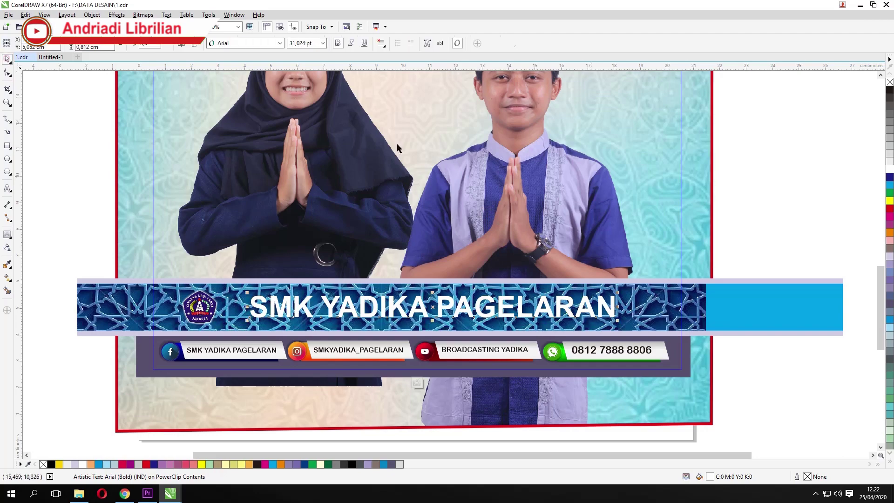
Step: Duplicate the white school name slightly above itself and make the original's fill and outline black
click(742, 178)
click(467, 310)
scroll(391, 316, up, 2)
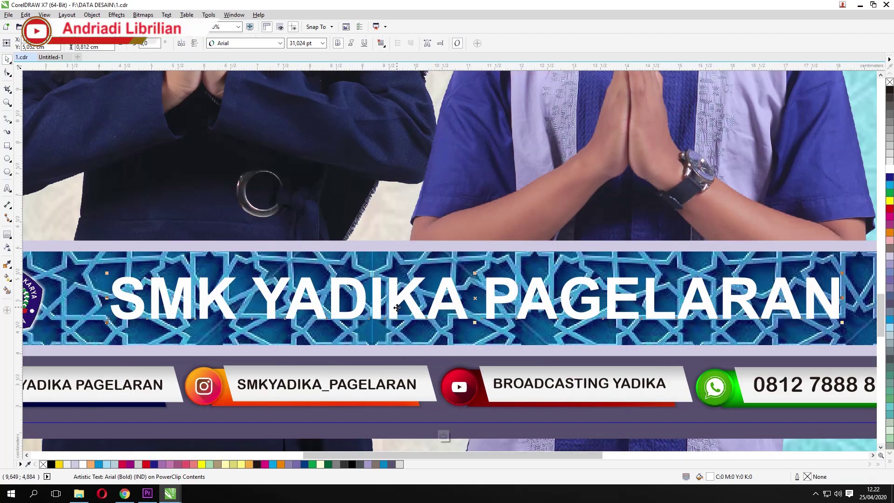
drag(395, 303, 403, 268)
right_click(403, 269)
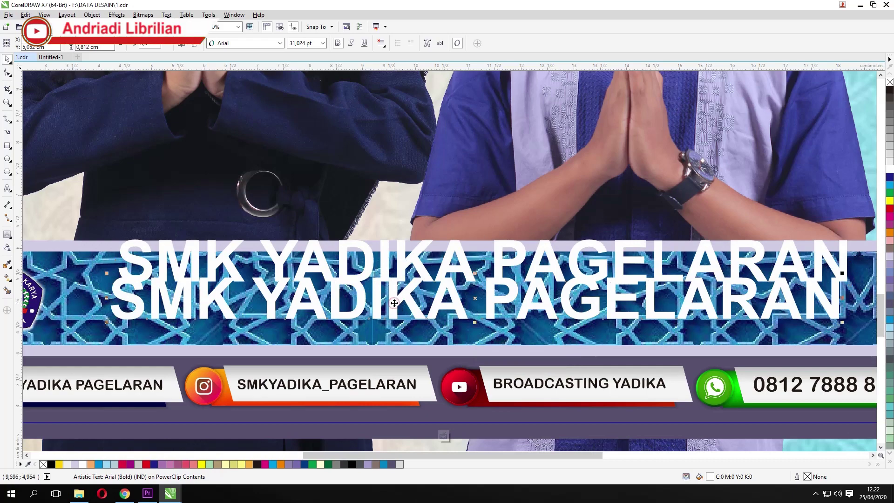
click(890, 92)
right_click(890, 93)
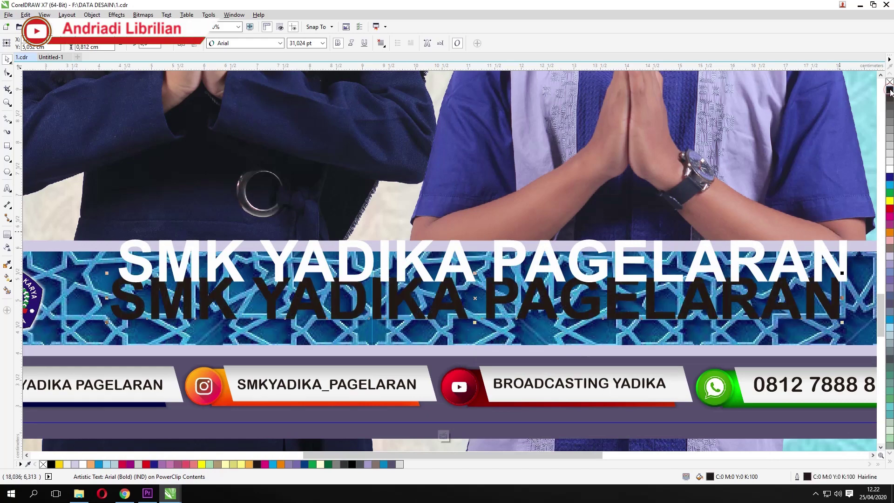
Step: Show the outline tools in the toolbox and give the black school name a 3 pt outline
click(6, 311)
drag(146, 121, 147, 299)
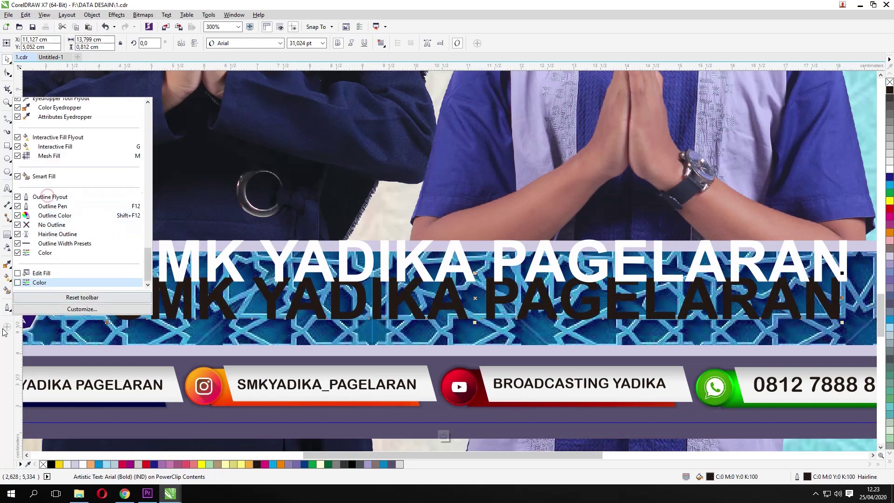
click(7, 306)
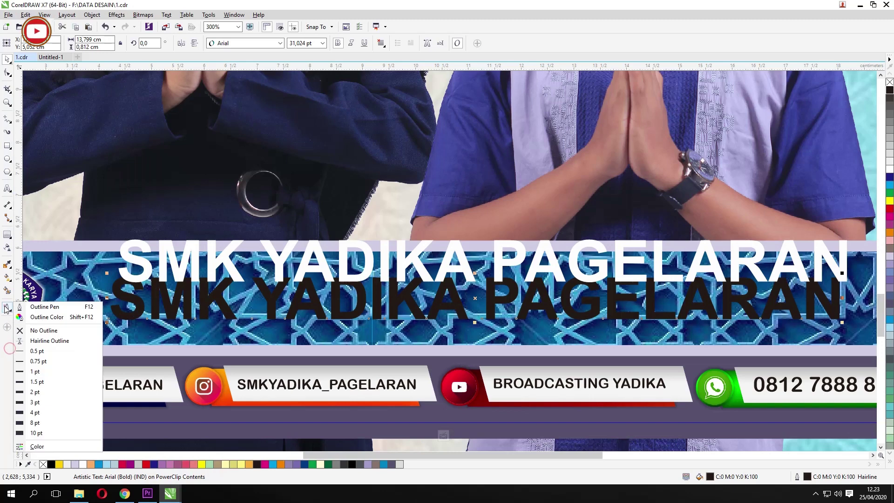
click(55, 402)
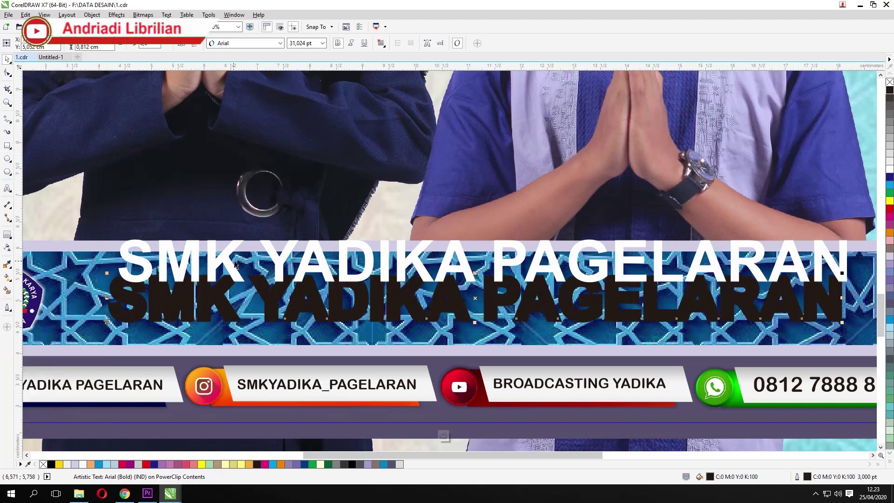
Step: Move the white school name onto the black outlined one so they form bordered lettering
drag(215, 259, 205, 298)
scroll(204, 298, down, 3)
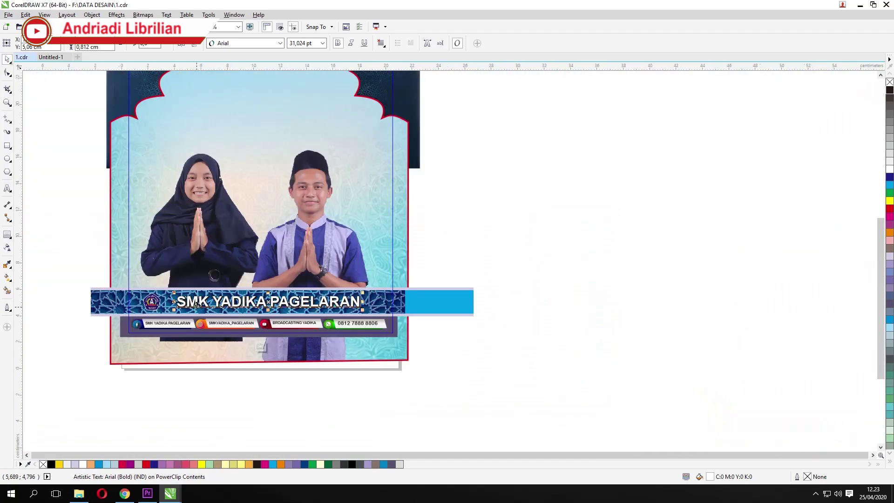
click(489, 246)
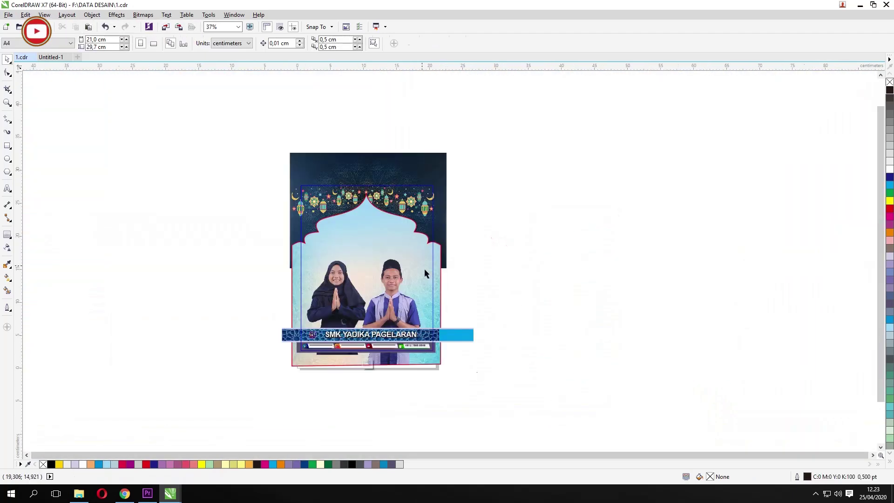
scroll(479, 372, down, 2)
scroll(384, 219, up, 2)
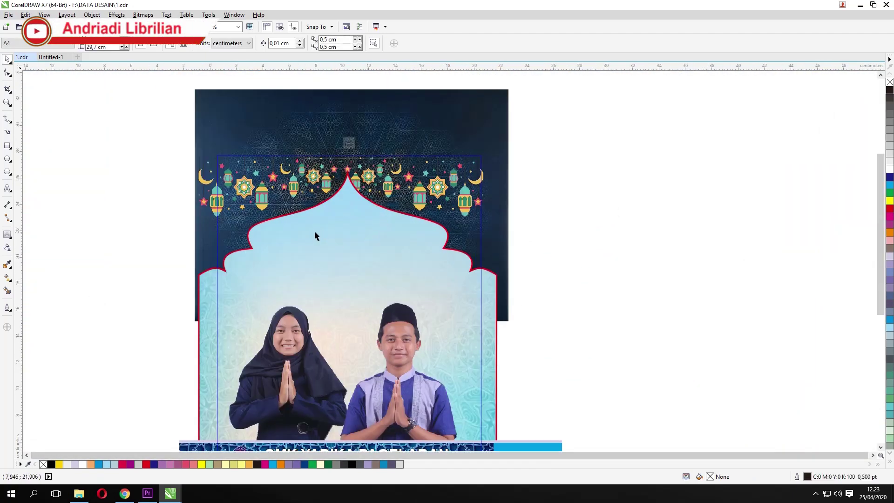
Step: Add the two-line artistic text "MARHABAN" / "YA RAMADHAN" in Arial beside the poster
click(7, 189)
click(587, 223)
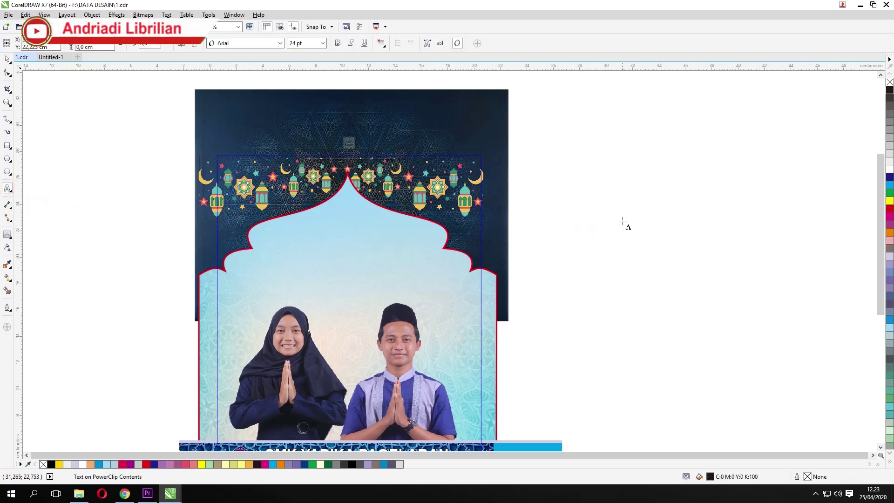
text(MARH)
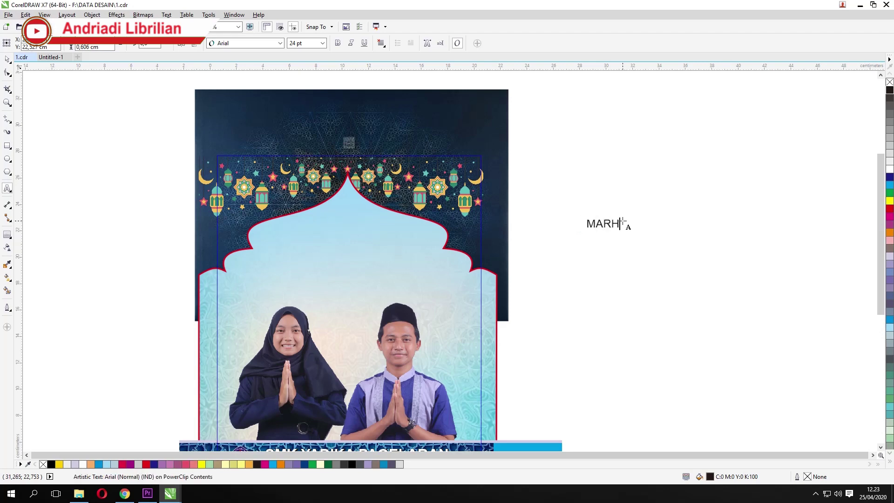
text(ABAN)
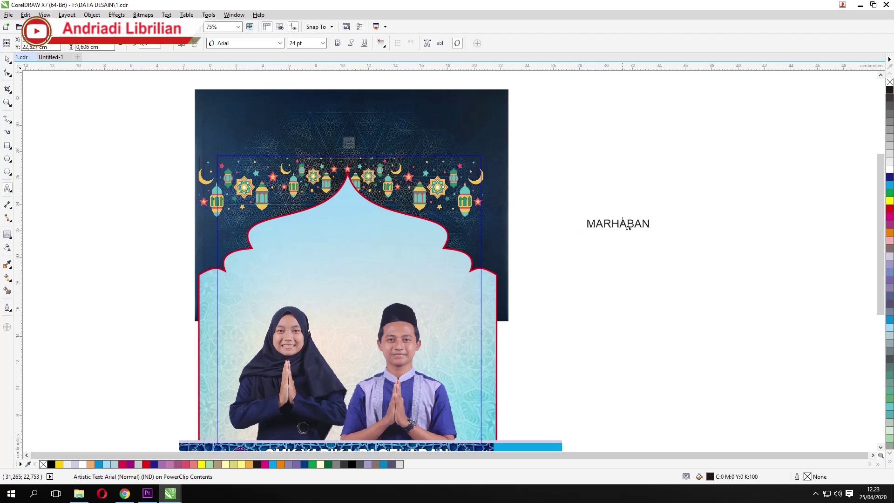
key(Return)
text(YA RAMADHAN)
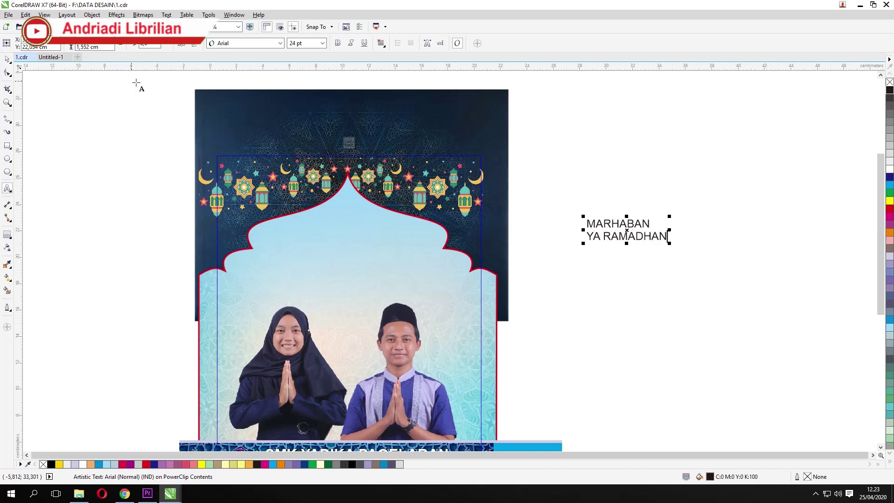
Step: Center-align the greeting text, enlarge it to about 49 pt and place it inside the arch above the two people
click(7, 59)
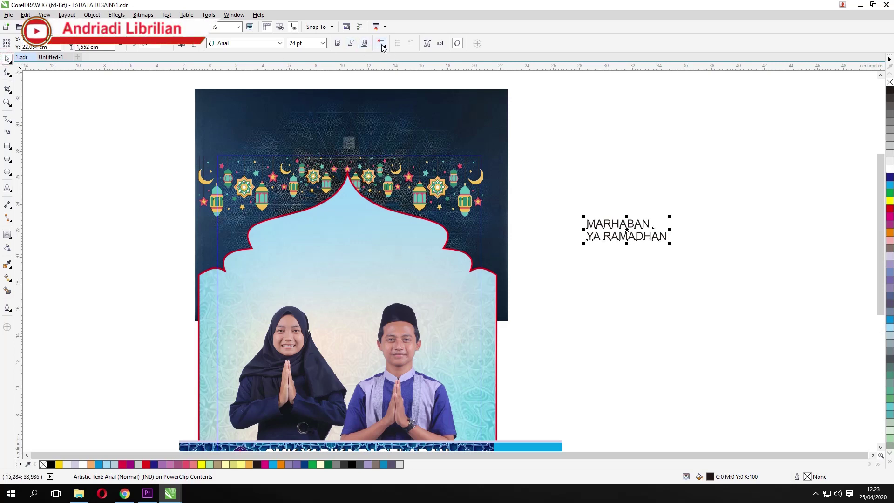
click(381, 43)
click(397, 76)
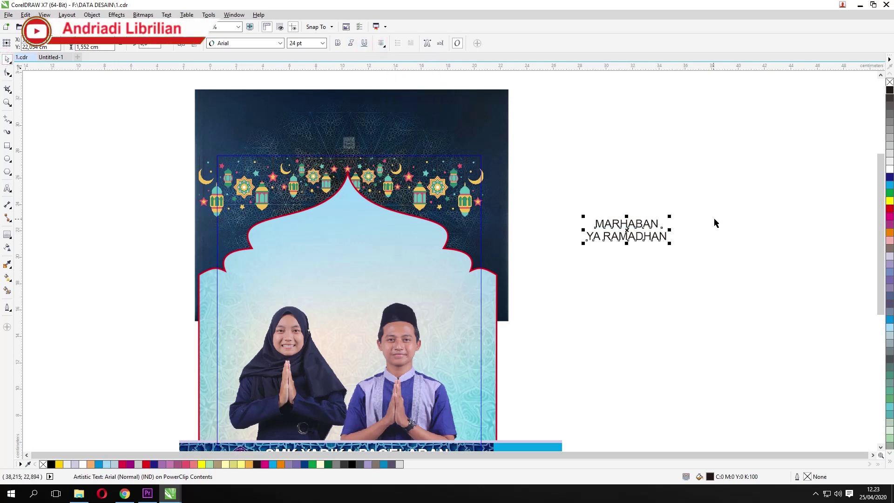
drag(669, 216, 751, 192)
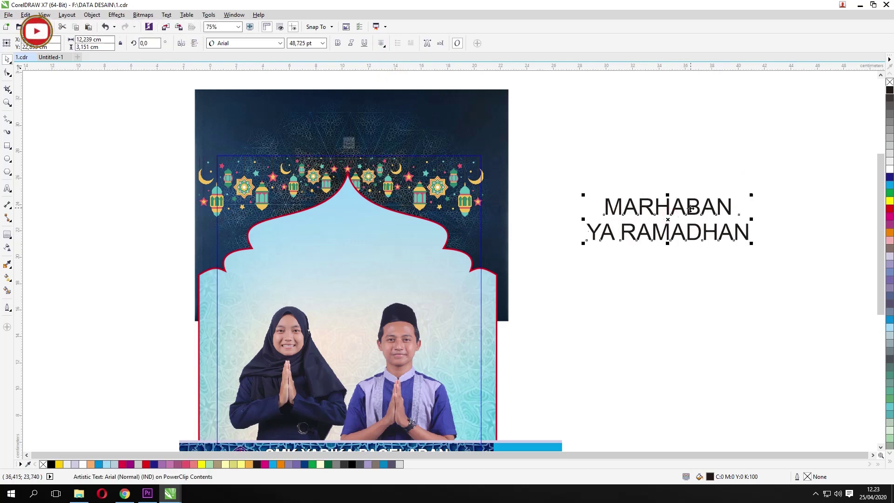
drag(691, 208, 379, 237)
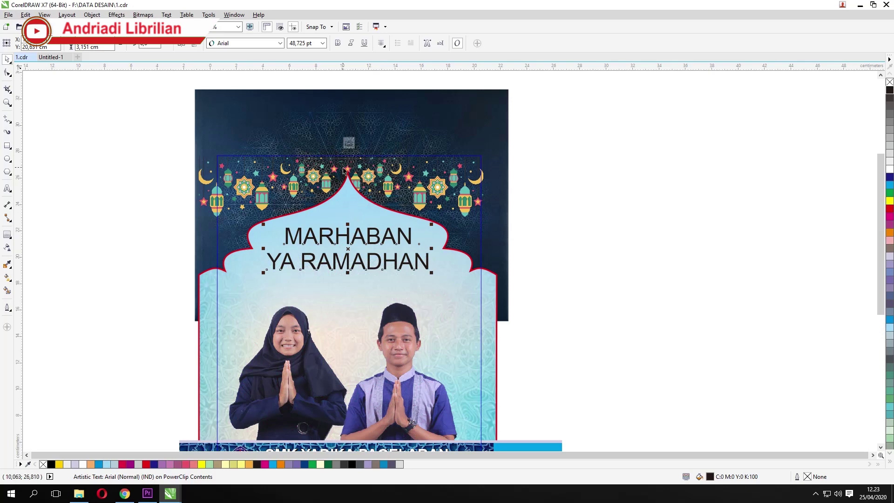
Step: Make the greeting text bold and reduce it to about 44 pt, keeping it centered within the arch
click(337, 44)
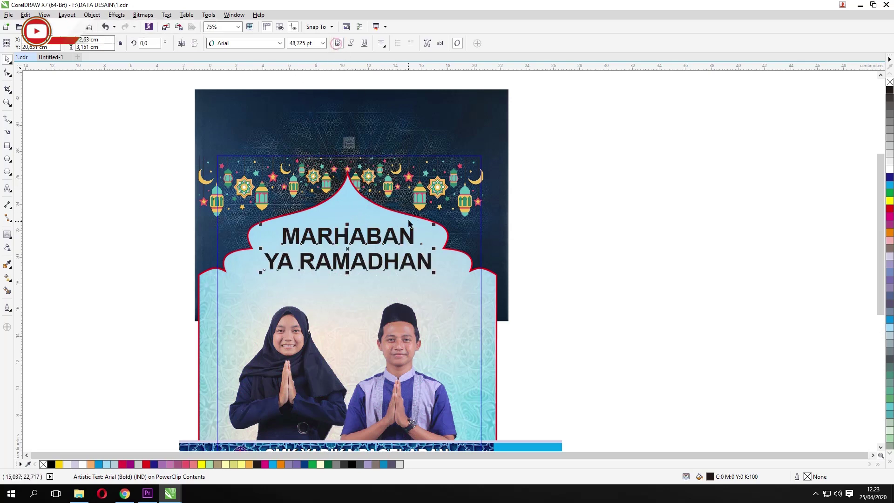
drag(437, 226, 426, 230)
drag(367, 242, 377, 236)
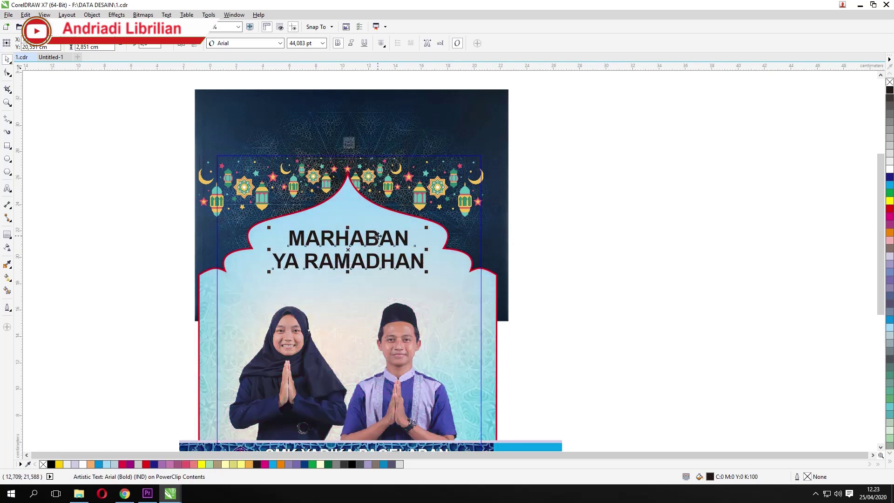
scroll(350, 255, down, 3)
scroll(309, 251, up, 5)
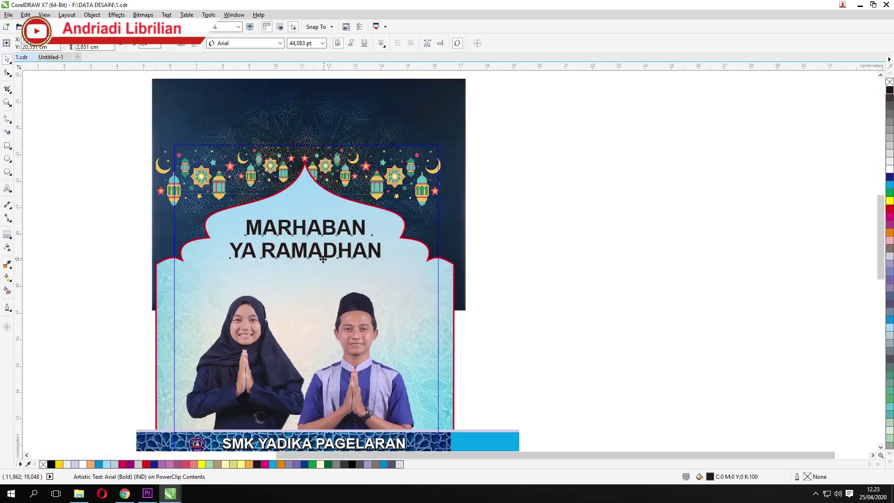
scroll(288, 253, down, 2)
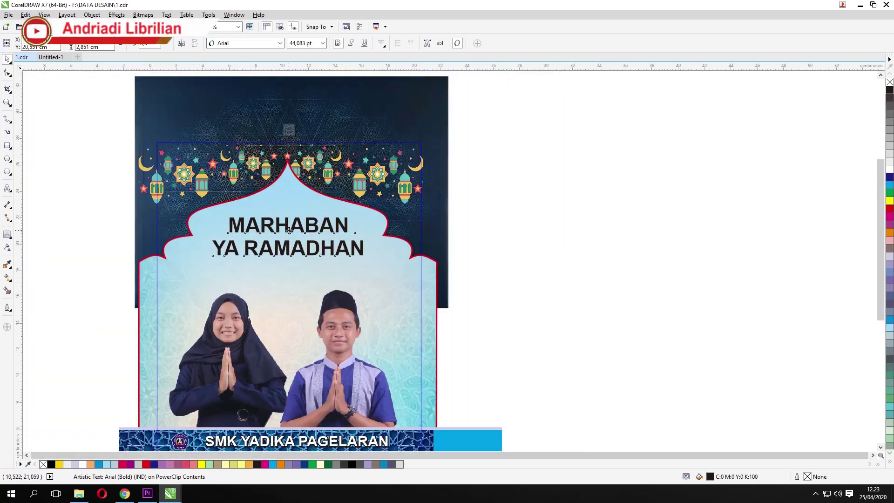
Step: Move the greeting text outside the poster and fill it with red
drag(288, 230, 567, 217)
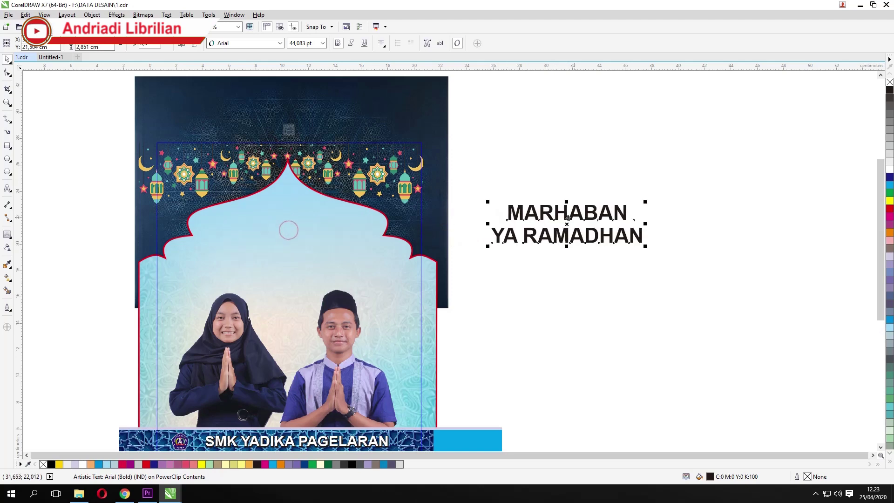
click(889, 209)
scroll(596, 223, up, 2)
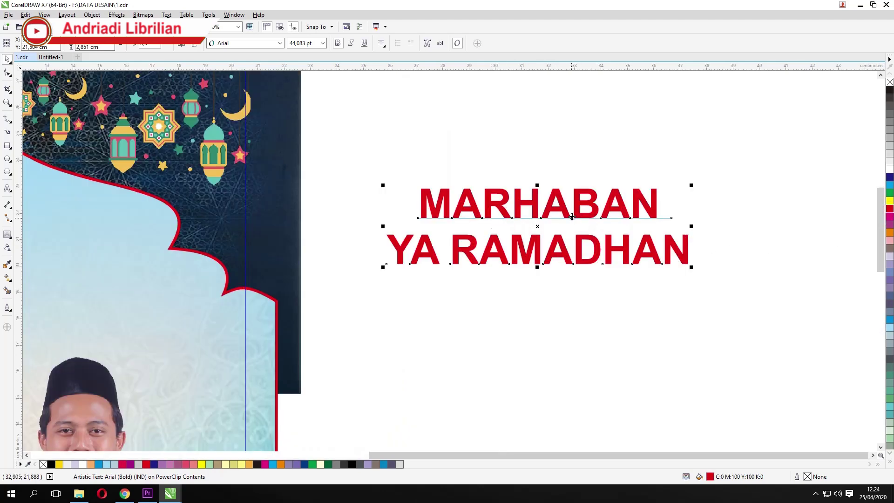
Step: Duplicate the red greeting text directly above itself and fill the copy with white
click(548, 221)
drag(547, 219, 548, 129)
right_click(548, 130)
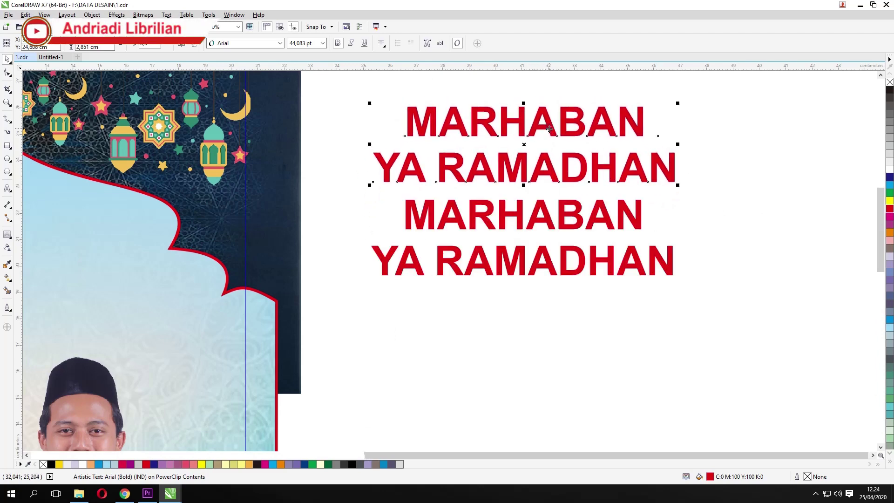
click(889, 170)
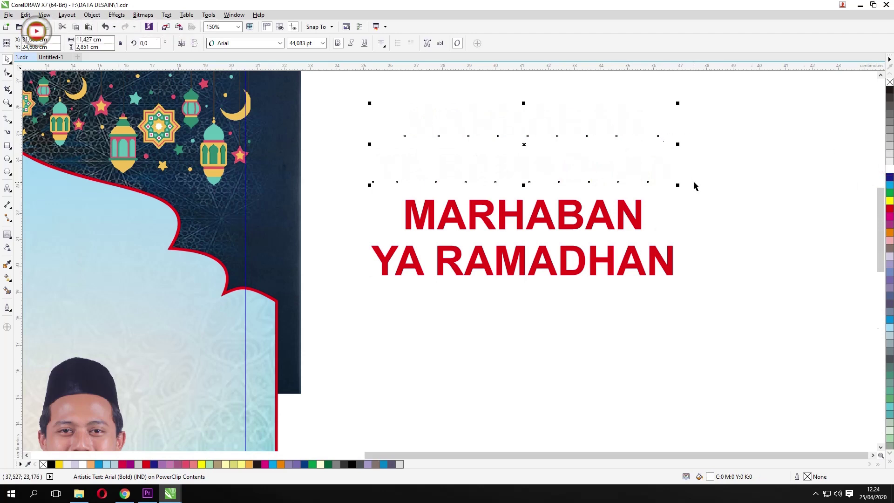
Step: Select both the white and red greeting texts together and move them onto the arch area of the poster
scroll(694, 184, down, 2)
drag(728, 120, 509, 269)
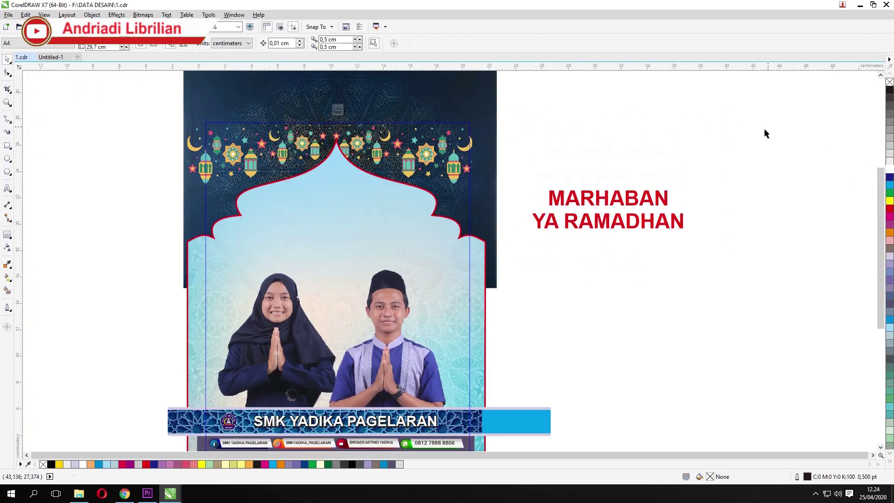
drag(737, 112, 522, 281)
drag(594, 199, 395, 253)
click(628, 221)
scroll(414, 216, up, 2)
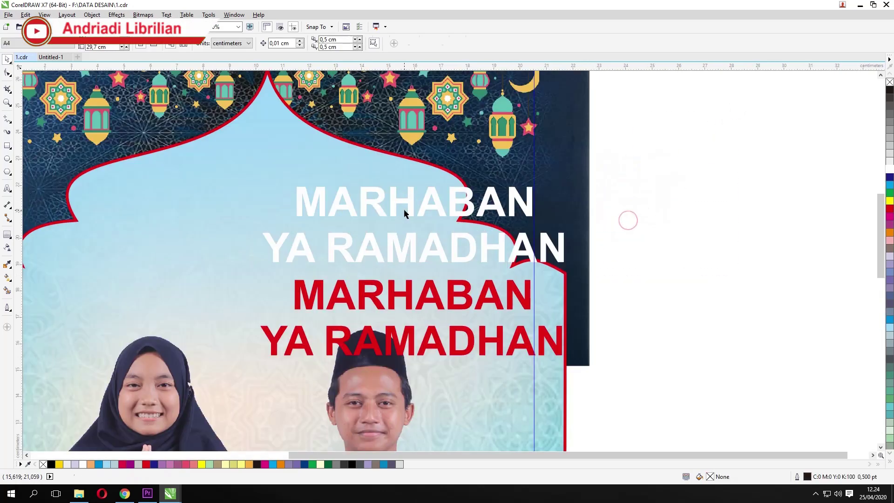
Step: Give the white greeting text an 8 pt white outline with rounded corners
click(265, 256)
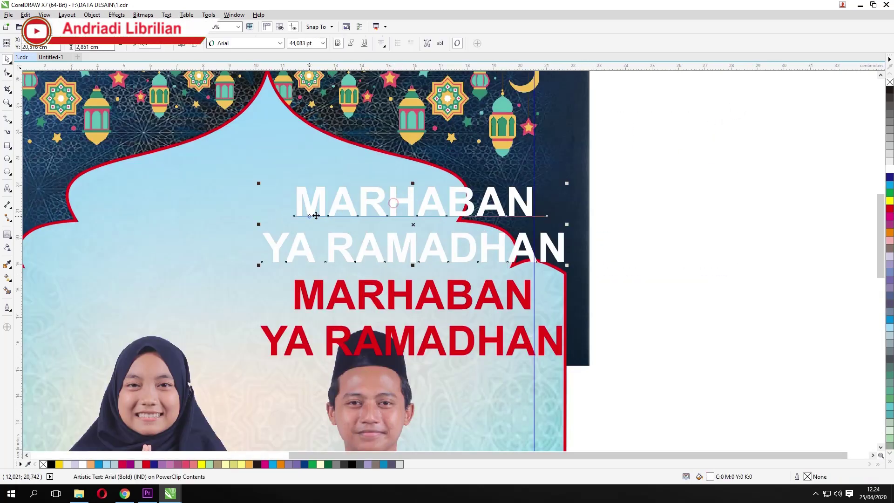
click(8, 308)
click(56, 416)
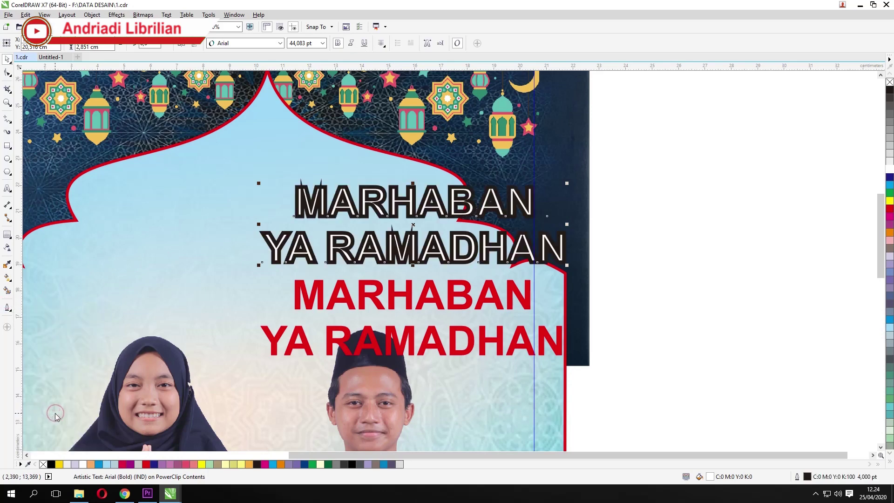
click(7, 308)
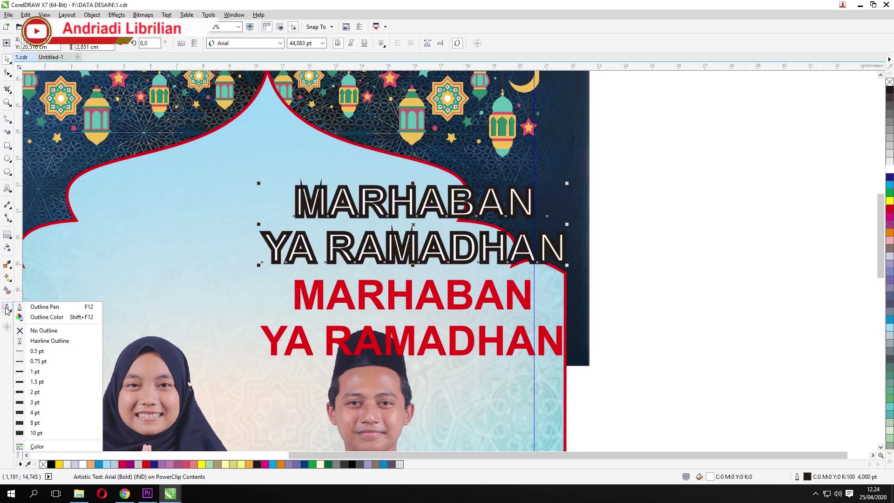
click(44, 307)
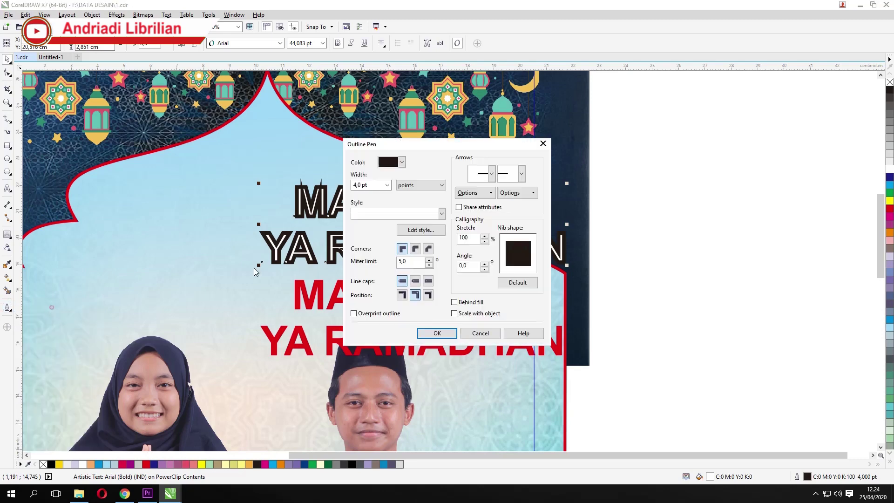
click(387, 185)
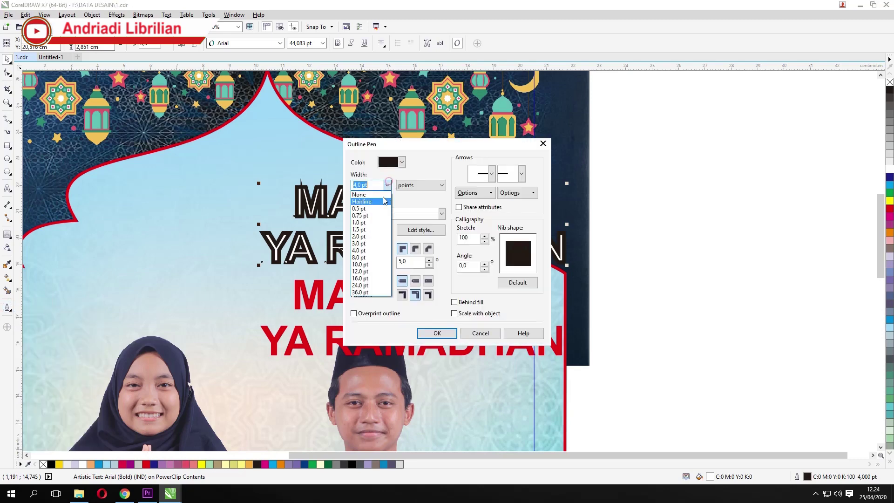
click(374, 259)
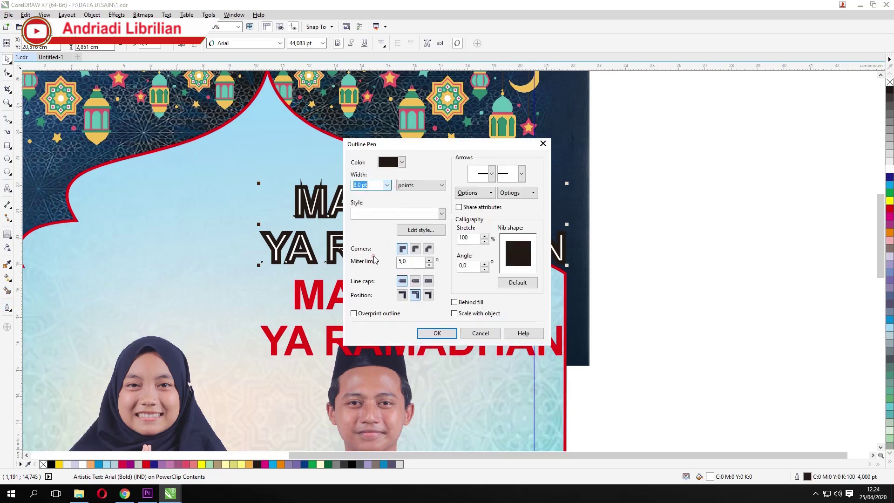
click(415, 248)
click(442, 332)
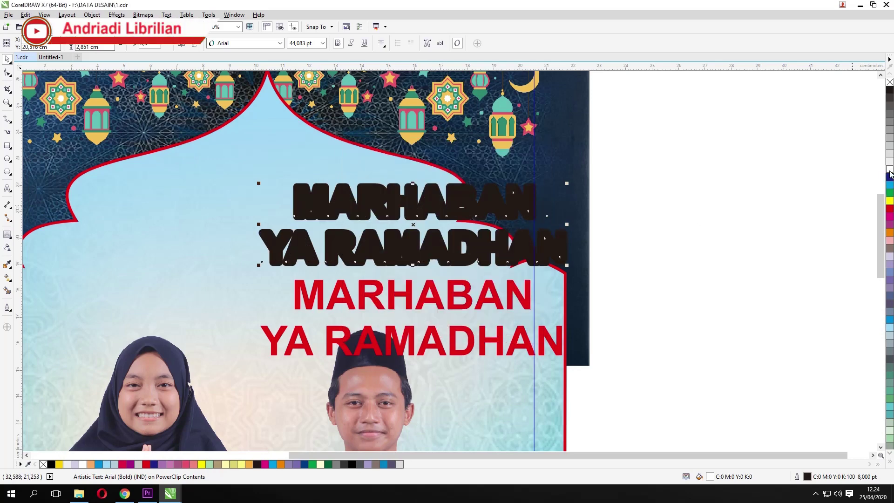
right_click(889, 171)
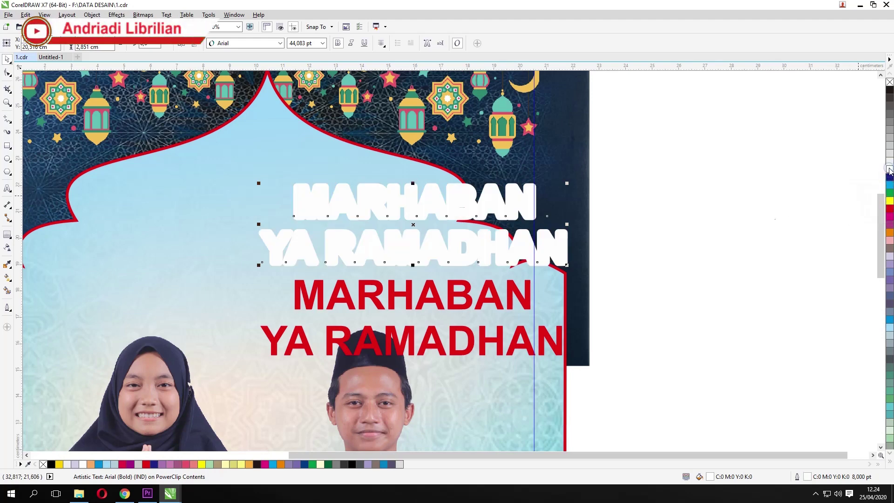
Step: Try to align the white and red greeting texts by their bottom edges
click(795, 187)
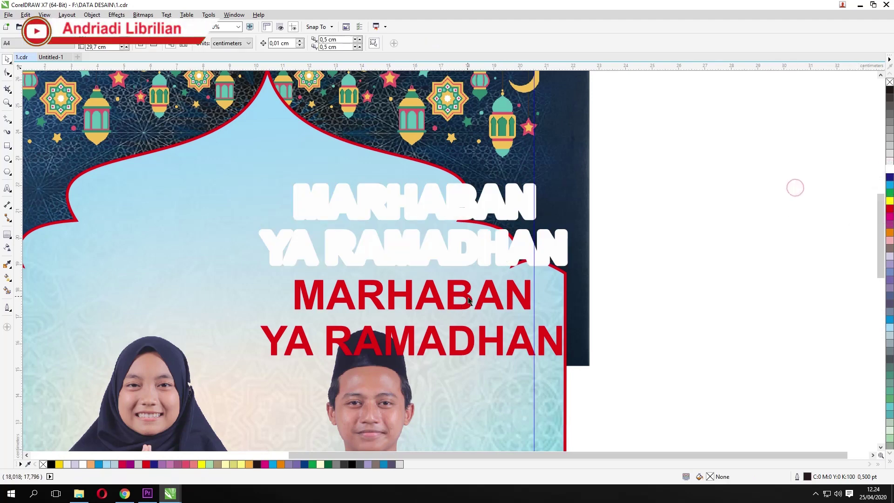
click(449, 299)
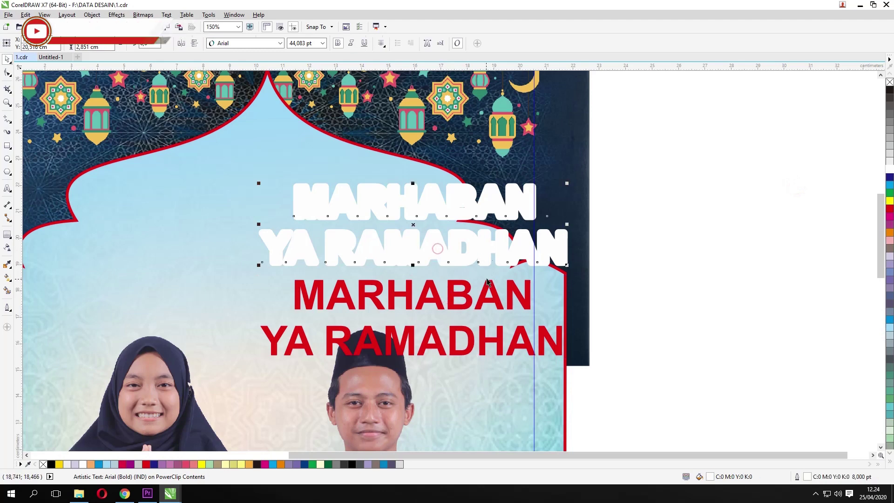
drag(684, 169, 246, 368)
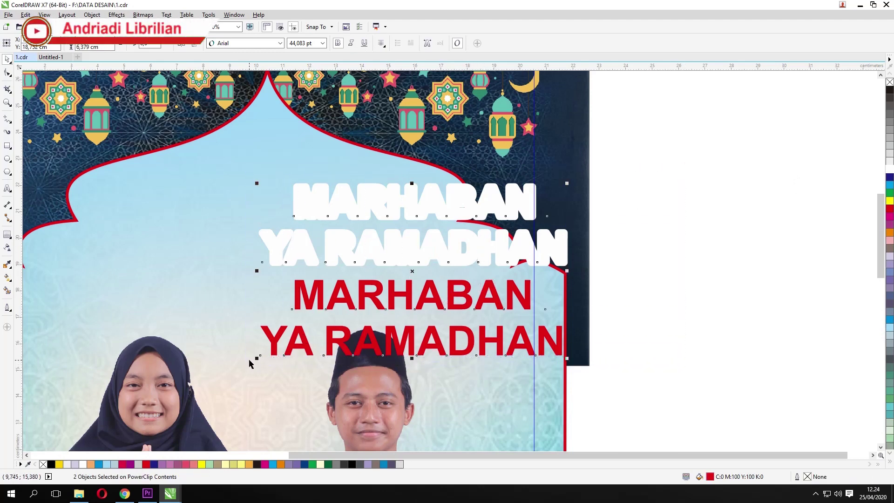
key(b)
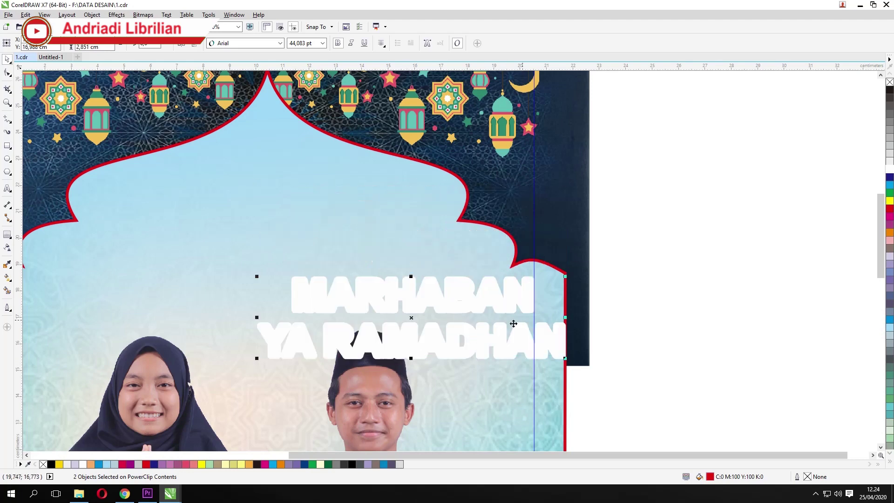
key(ctrl+z)
click(695, 283)
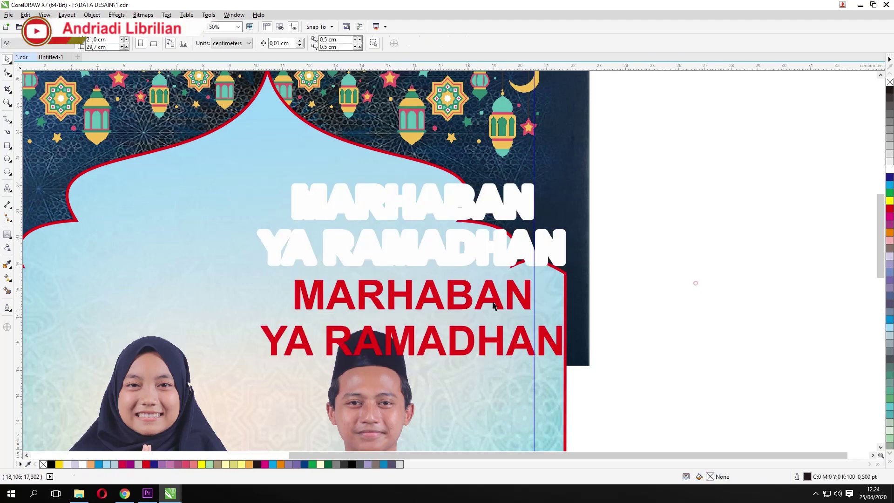
Step: Bring the red greeting text in front of the white outlined copy and align the two texts by their centres
drag(449, 296, 448, 270)
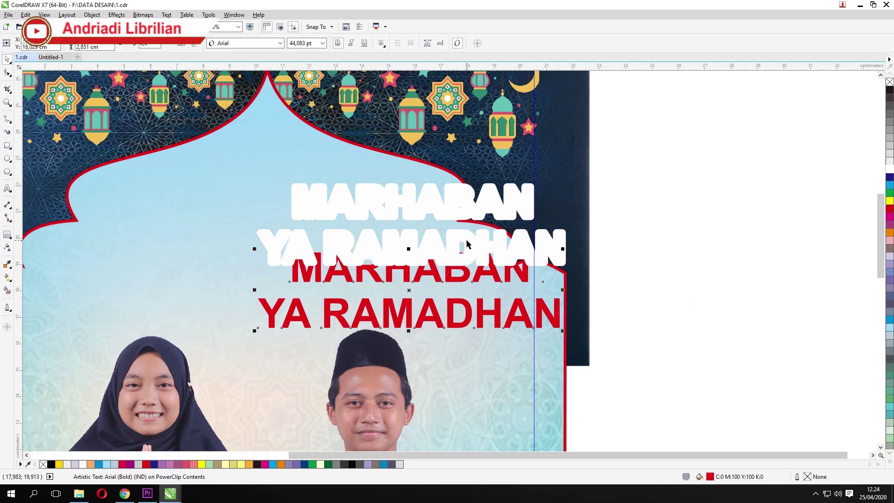
key(shift+Page_Up)
drag(705, 145, 232, 347)
key(c)
Step: Move the stacked red and white greeting text to the middle of the arch's upper area
drag(361, 202, 330, 194)
click(715, 222)
key(F4)
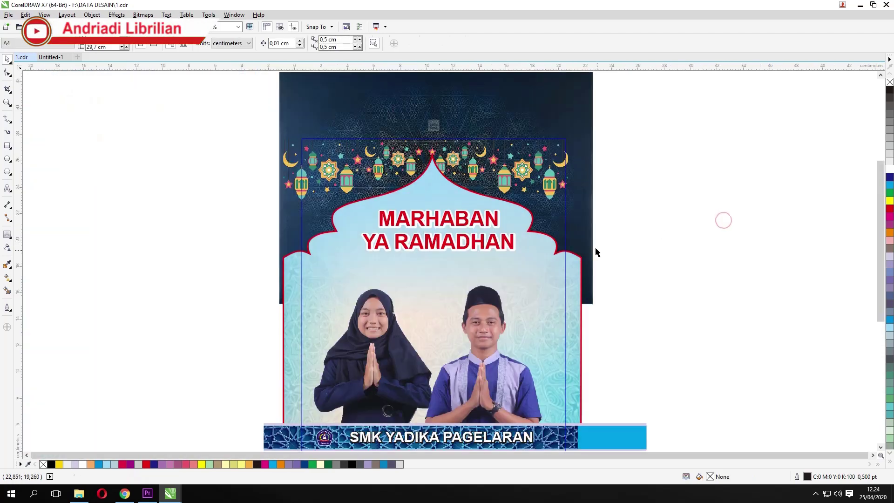
Step: Add the two-line text "Selamat Menunaikan Ibadah Puasa" and "1441 H / 2020 M" just below the MARHABAN YA RAMADHAN heading
scroll(692, 286, up, 2)
scroll(516, 293, down, 2)
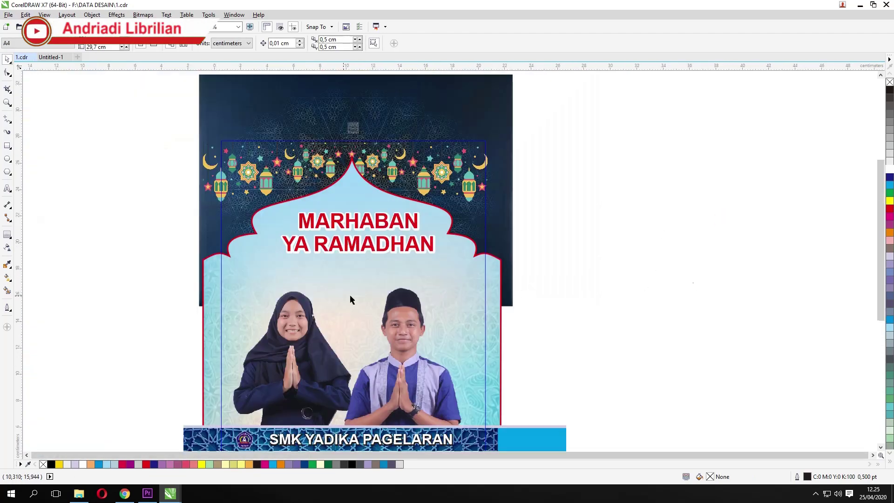
click(7, 188)
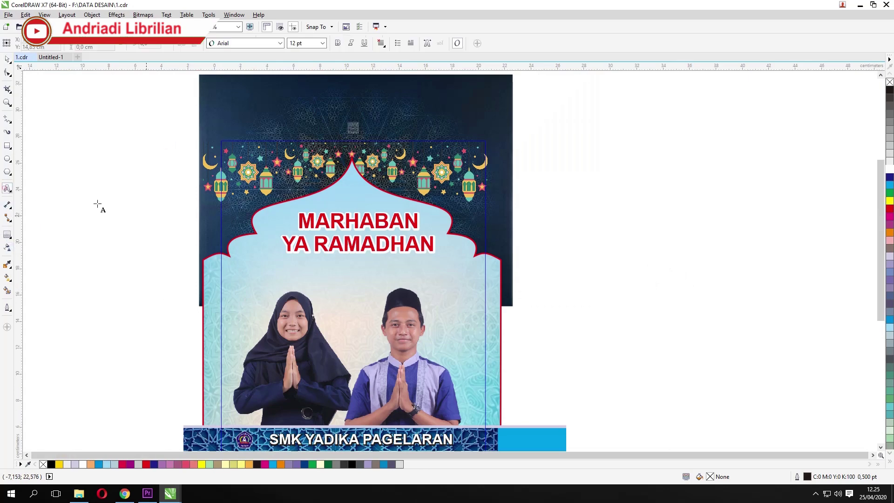
click(268, 264)
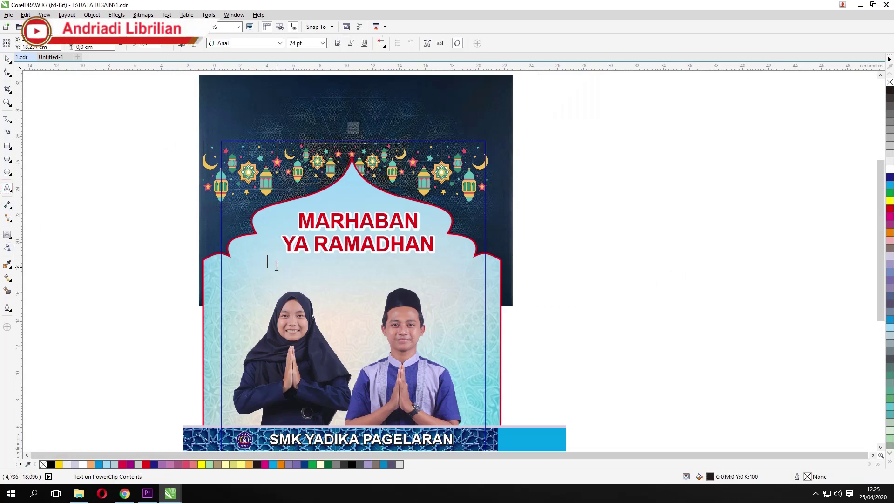
text(Selamat Me)
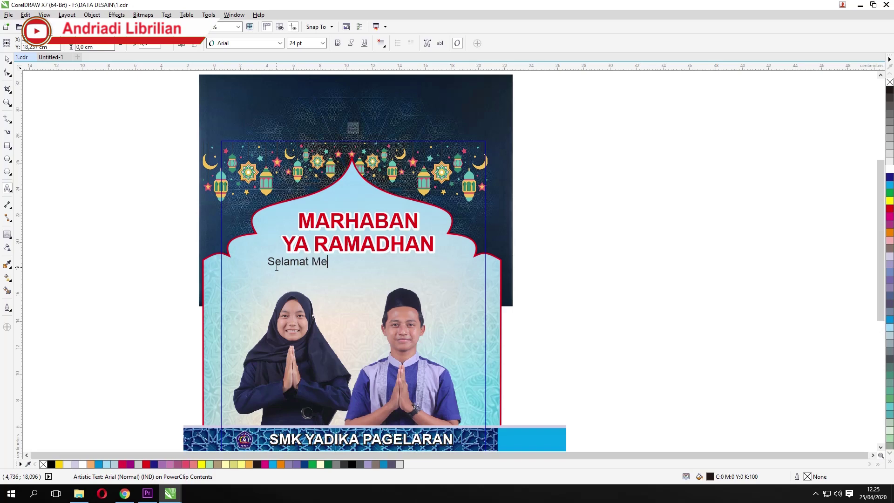
text(nunaikan Ibadah)
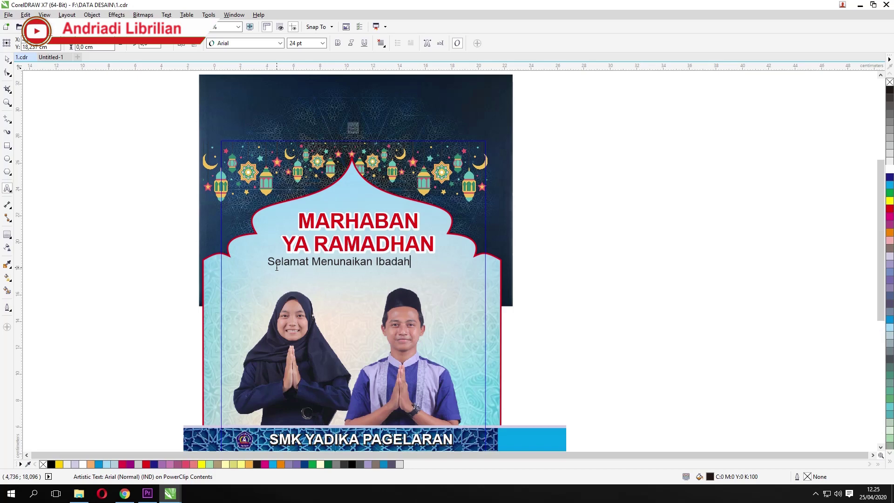
text(Puasa)
text(4)
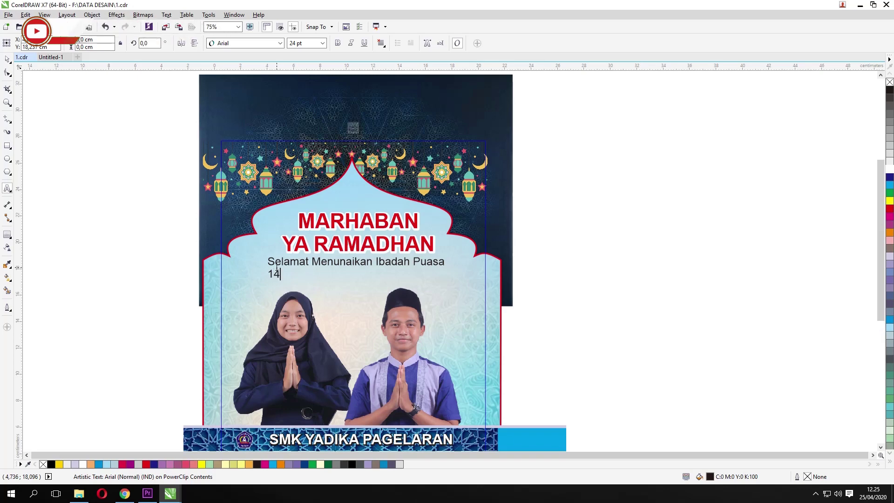
text(41)
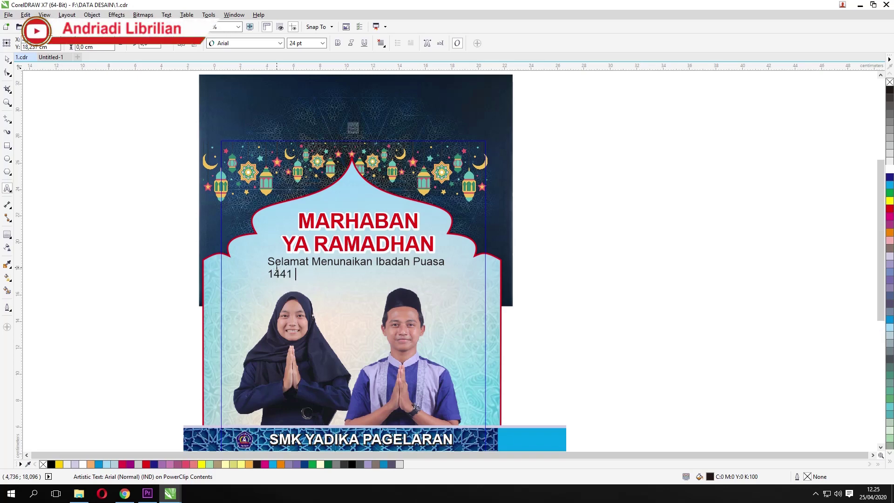
text( H / 2020 M)
click(7, 59)
Step: Centre the lines of the Selamat Menunaikan text, scale it down to about 20 pt and make it bold
click(381, 43)
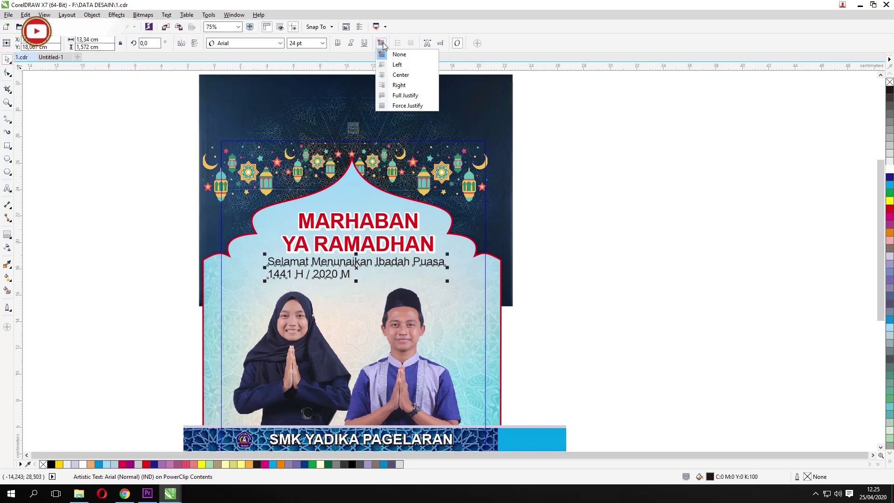
click(399, 75)
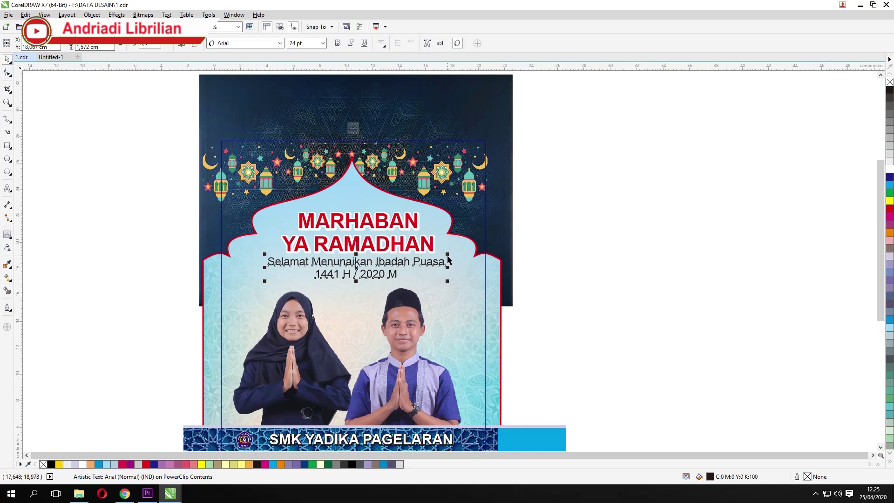
drag(447, 256, 419, 258)
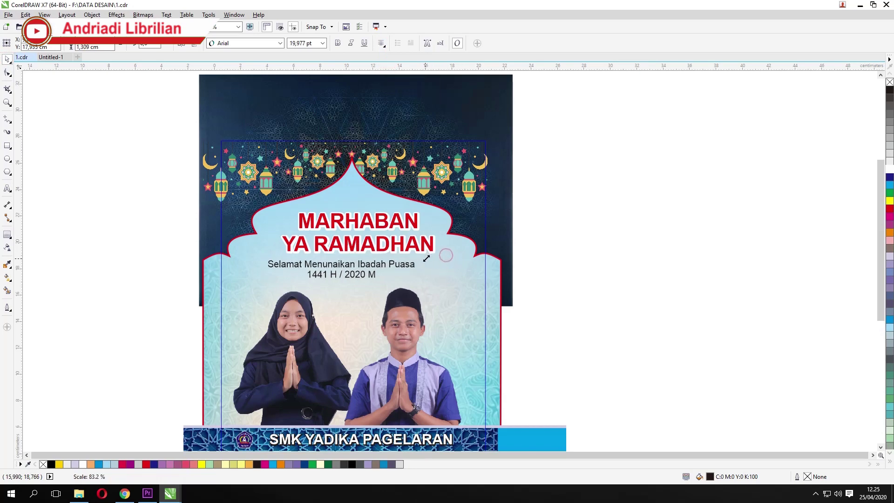
click(338, 44)
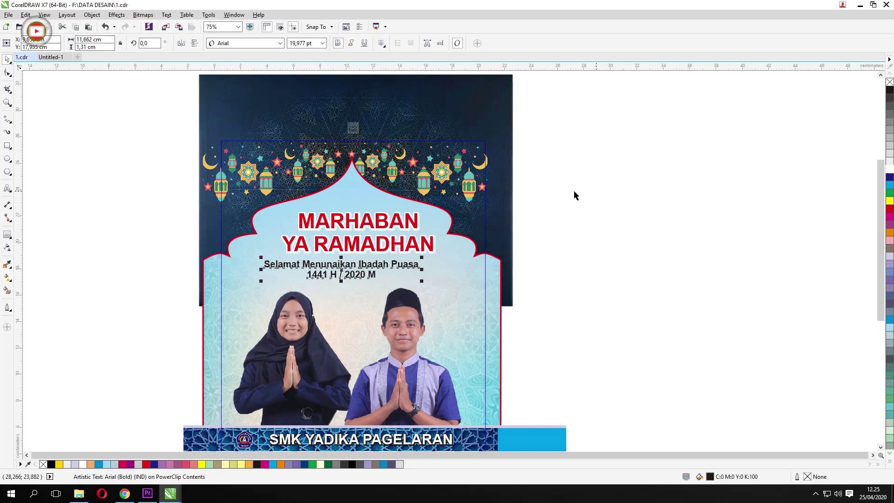
Step: Align the two-line greeting and the red and white heading texts on a common vertical centre line
drag(630, 188, 227, 286)
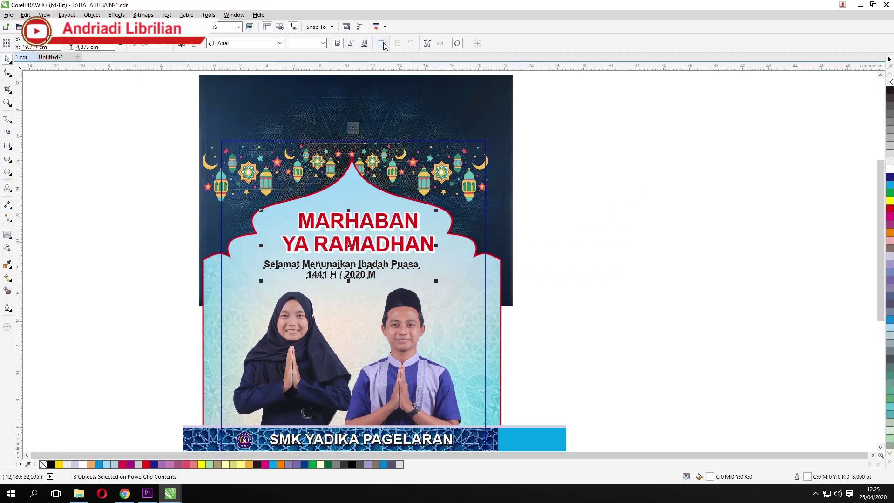
key(c)
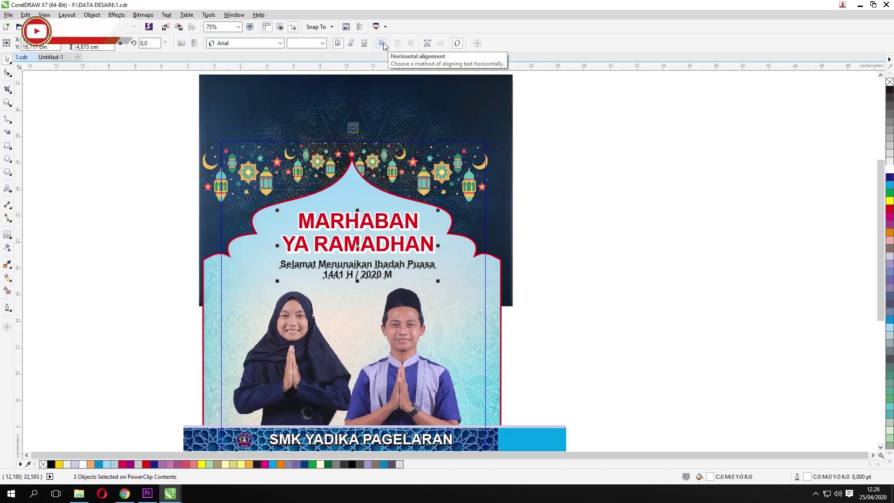
click(644, 192)
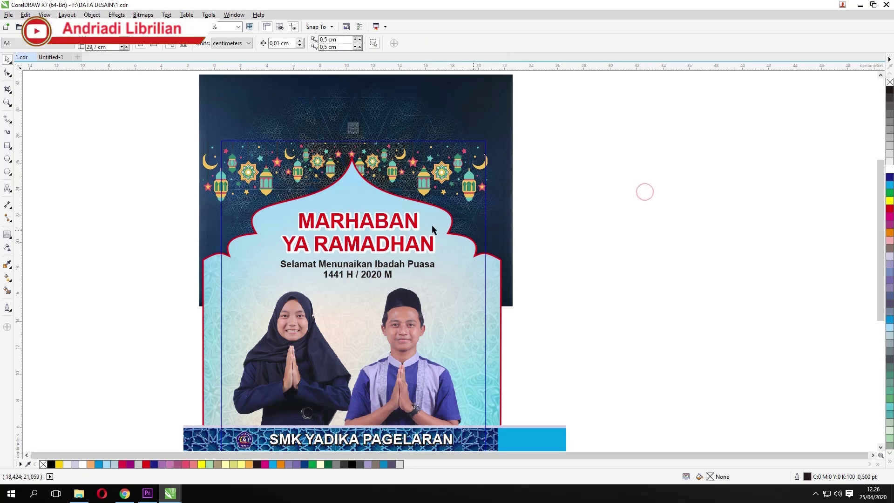
Step: Finish editing the PowerClip contents and return to the complete cropped poster
scroll(557, 232, down, 1)
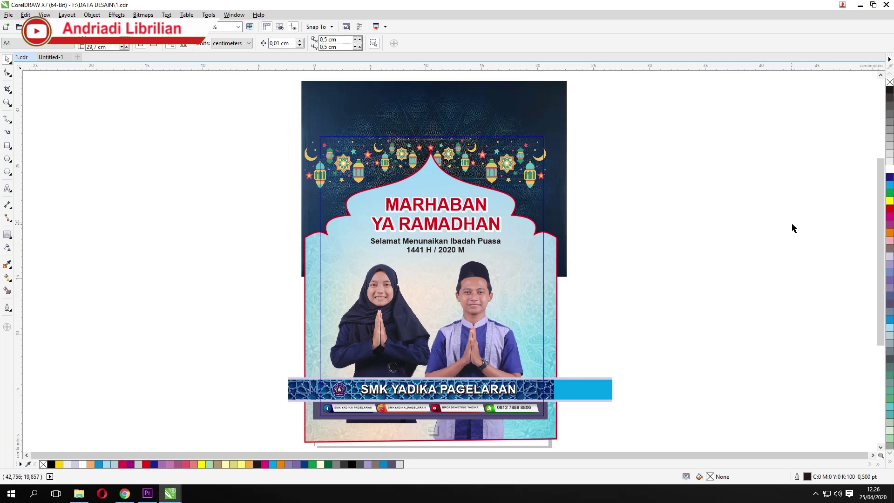
click(746, 213)
click(686, 240)
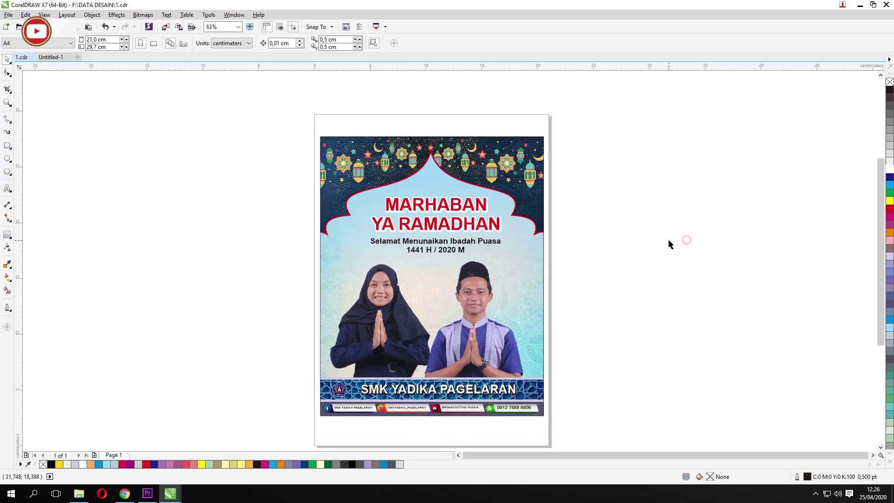
key(F4)
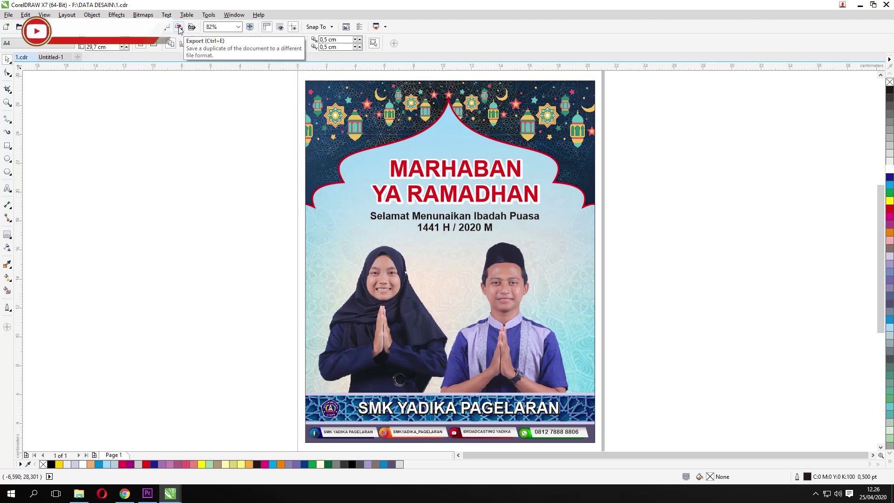
Step: Export the poster to the Videos folder as "UCAPAN RAMDHAN" in the JPG - JPEG Bitmaps format
click(186, 27)
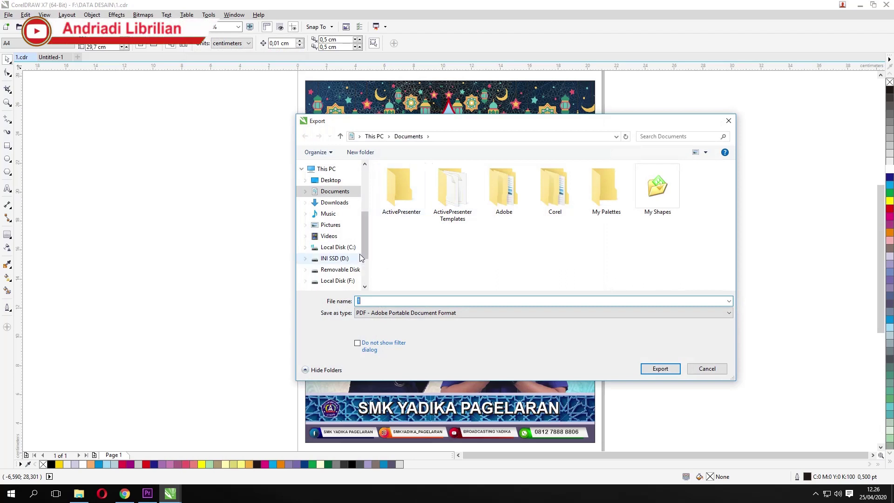
click(338, 242)
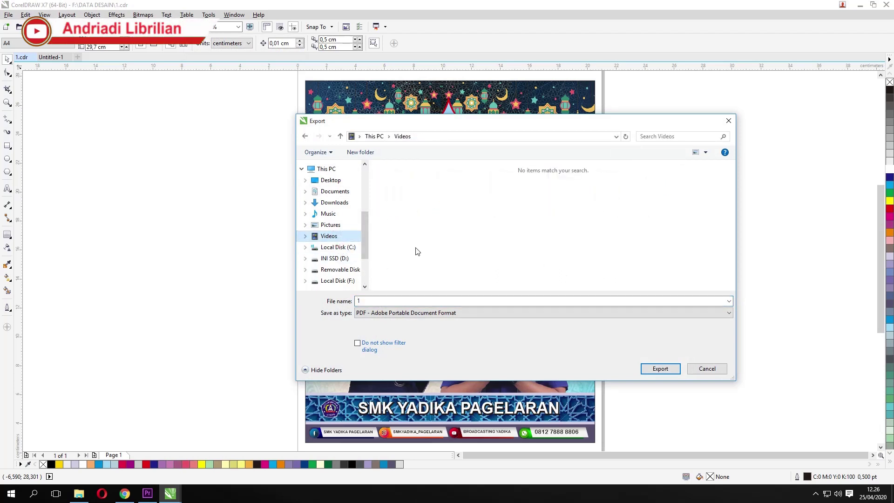
double_click(405, 300)
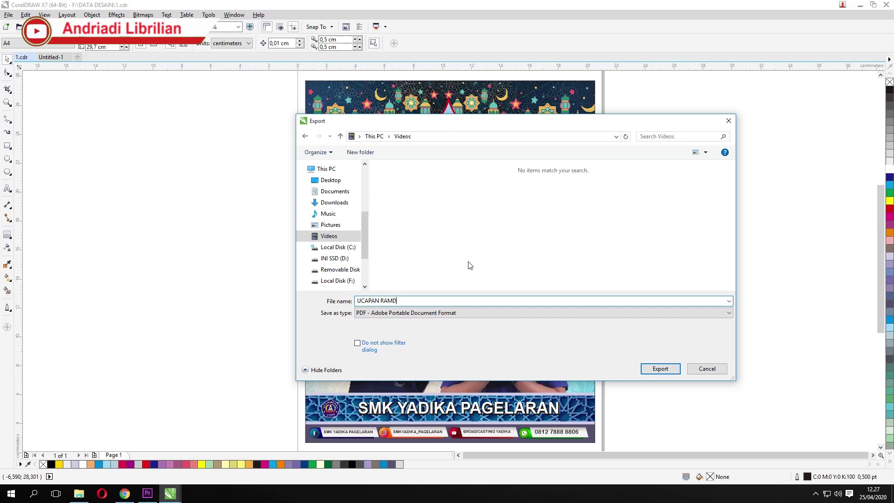
click(487, 313)
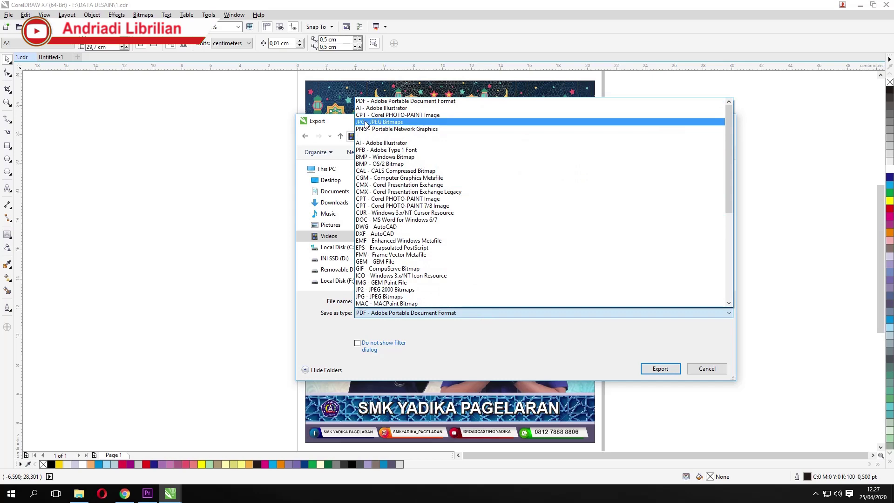
click(394, 122)
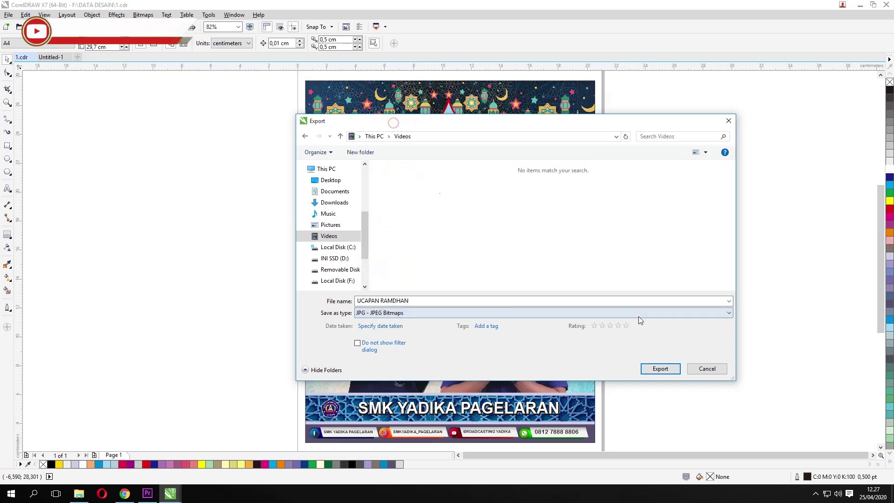
click(656, 369)
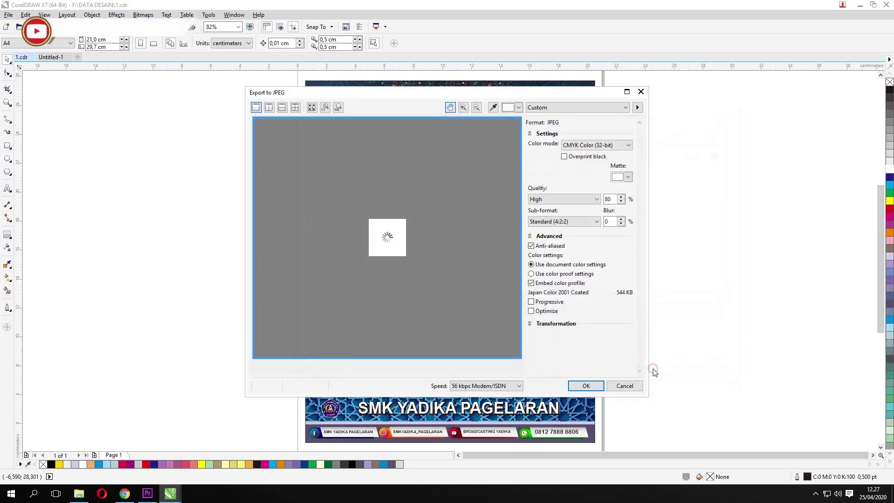
Step: Set the JPEG export to RGB Color (24-bit) with Highest quality, review its transformation settings, and complete the export
click(574, 144)
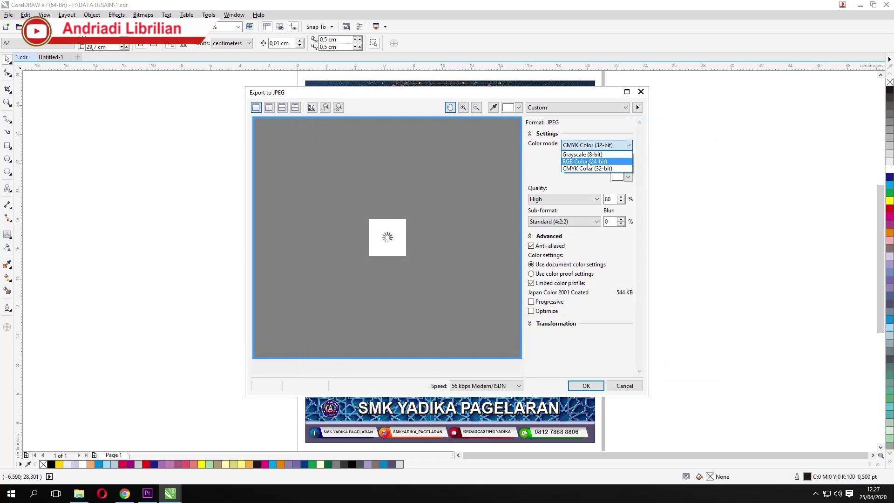
click(572, 162)
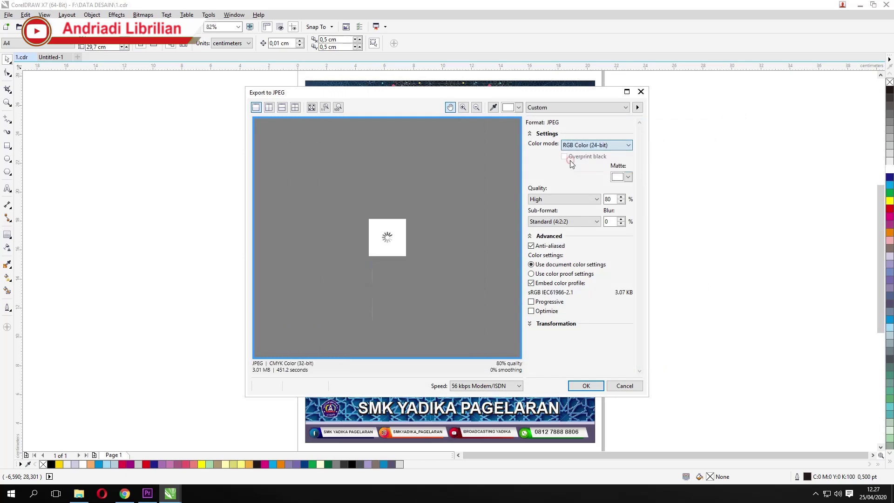
click(597, 199)
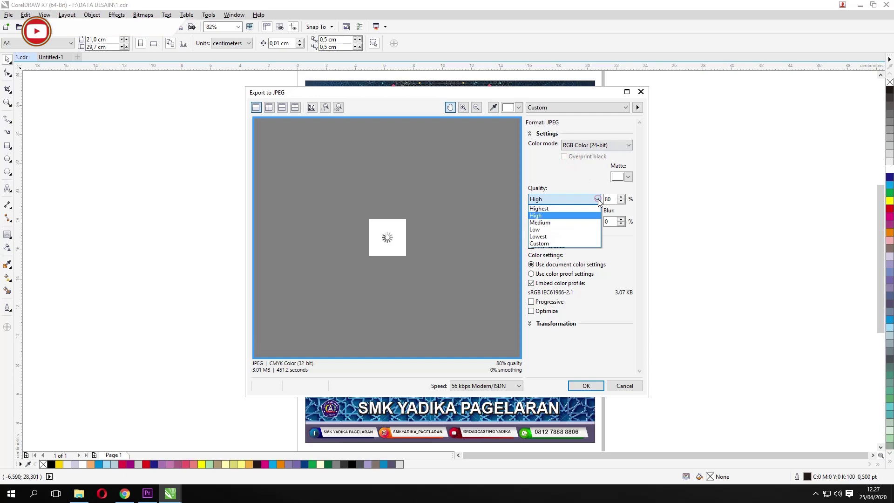
click(551, 209)
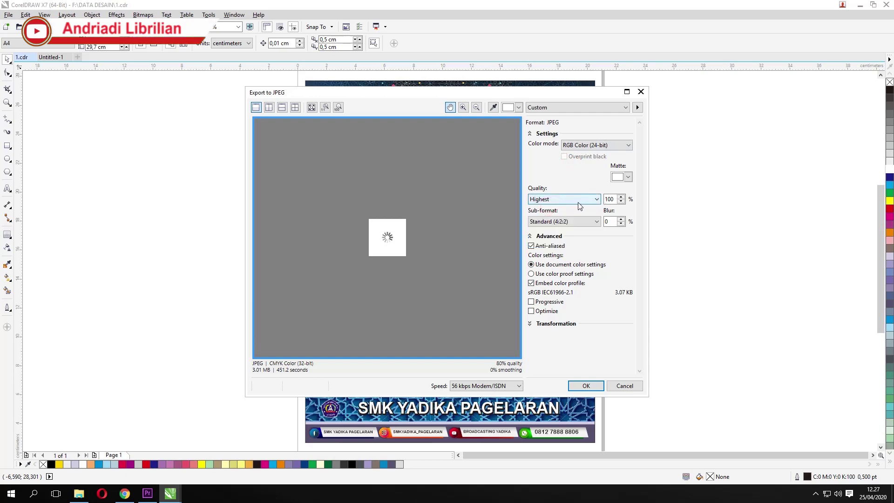
click(530, 324)
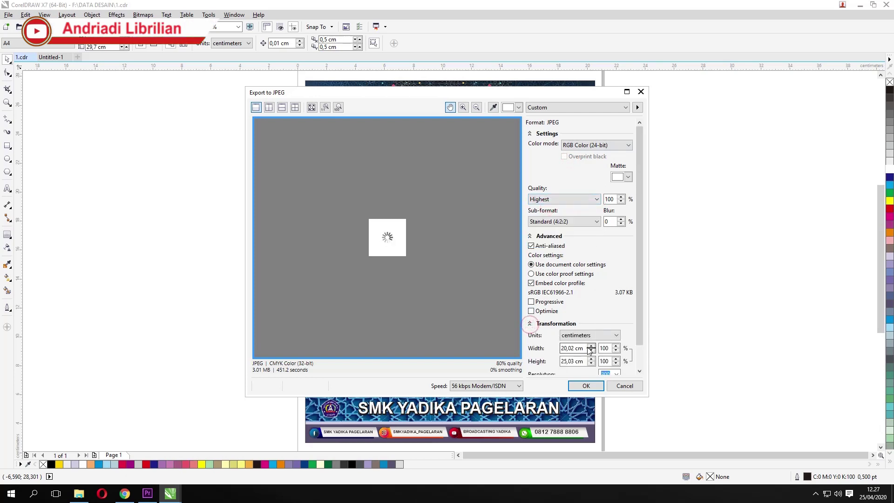
scroll(638, 344, down, 2)
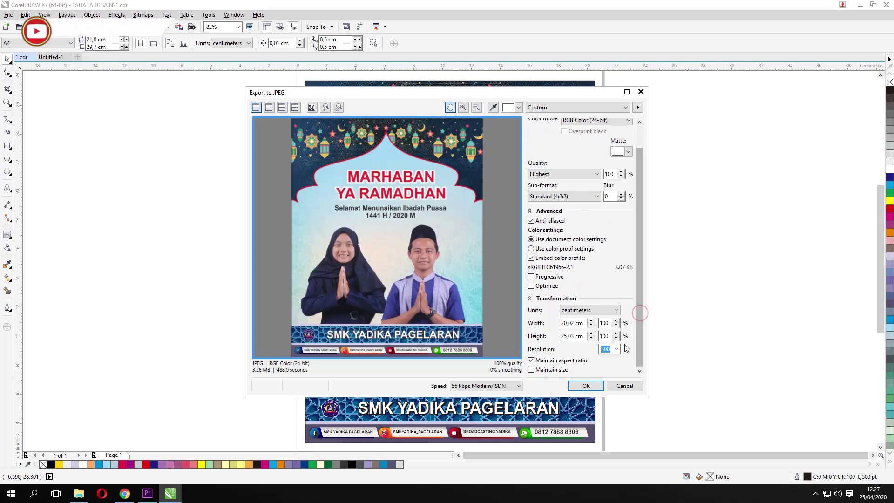
click(588, 386)
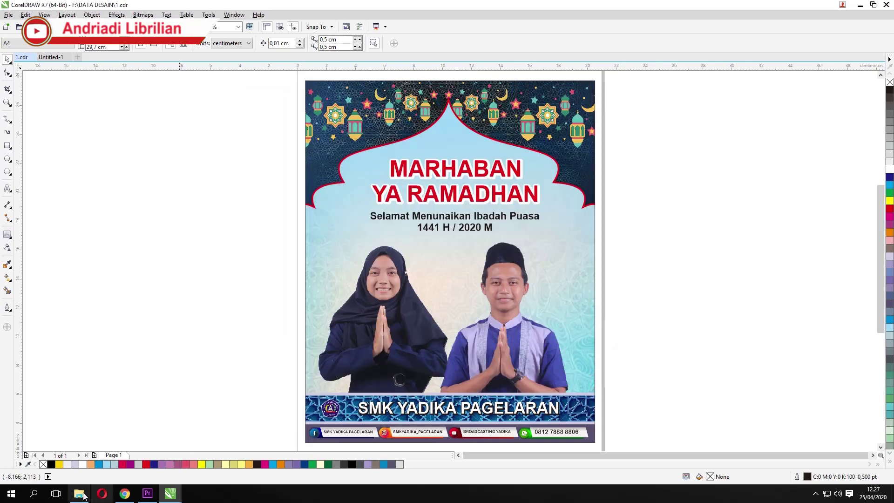
Step: Switch to File Explorer, open the exported UCAPAN RAMDHAN image from the Videos folder to check it, and close the viewer
mouse_move(80, 494)
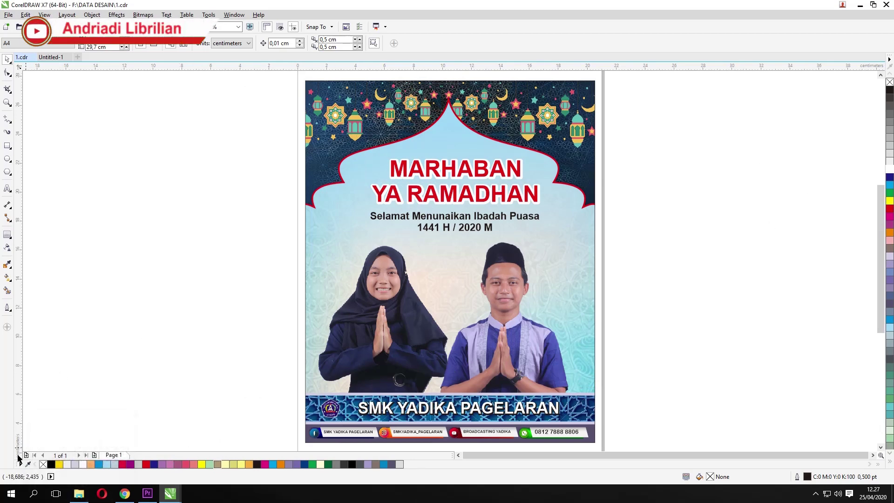
click(11, 493)
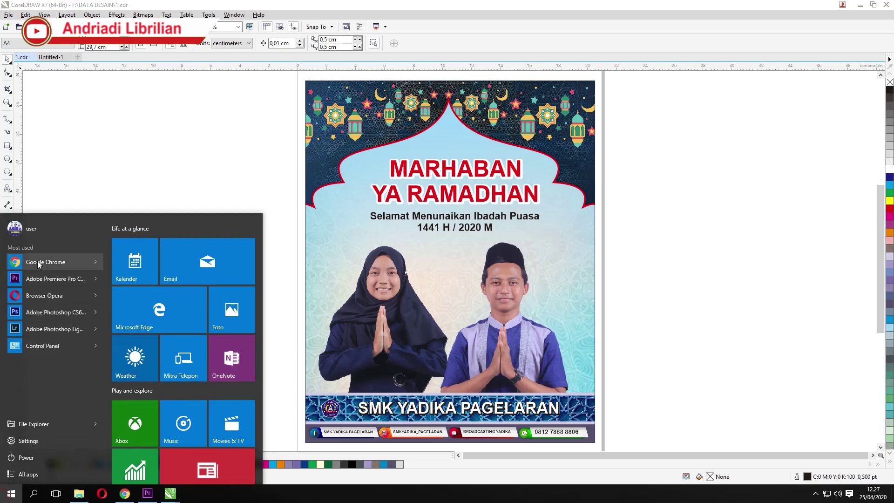
click(25, 424)
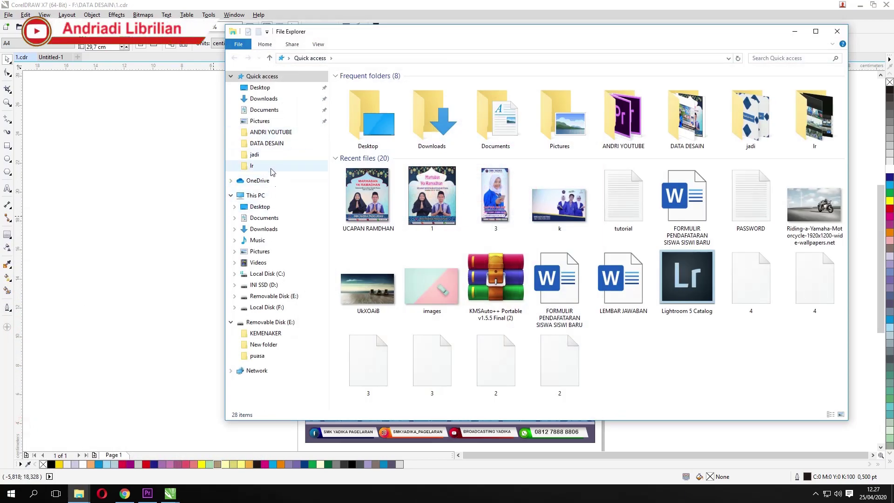
click(258, 263)
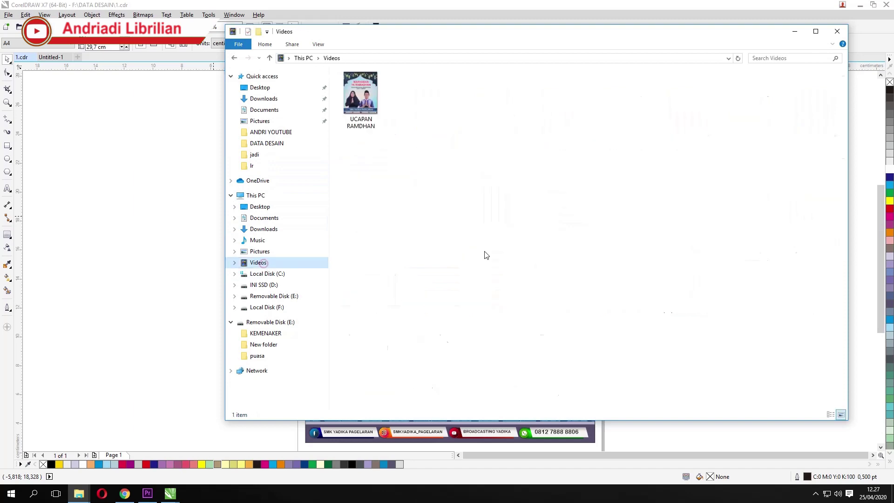
double_click(361, 98)
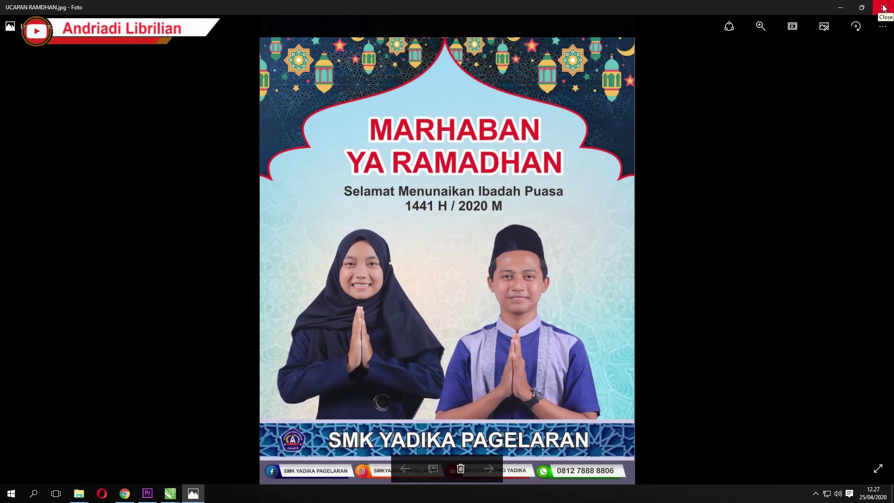
click(883, 8)
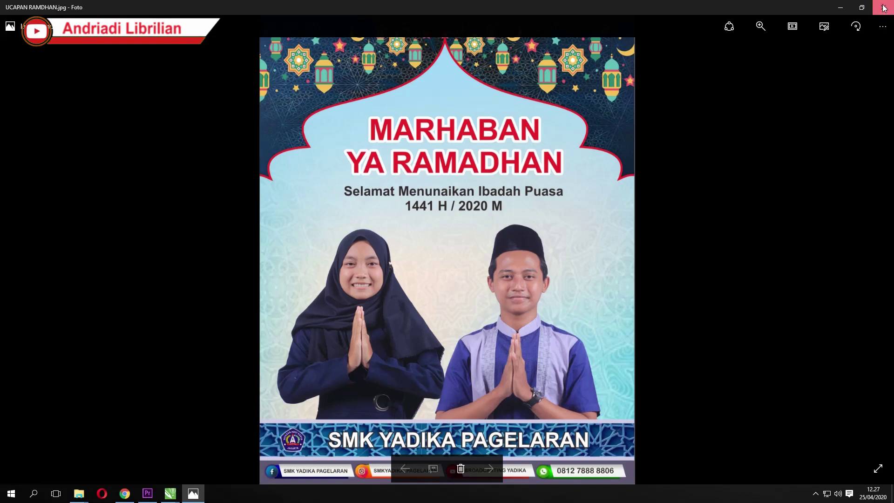